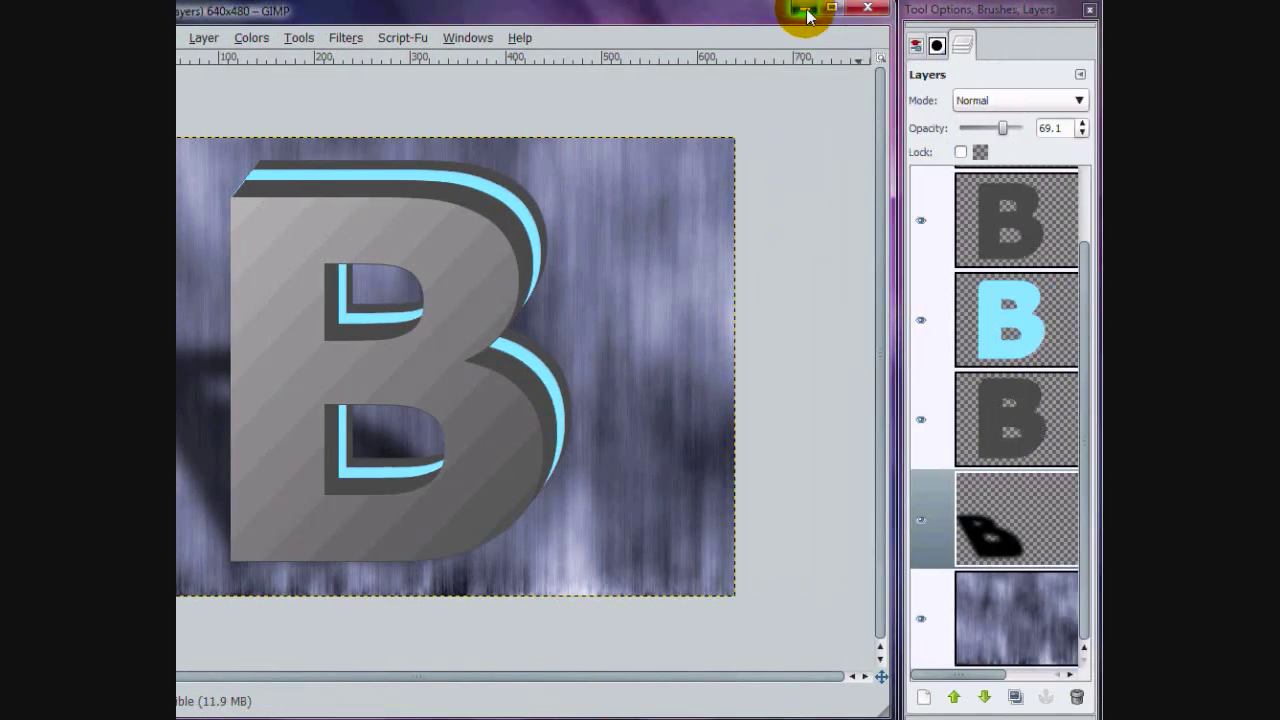
Open the SuperiorCOD Profile Picture in Photo Gallery and advance to the next image.
click(805, 10)
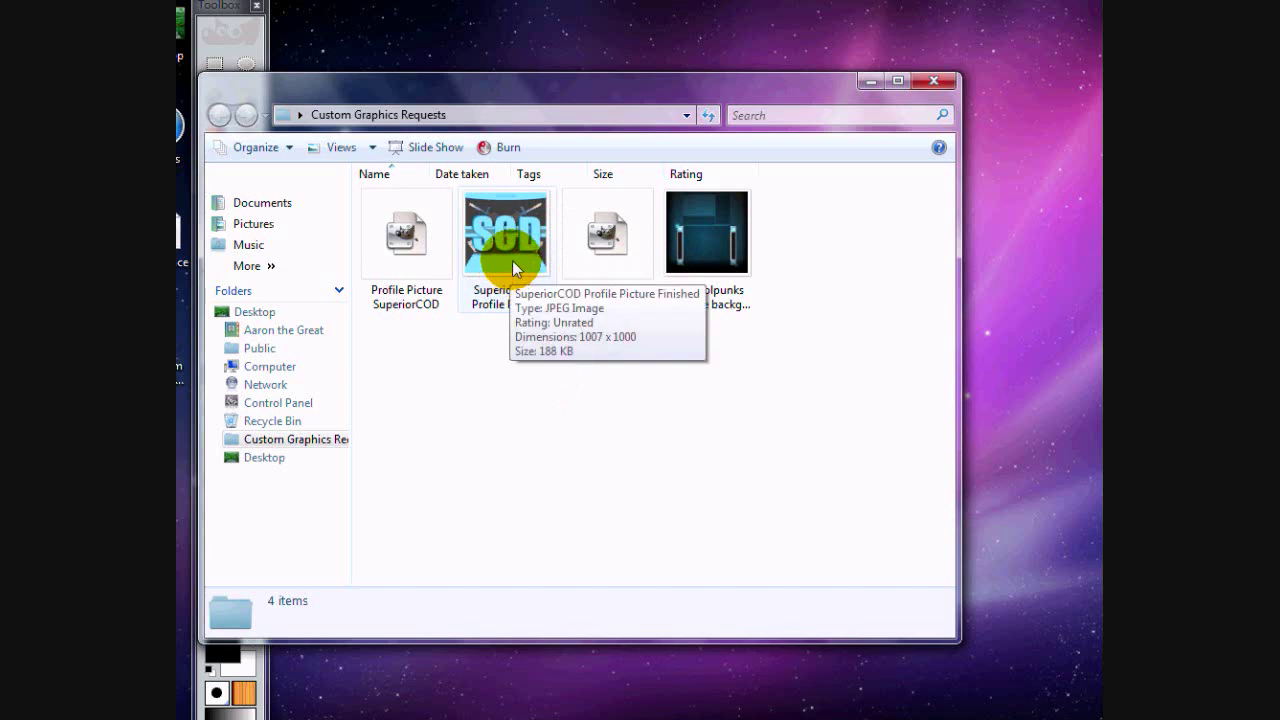
click(512, 260)
double_click(512, 260)
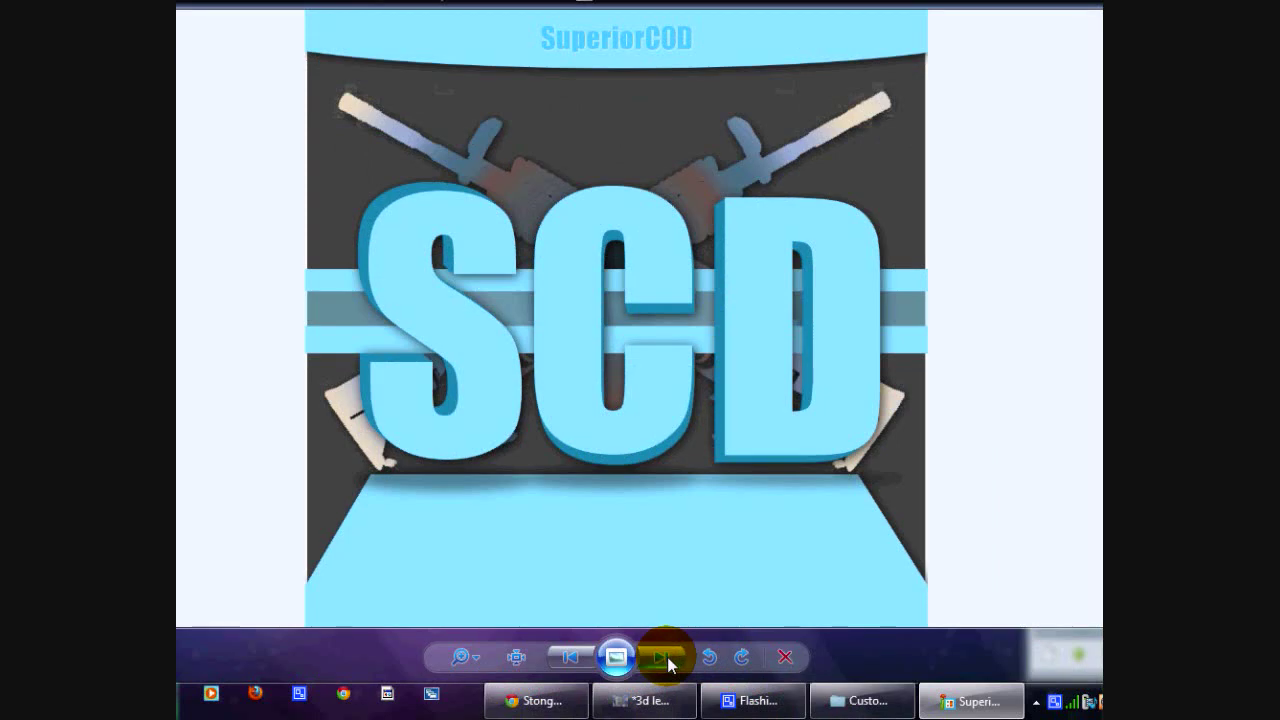
click(665, 657)
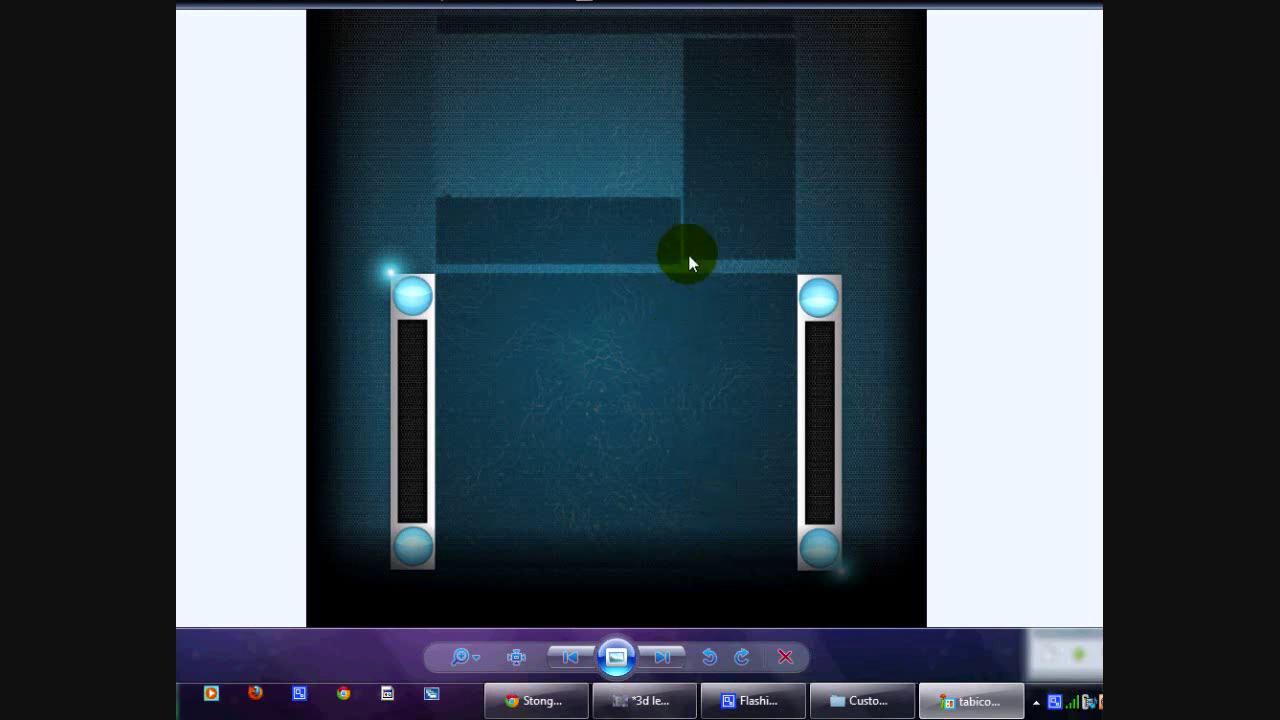
Close Photo Gallery and bring GIMP and the Custom Graphics Requests folder forward.
click(906, 148)
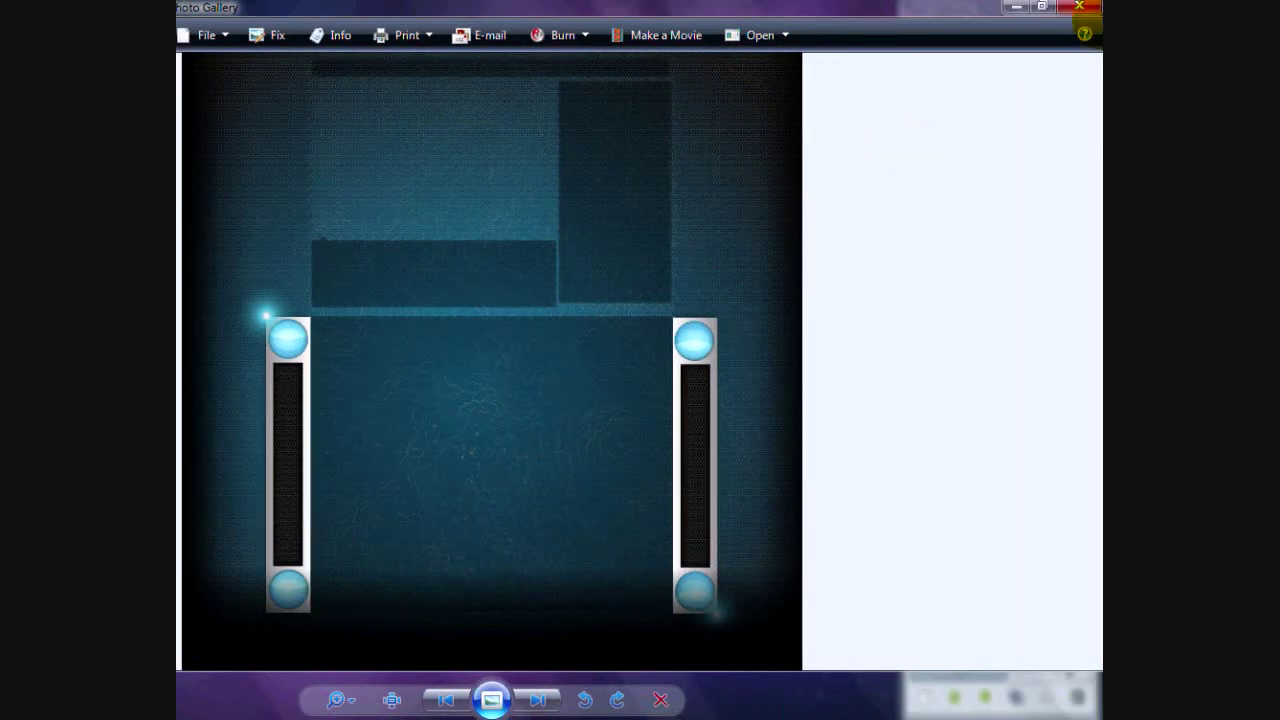
click(1081, 6)
click(1081, 6)
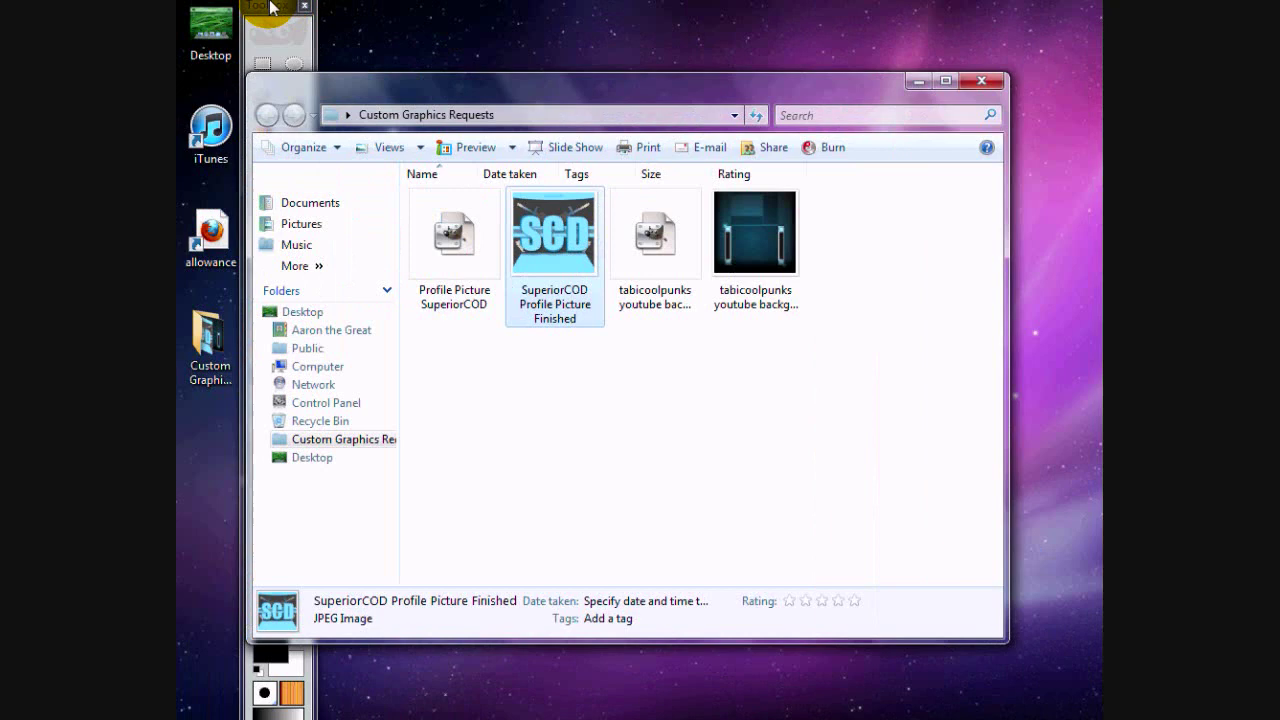
drag(266, 13, 213, 8)
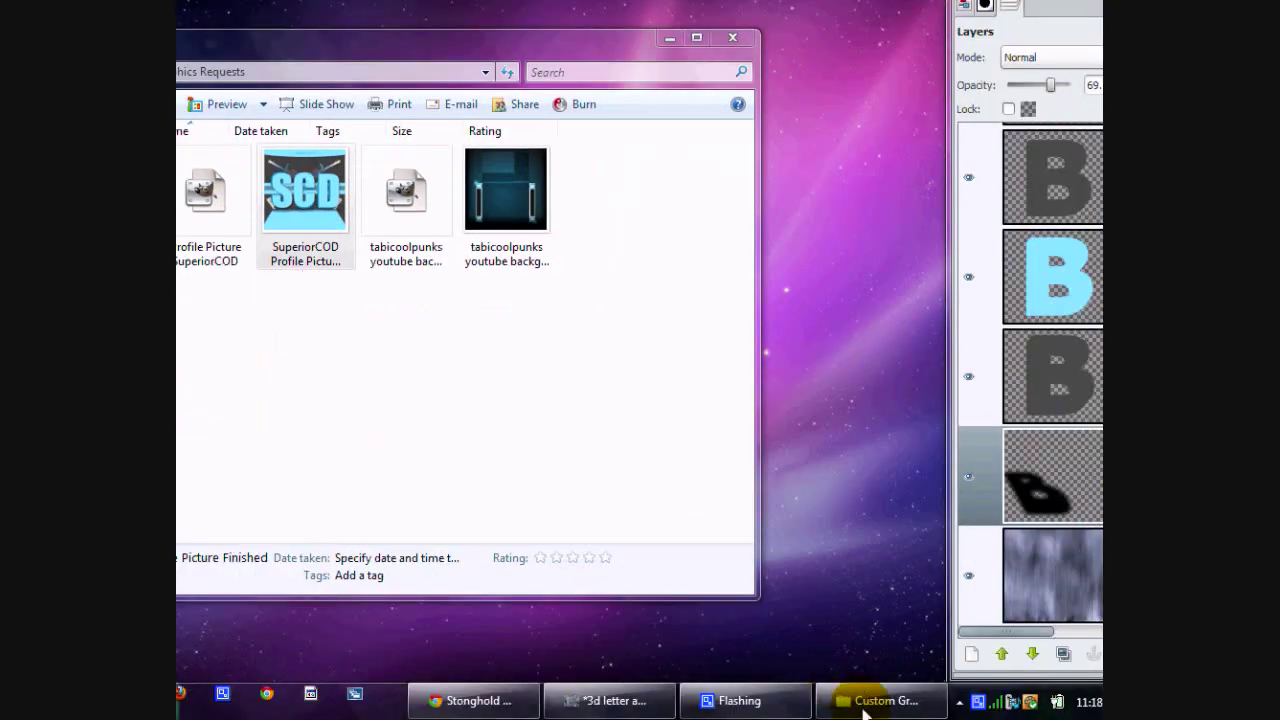
click(850, 702)
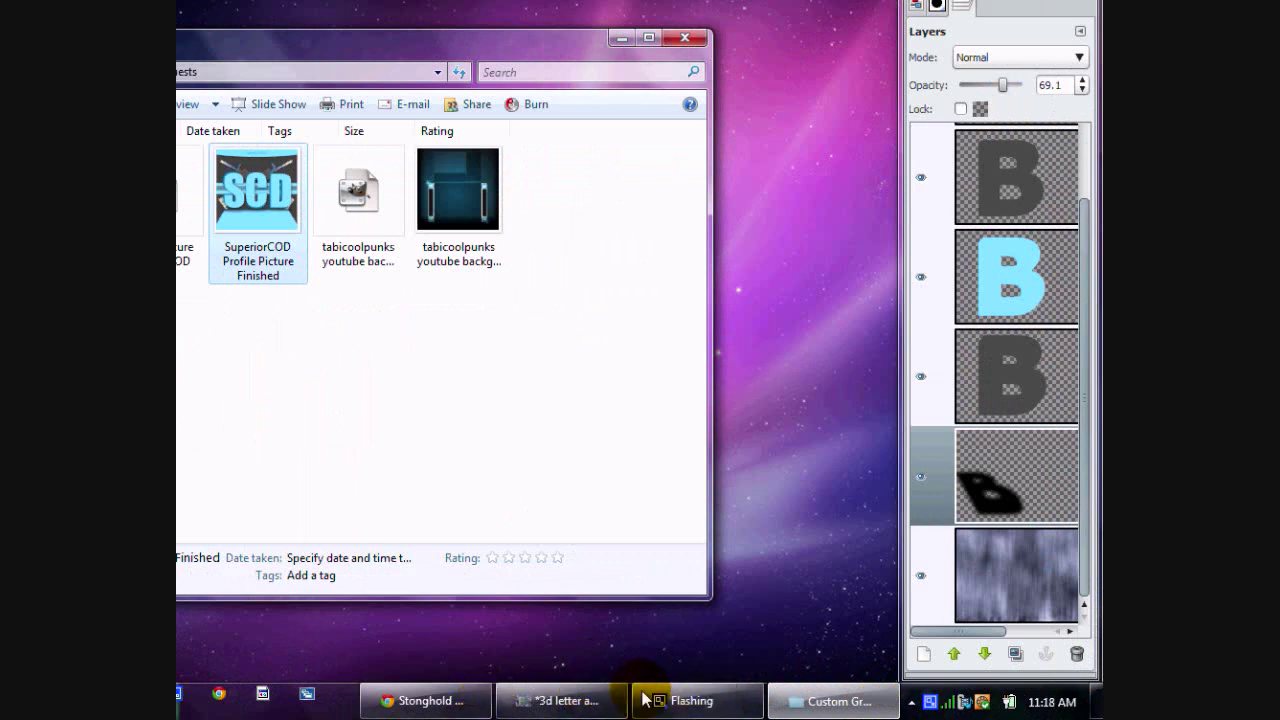
Add a text box spanning the blank canvas containing the letter B.
click(557, 700)
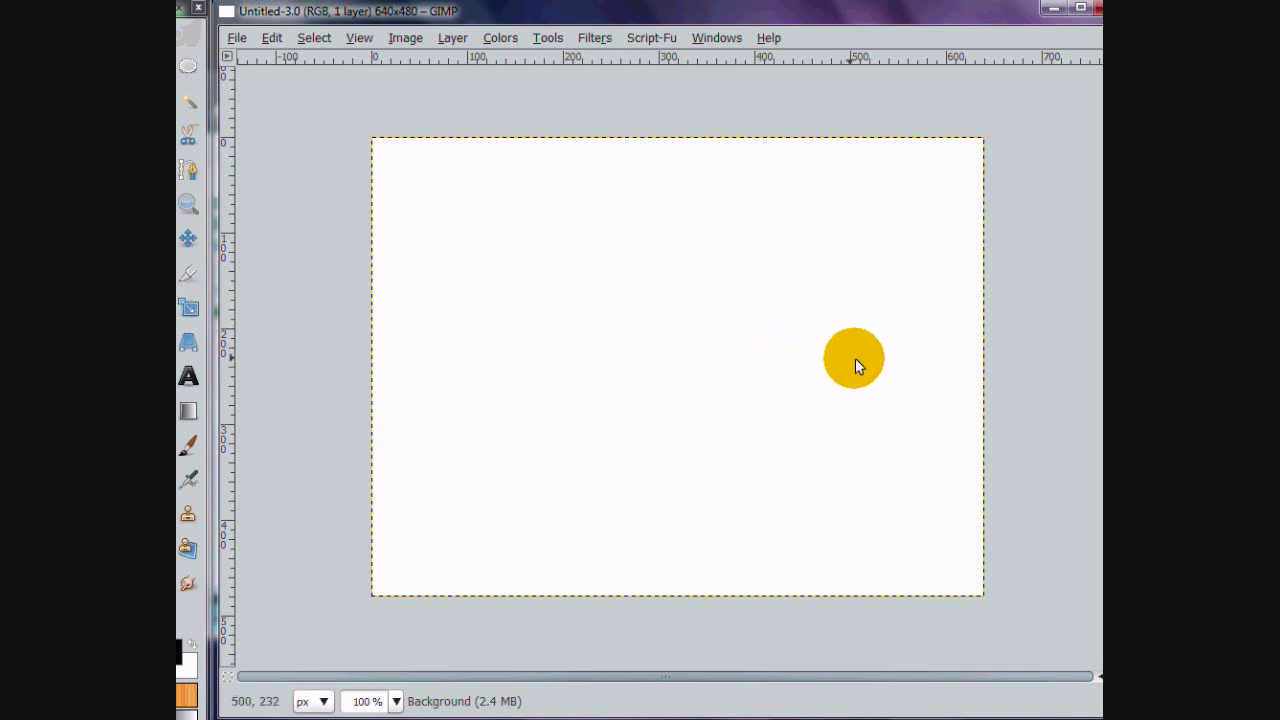
click(237, 375)
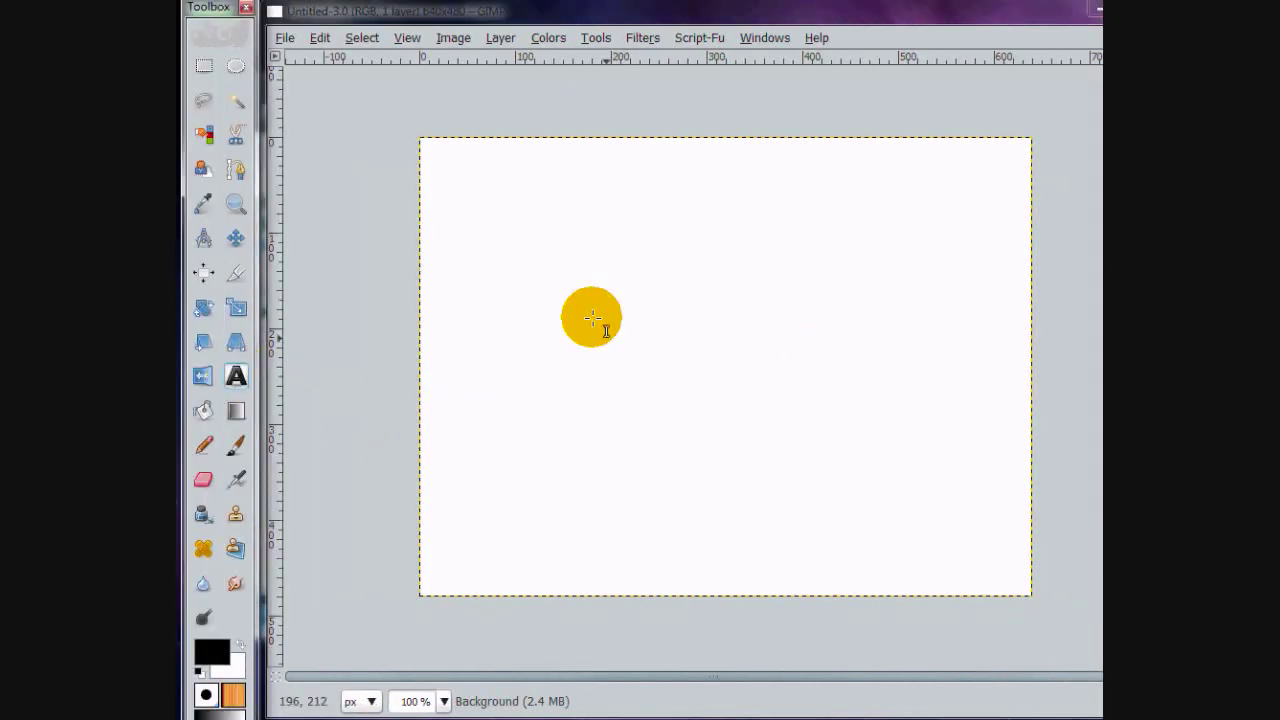
drag(470, 177, 894, 378)
drag(875, 495, 758, 518)
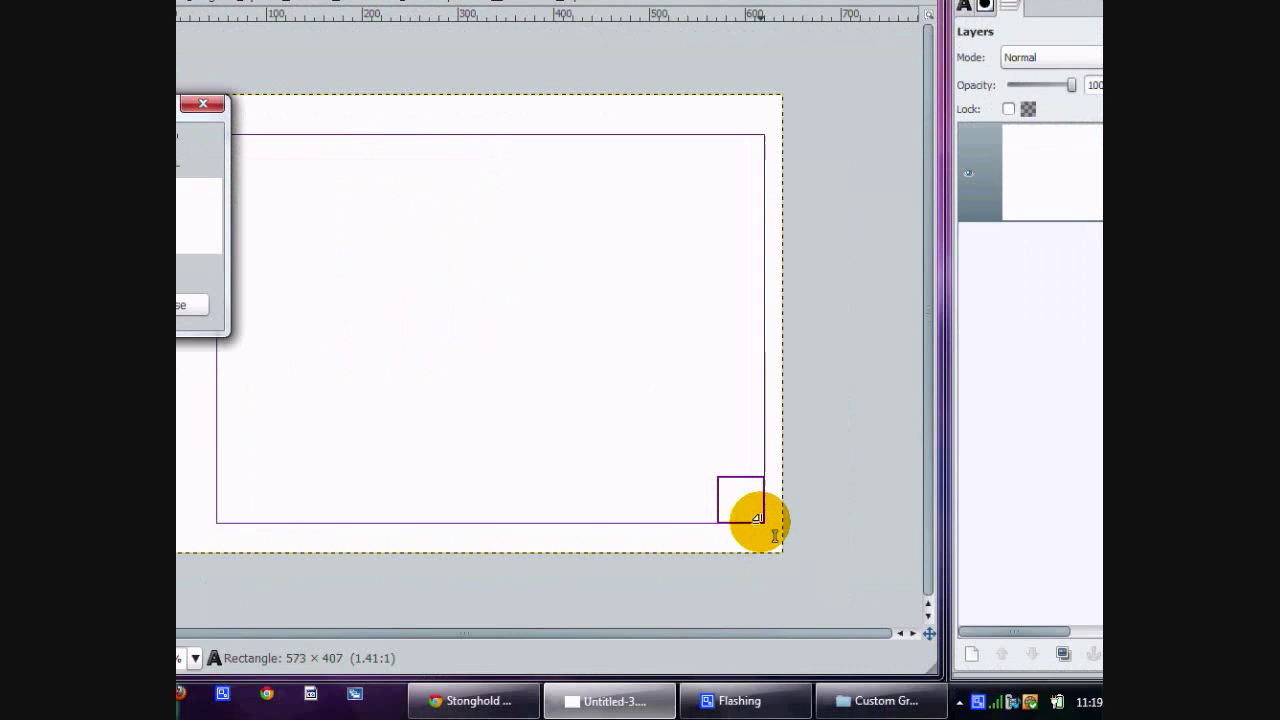
text(B)
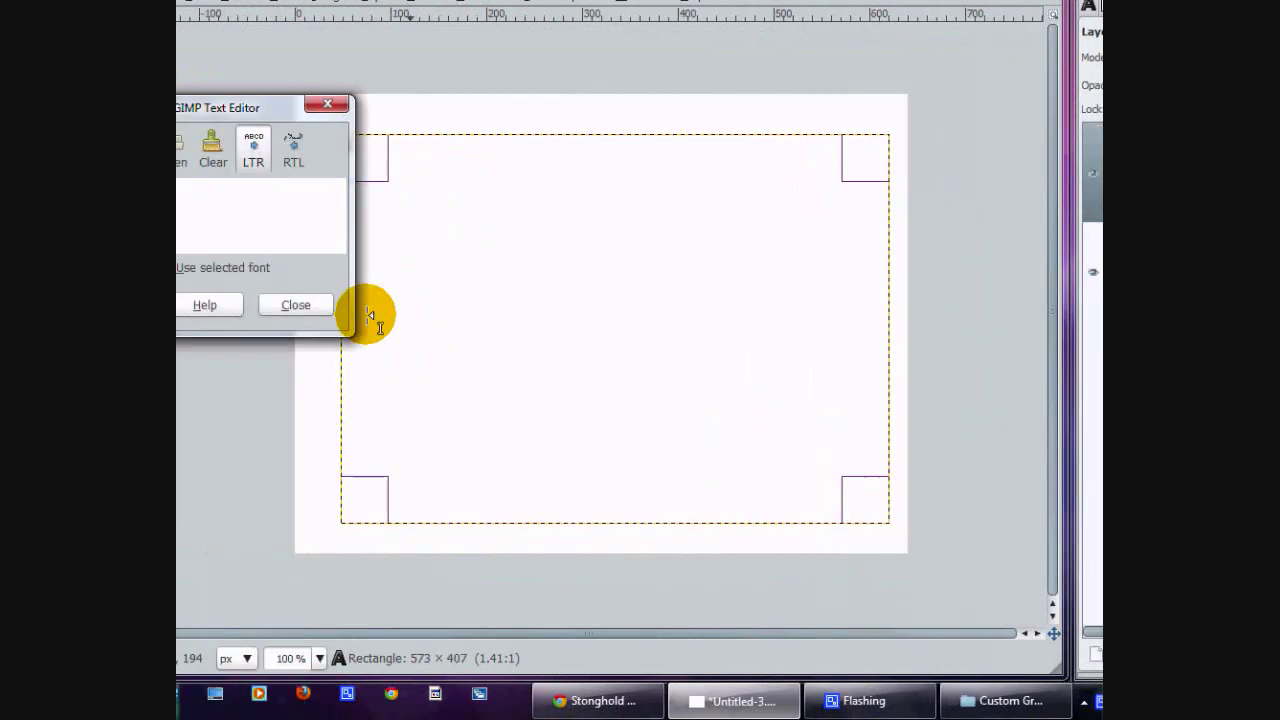
click(436, 305)
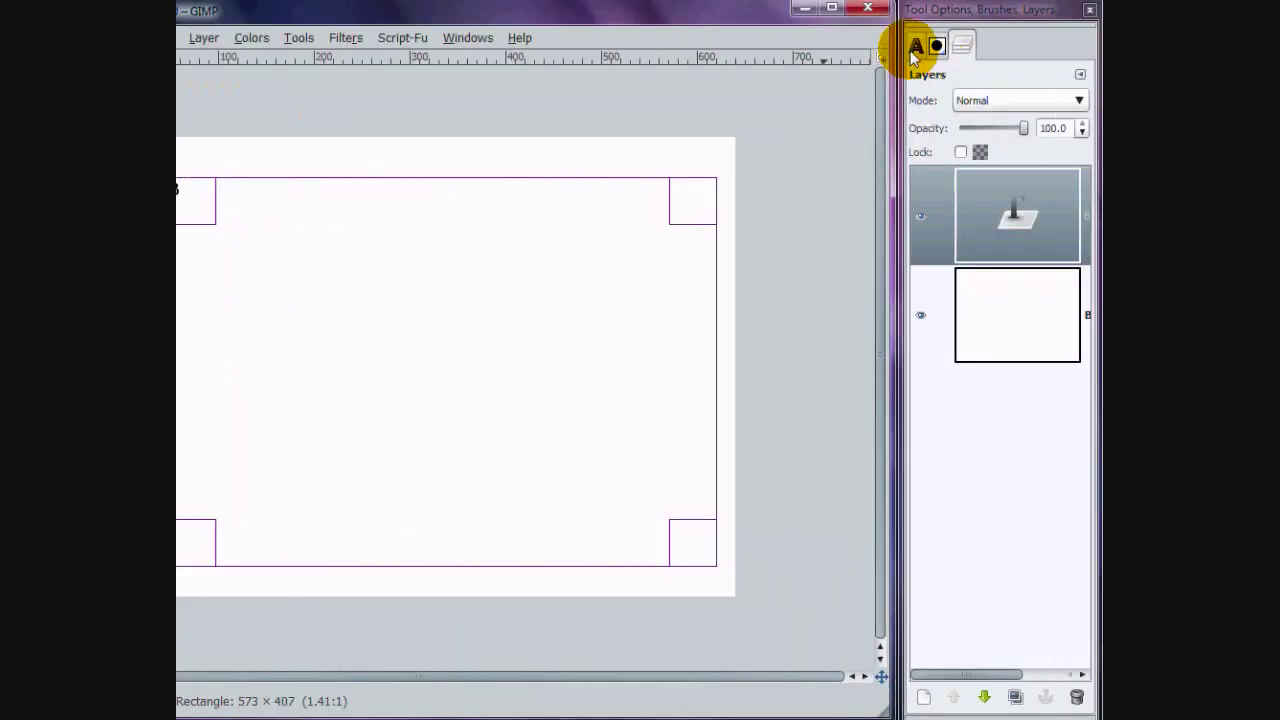
Set the B text's font to Sans Bold and enlarge its size.
click(916, 45)
click(1028, 104)
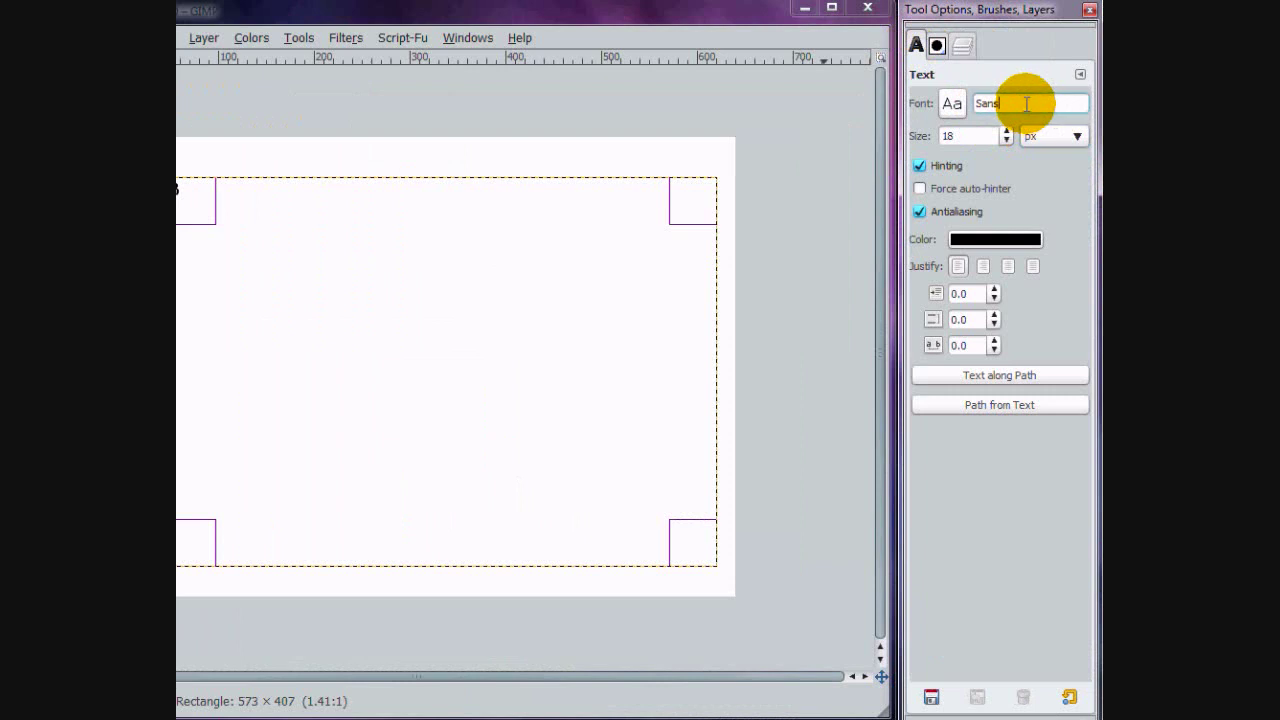
text( Bold)
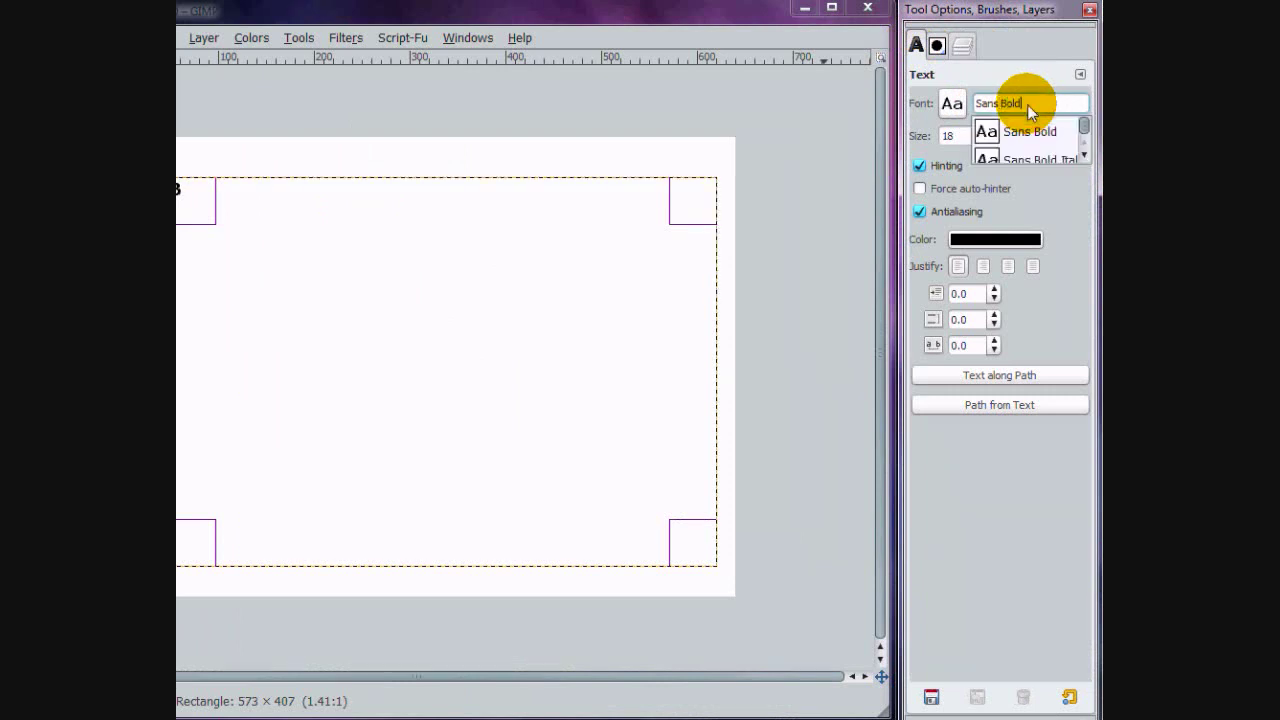
key(Return)
click(1006, 133)
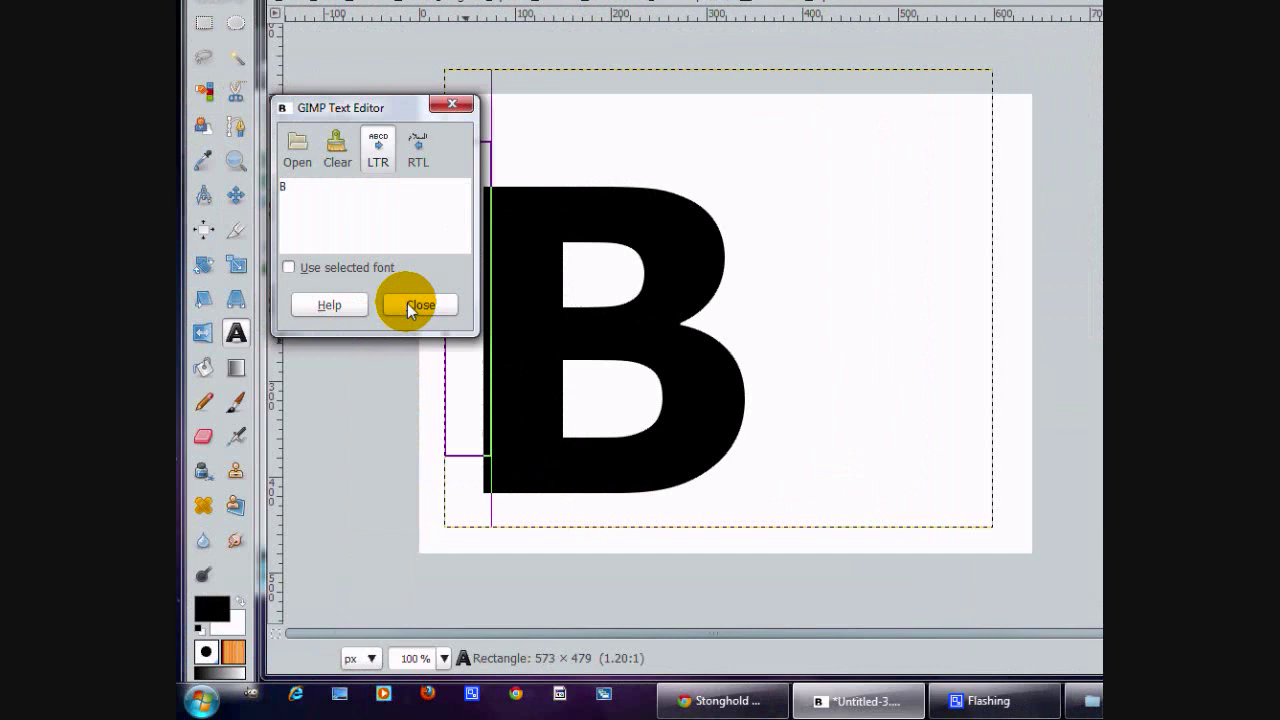
Set the B text size to 446 px and reposition it on the canvas.
click(248, 305)
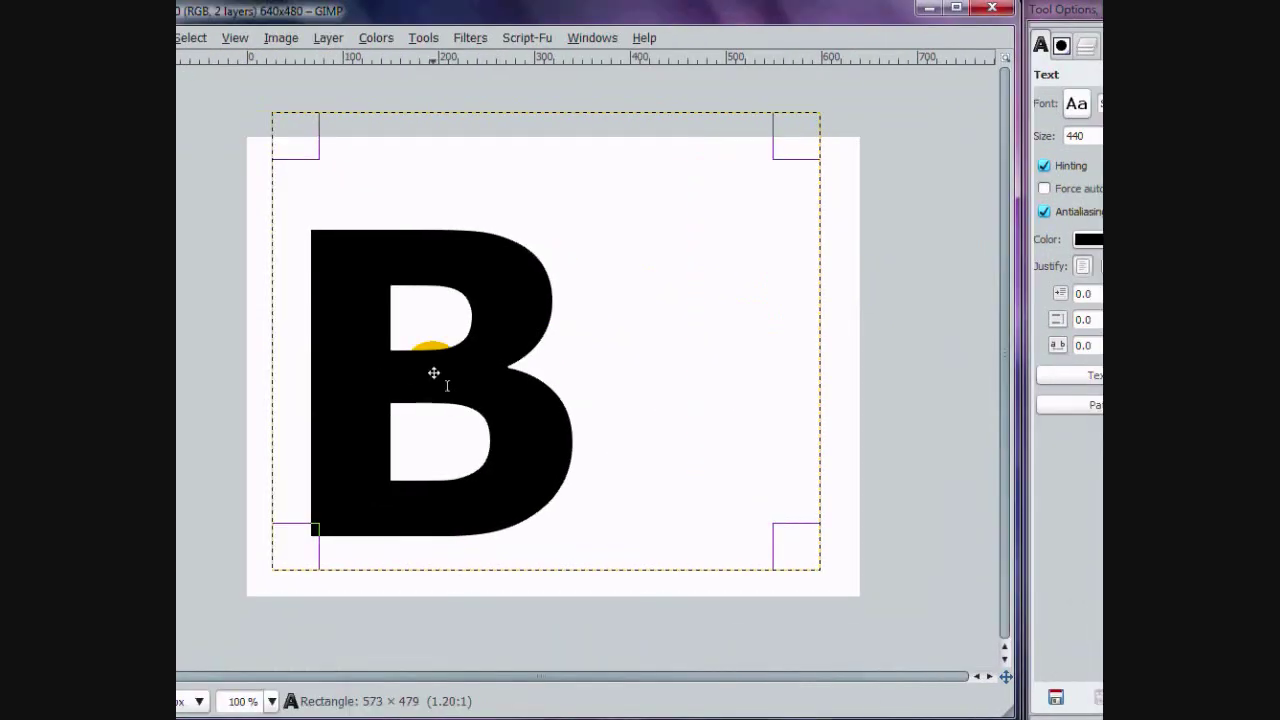
click(316, 366)
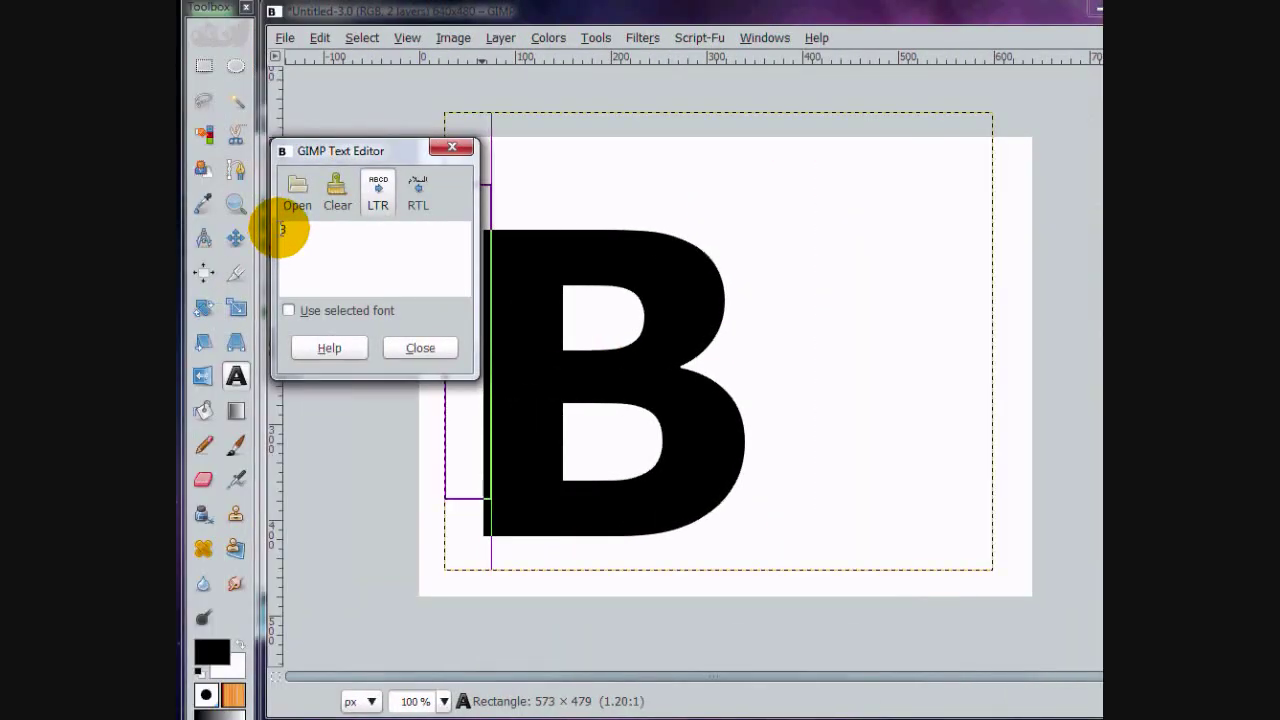
text(B)
click(417, 347)
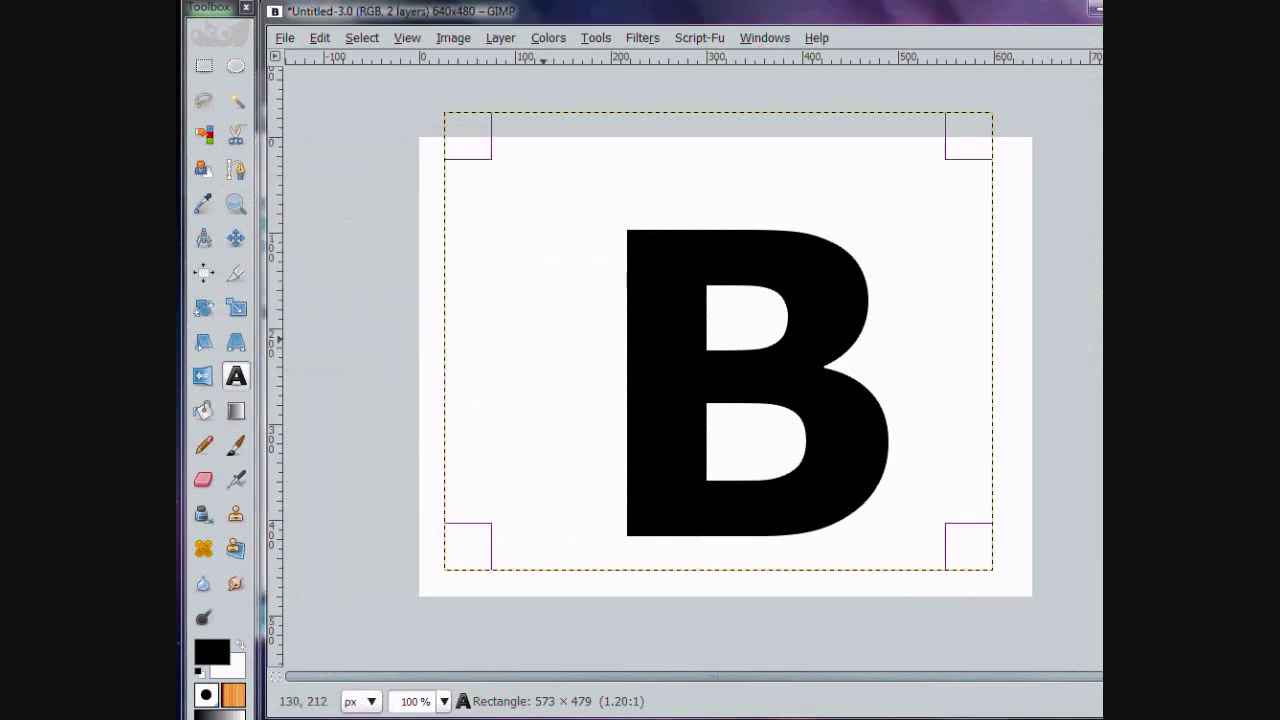
click(1009, 132)
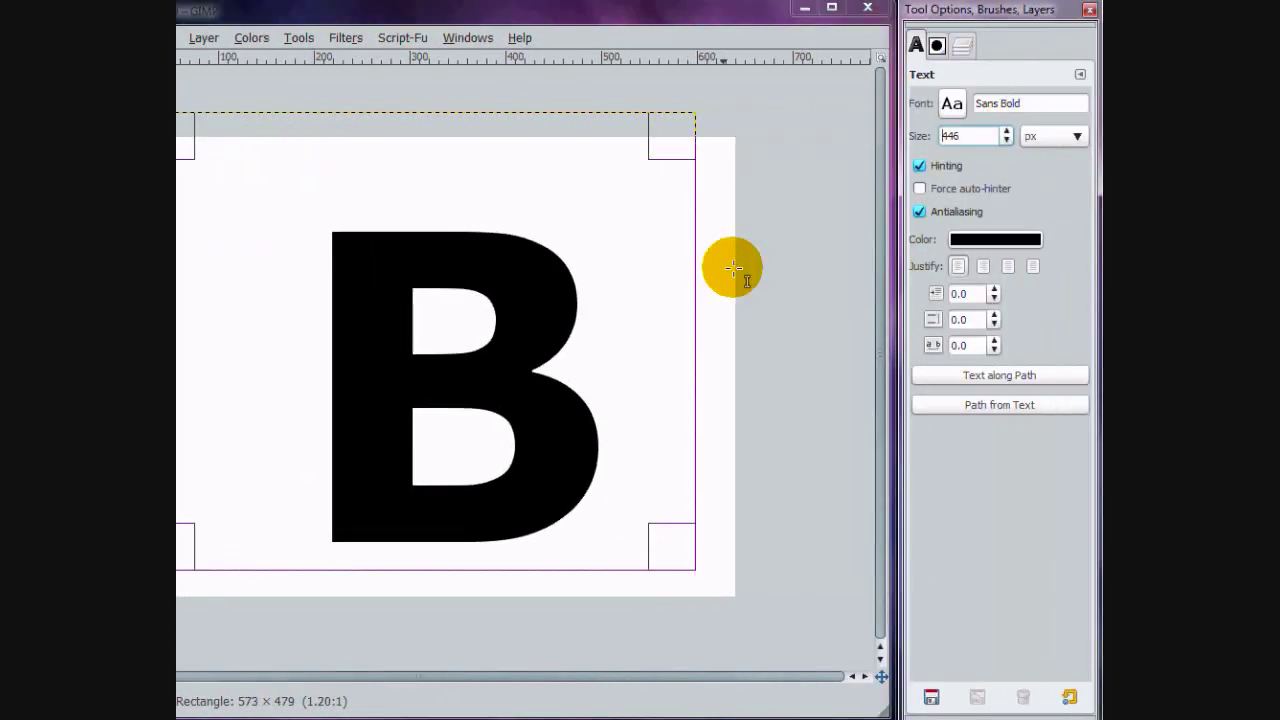
drag(449, 337, 451, 342)
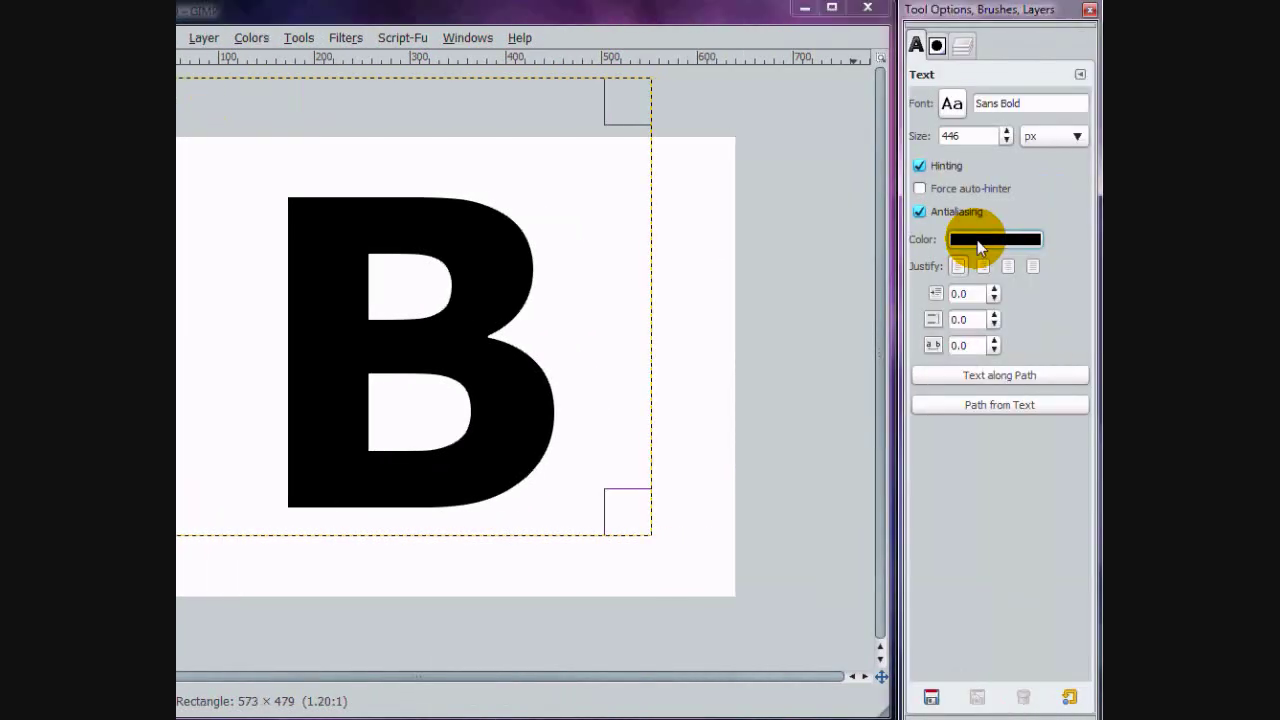
Colour the letter B medium grey 949494.
click(980, 240)
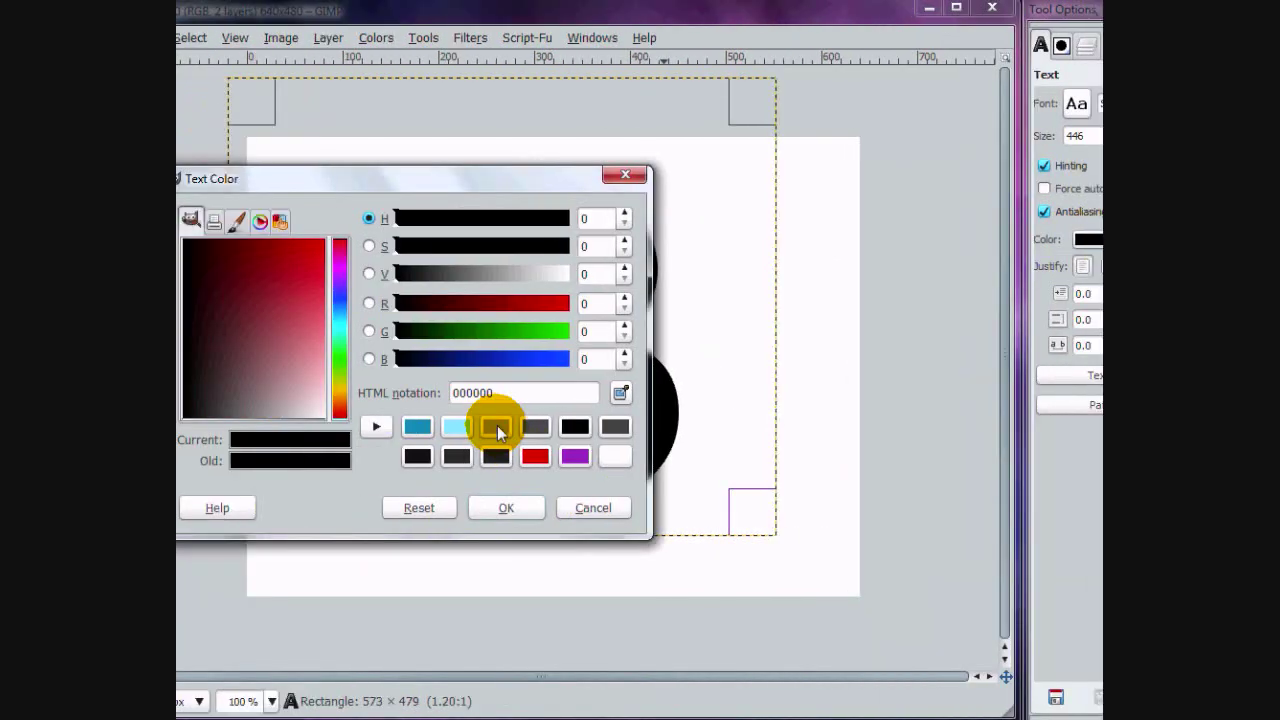
click(496, 428)
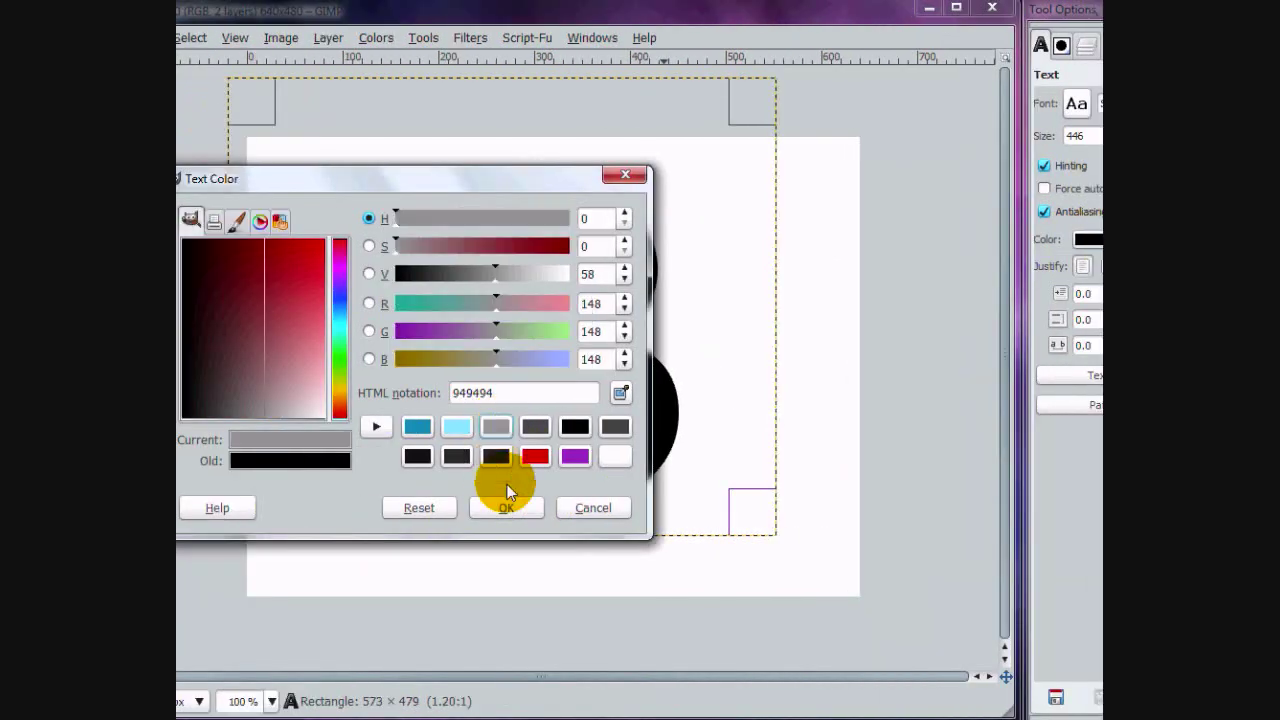
click(520, 521)
click(526, 525)
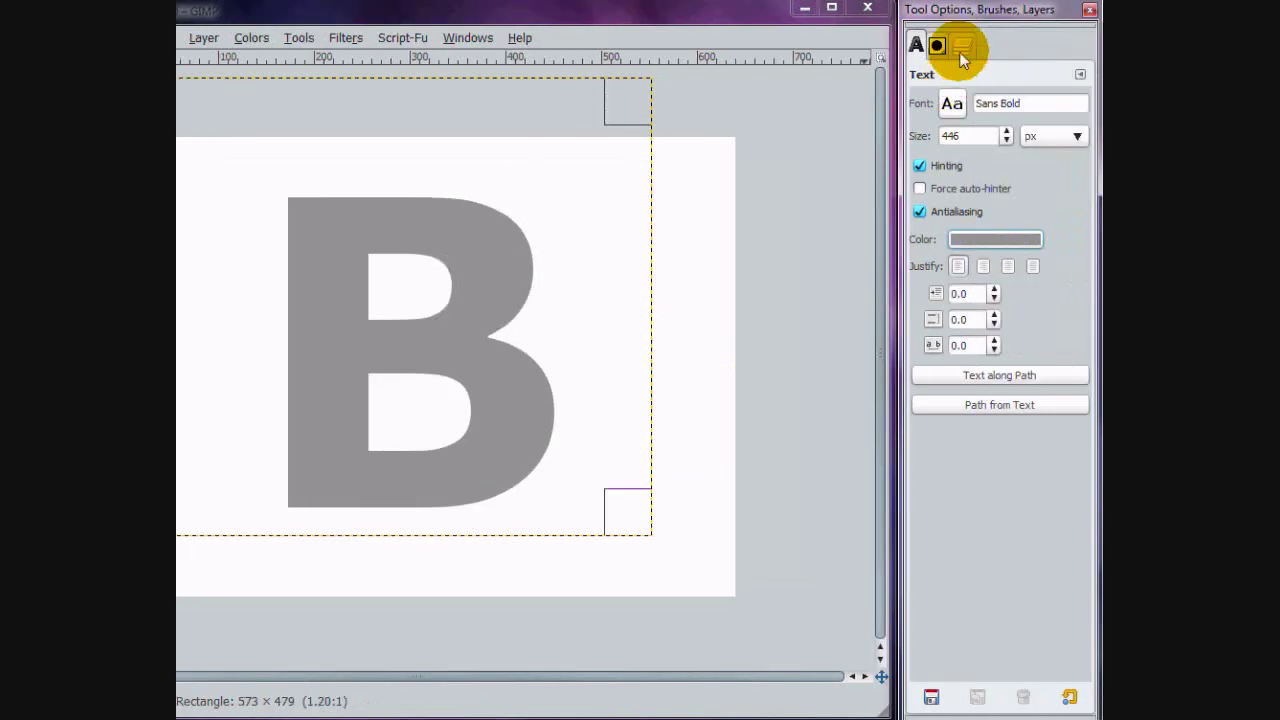
click(960, 46)
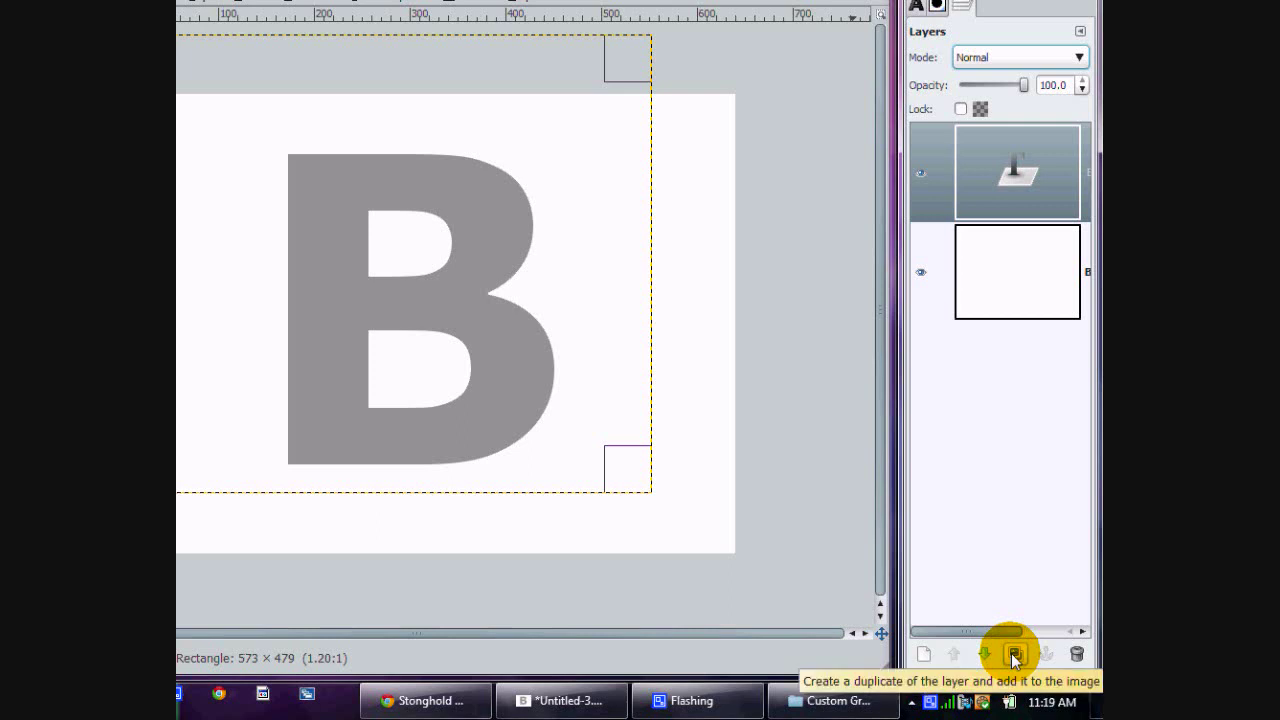
Duplicate the grey B text layer and colour the lower copy dark grey 4b4b4b.
click(1014, 655)
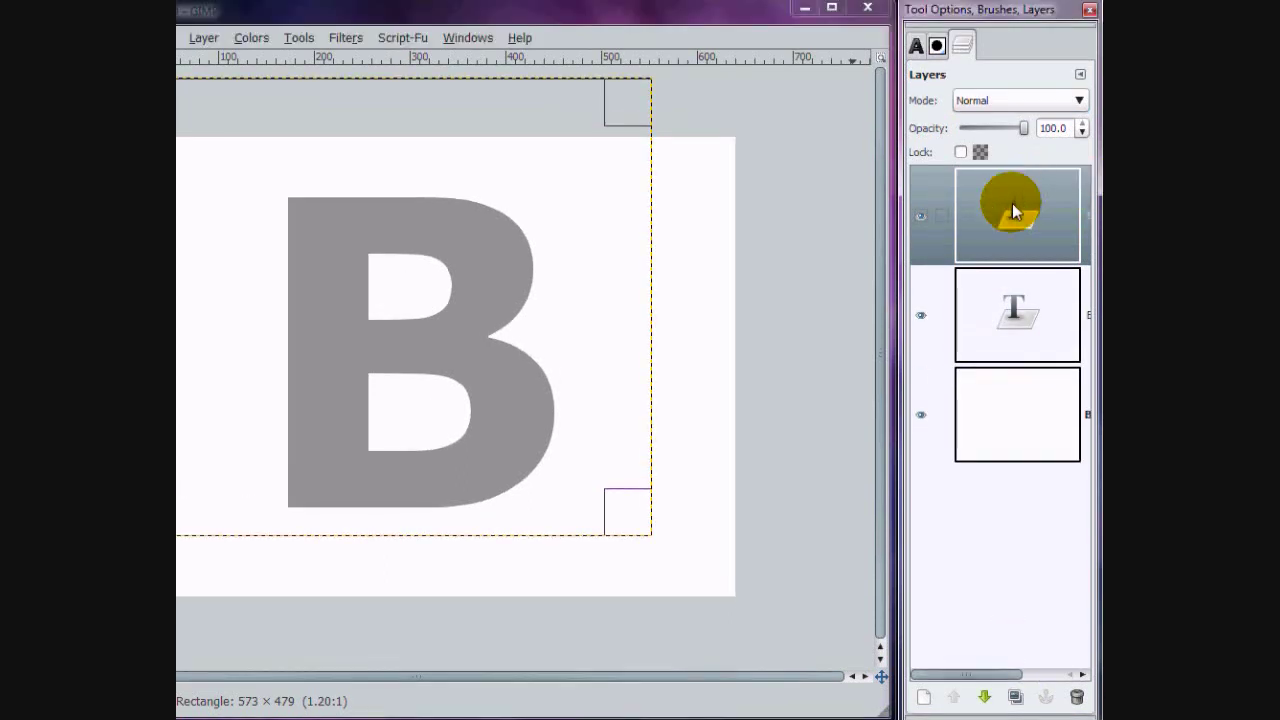
click(990, 330)
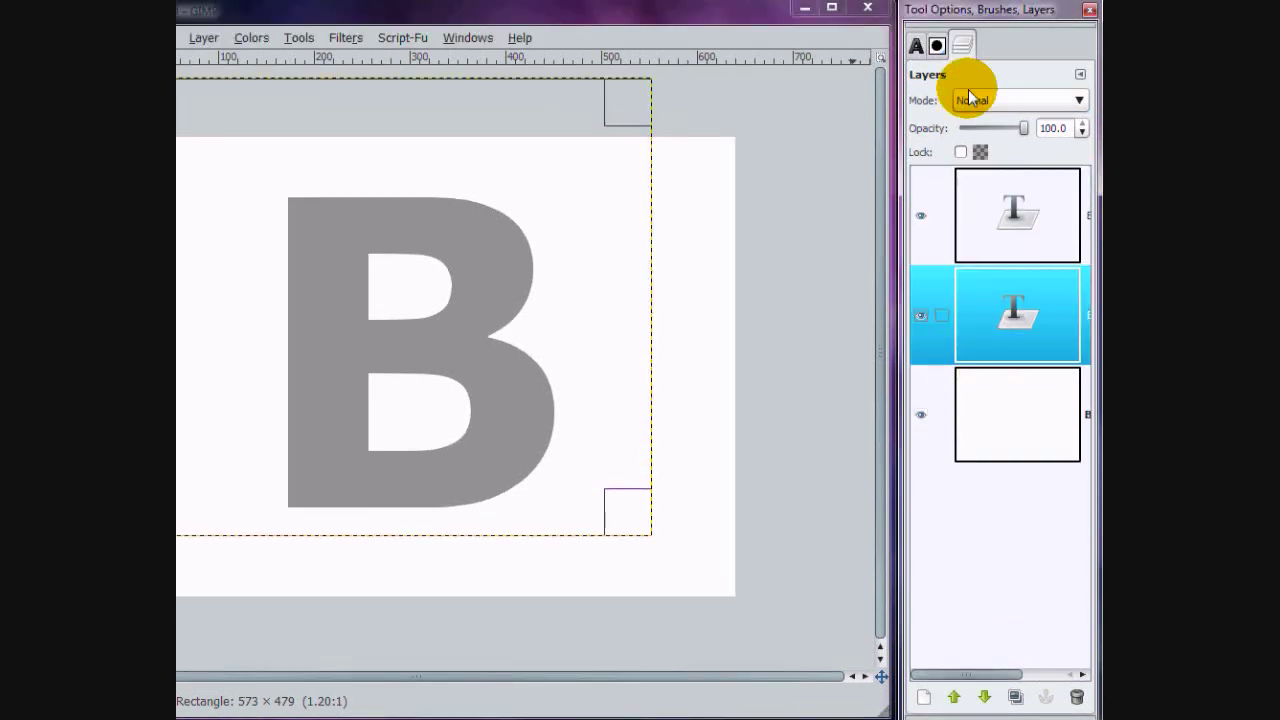
click(916, 45)
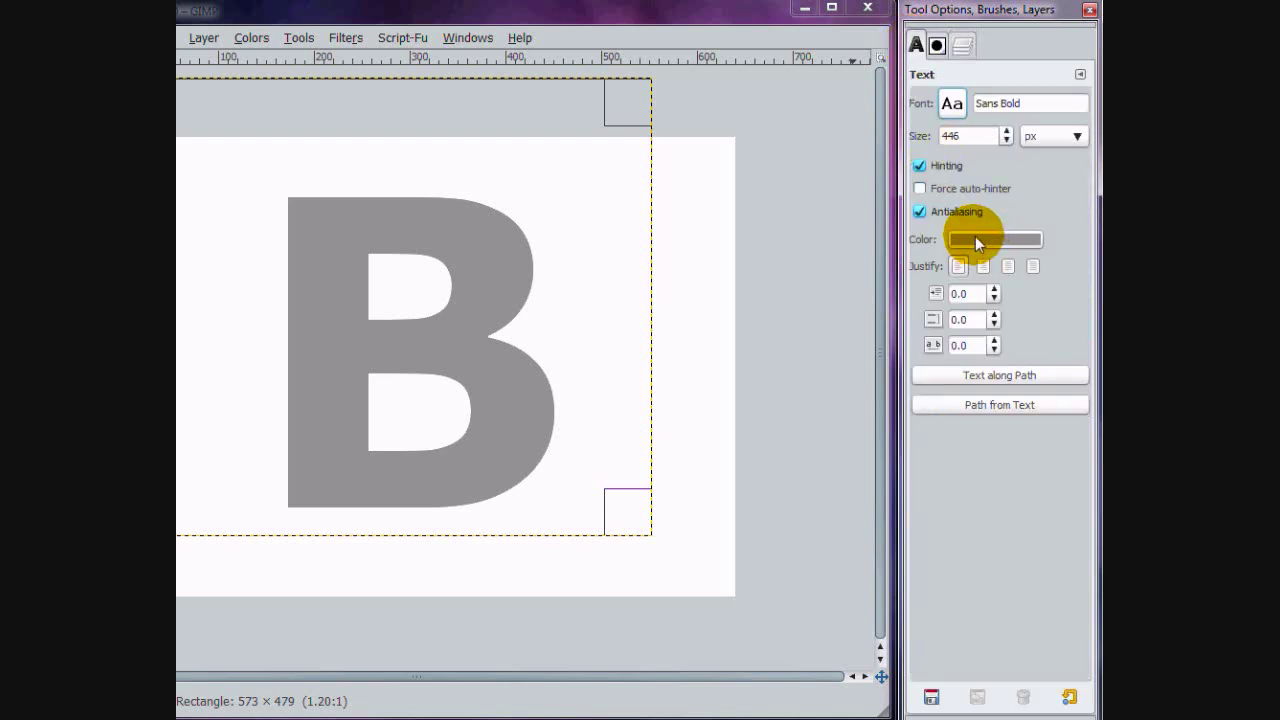
click(551, 271)
click(413, 350)
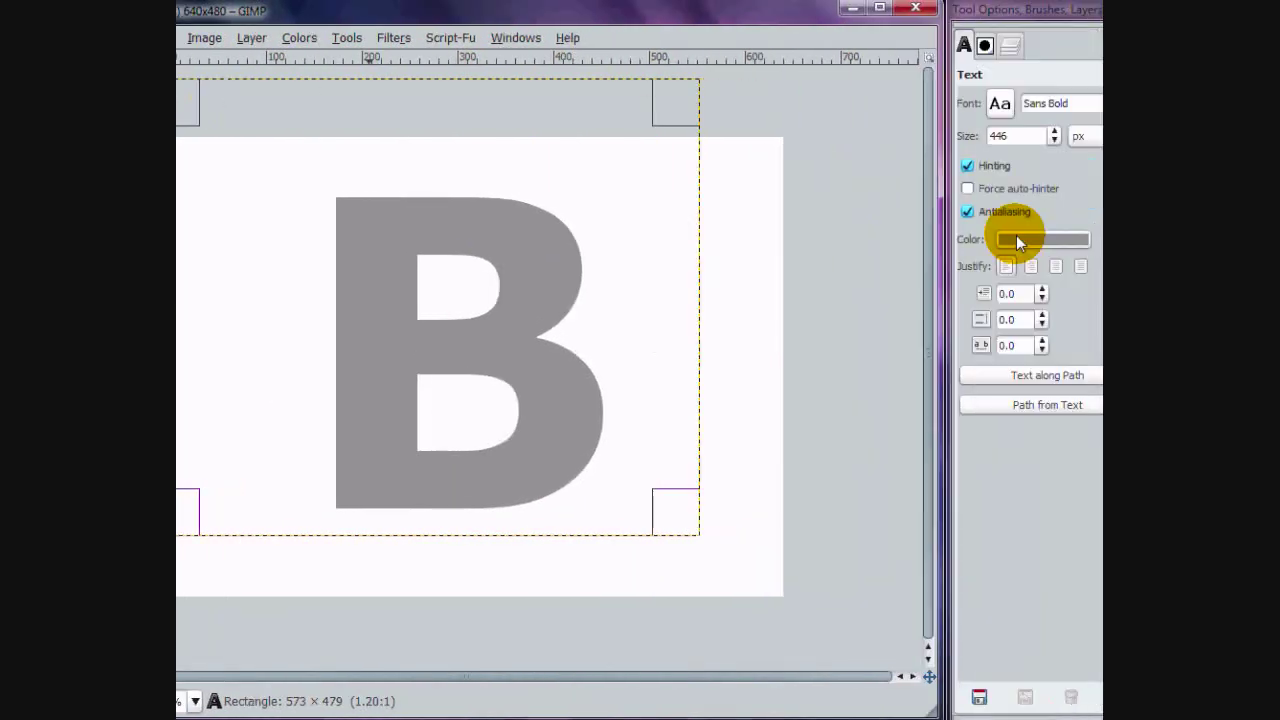
click(1016, 236)
click(511, 264)
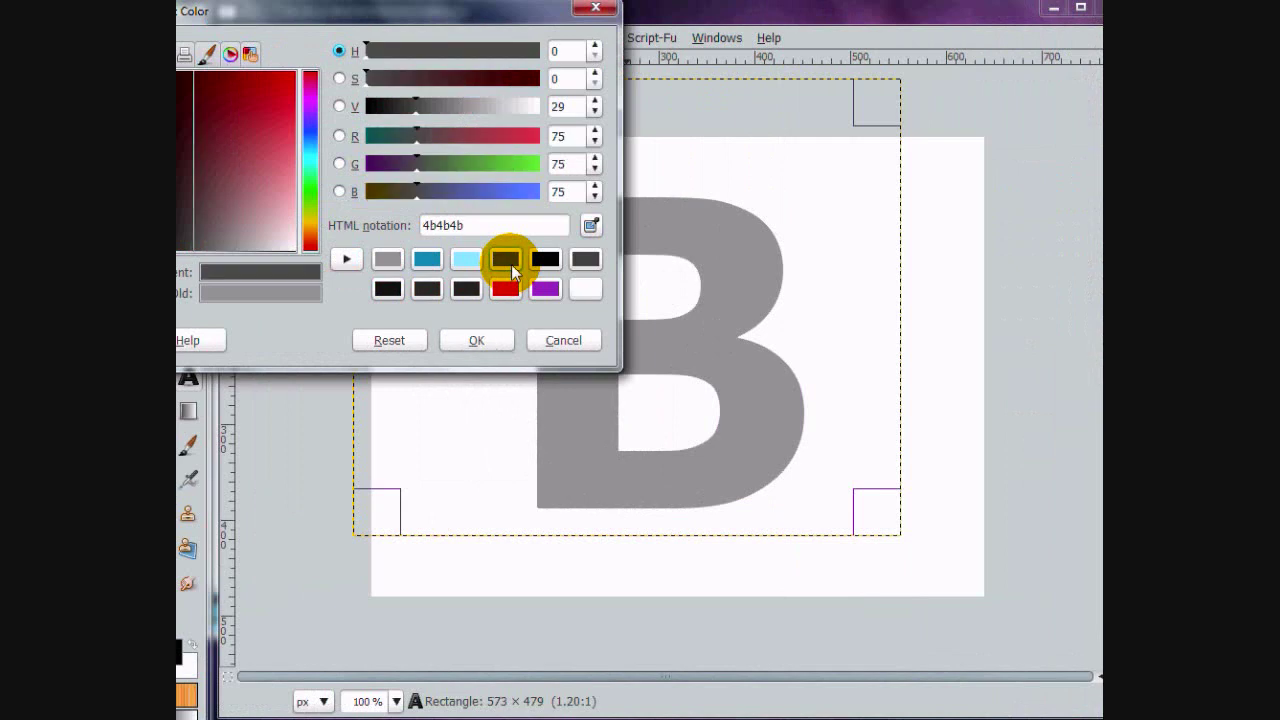
click(486, 330)
Toggle the top B layer's visibility to check it, then select the copy beneath.
click(957, 45)
click(928, 222)
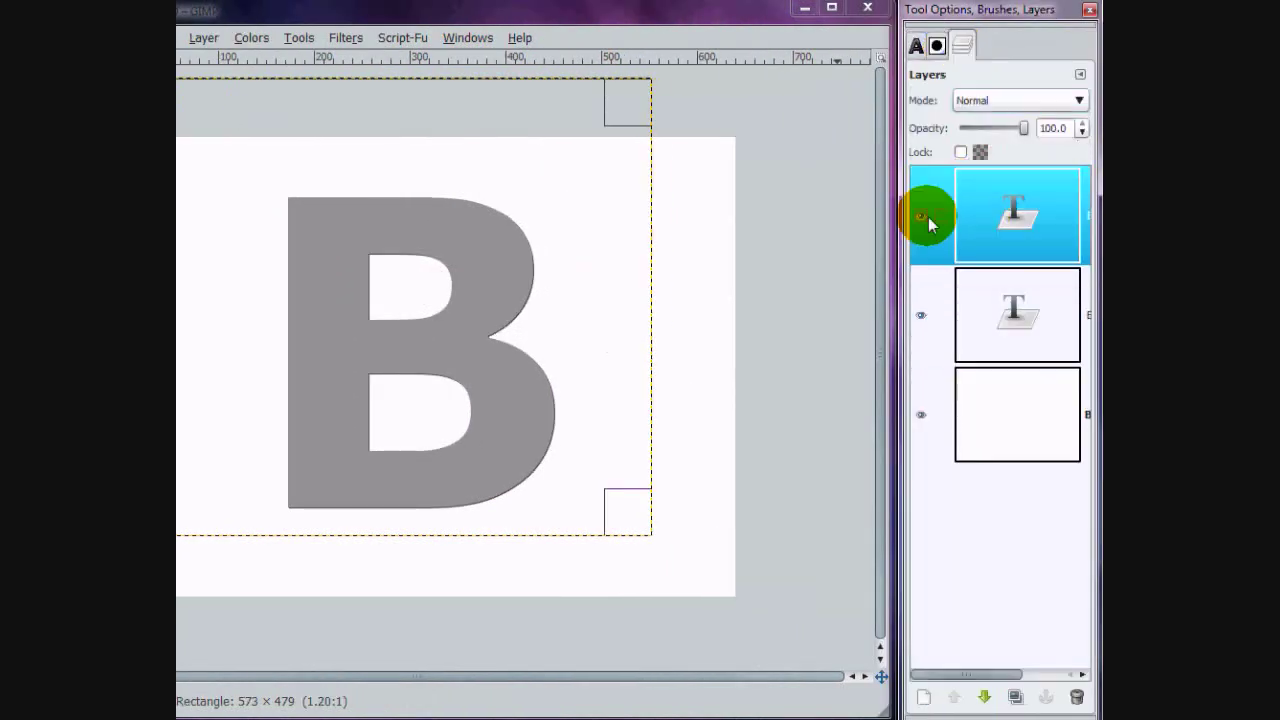
click(921, 216)
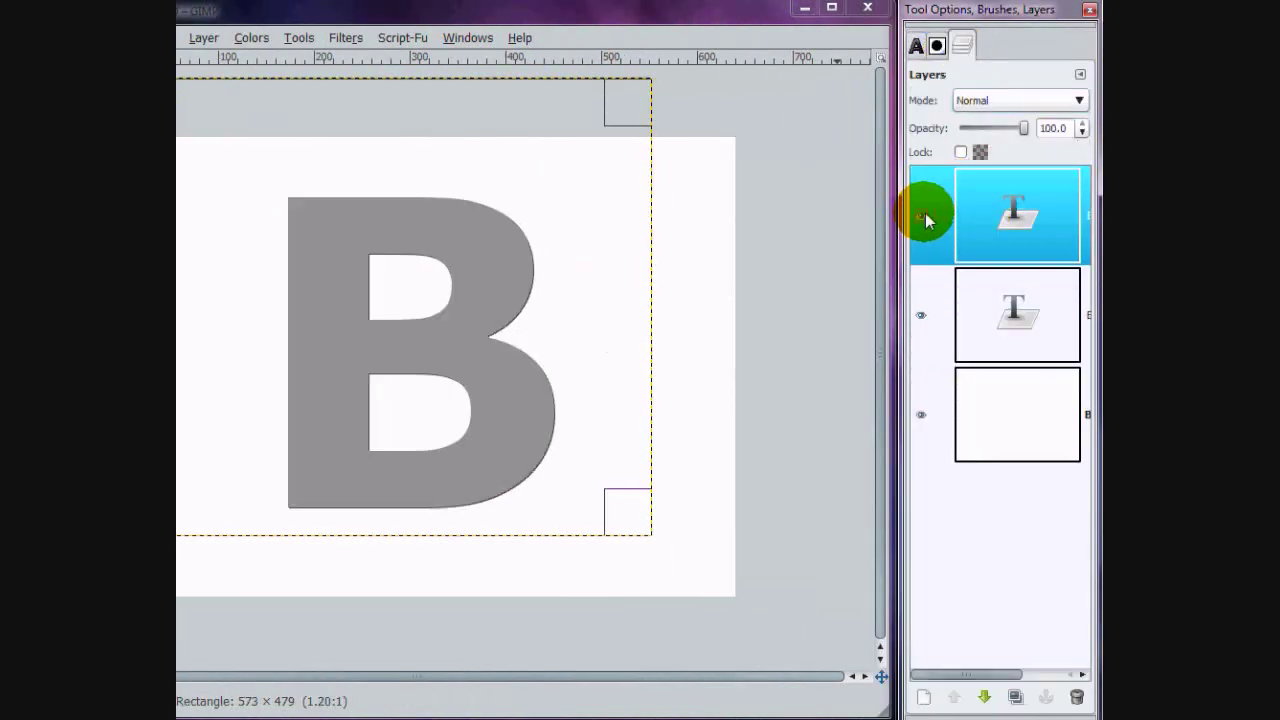
click(1015, 286)
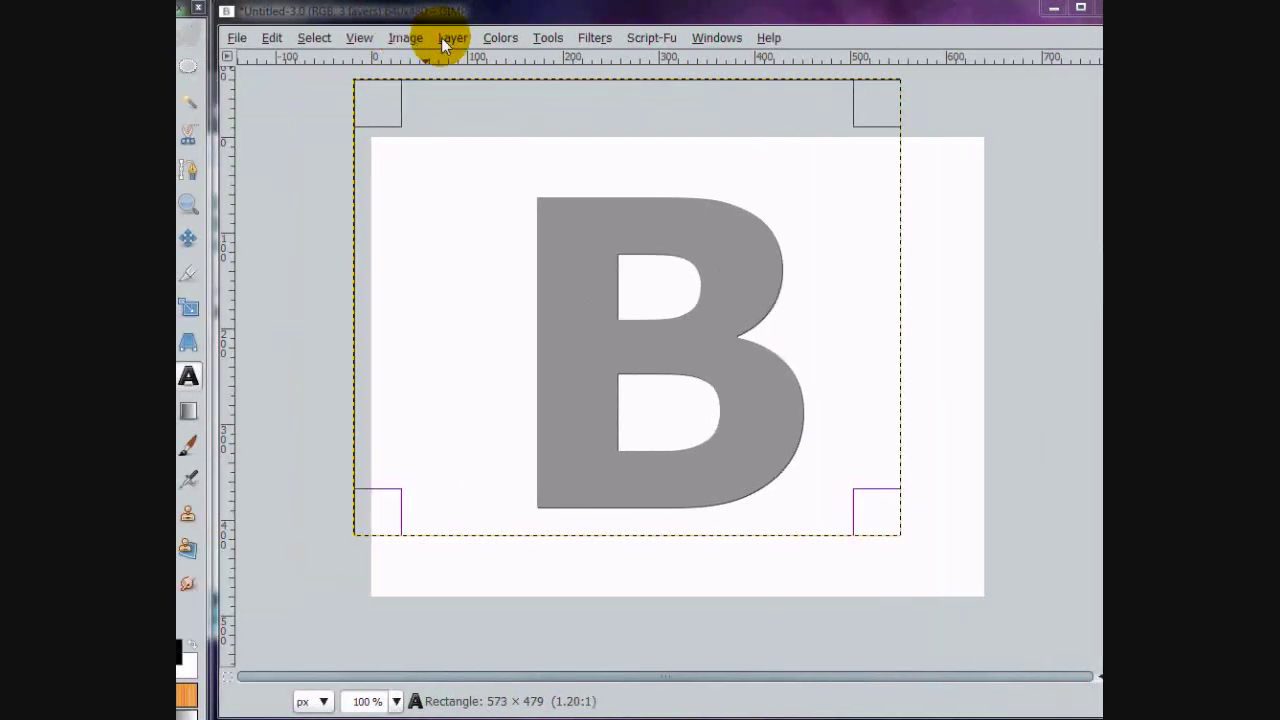
Resize the lower B layer to the full image size with Layer to Image Size.
click(450, 37)
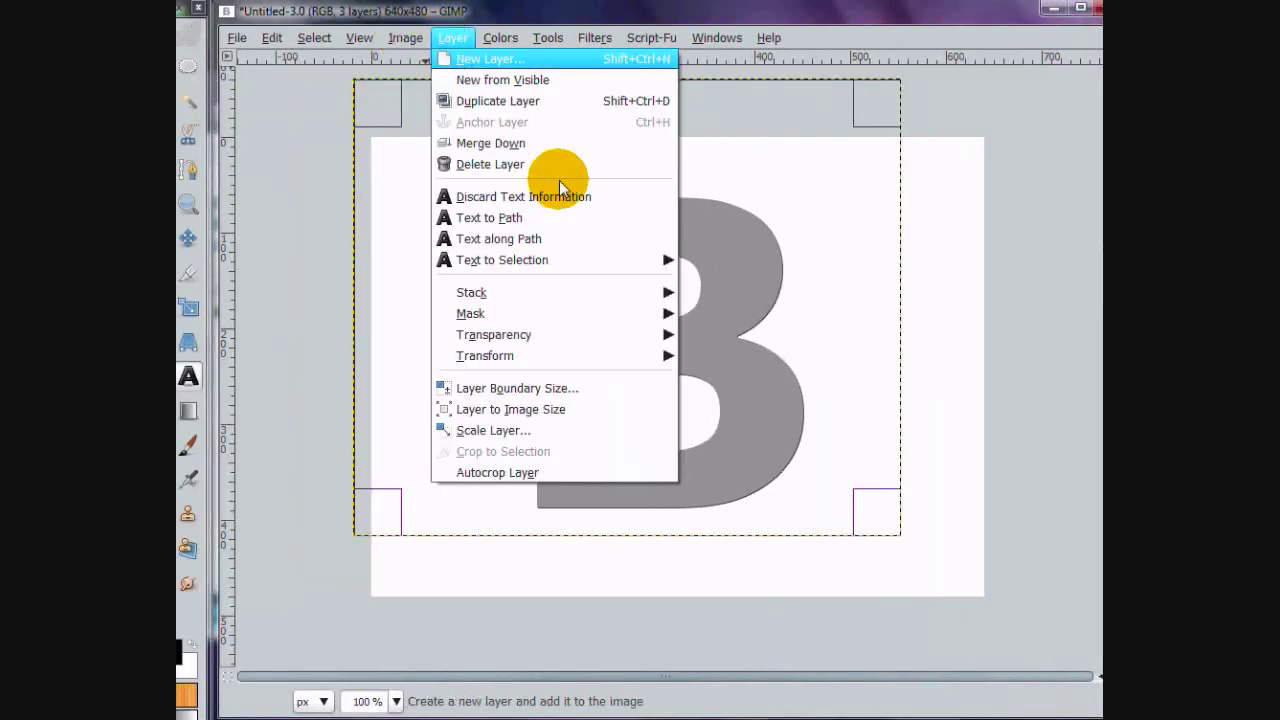
click(560, 410)
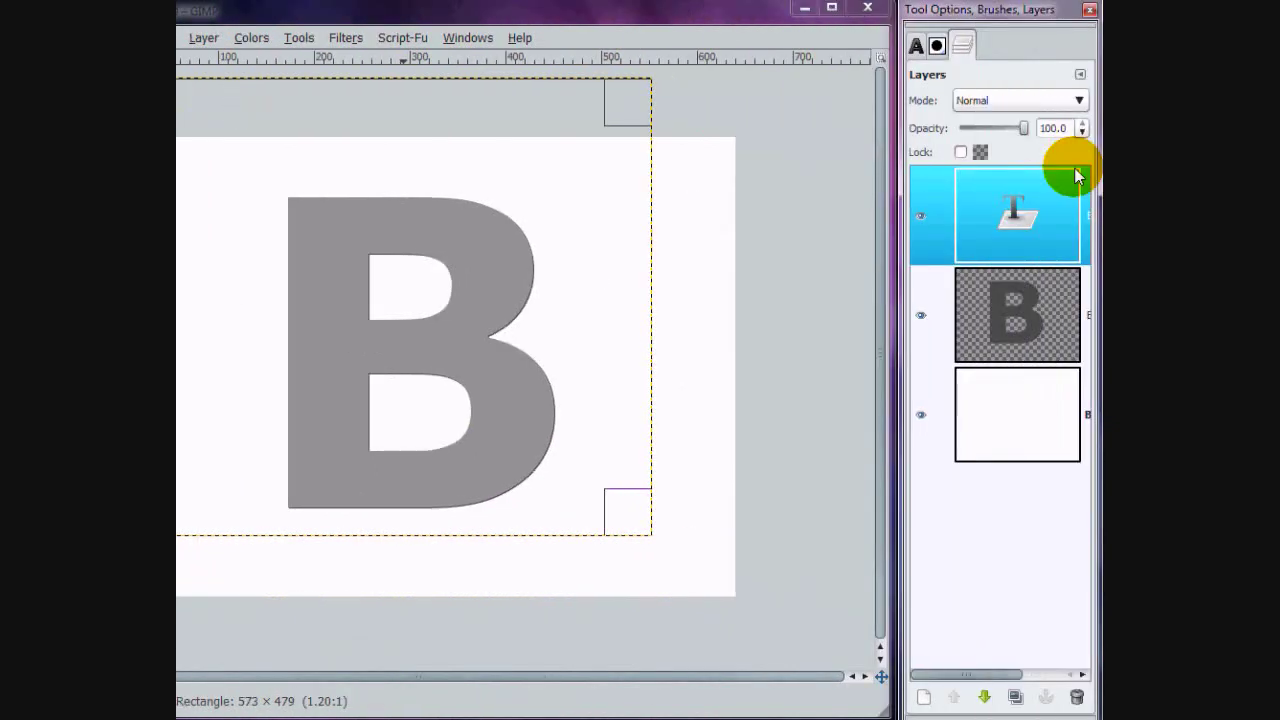
click(1006, 329)
Open Motion Blur for the lower B layer and set length 20.
click(594, 38)
mouse_move(607, 154)
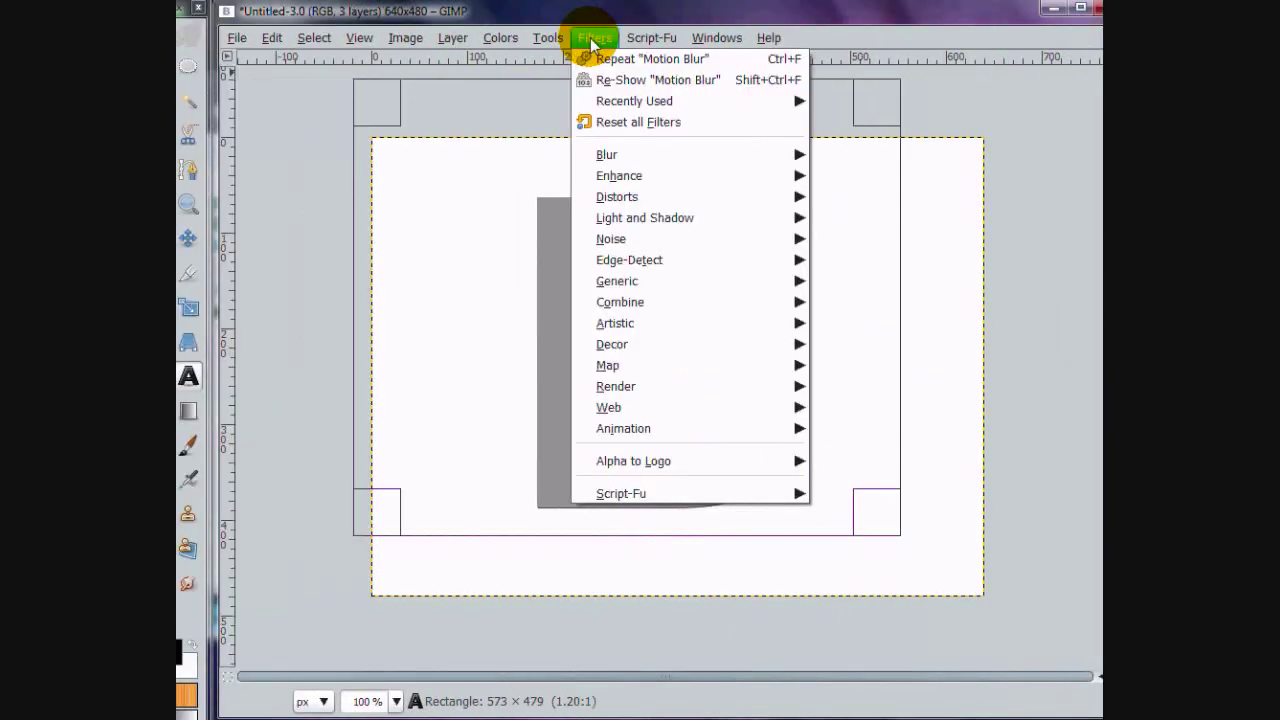
click(905, 199)
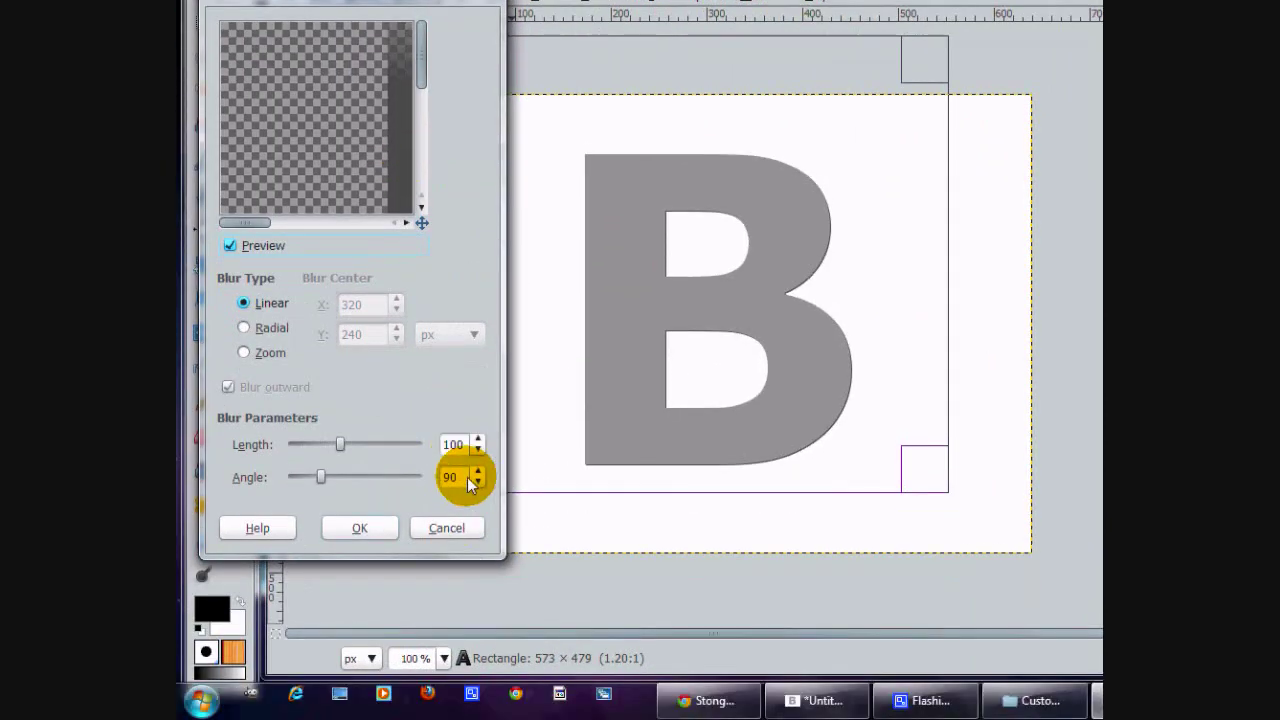
double_click(466, 477)
key(BackSpace)
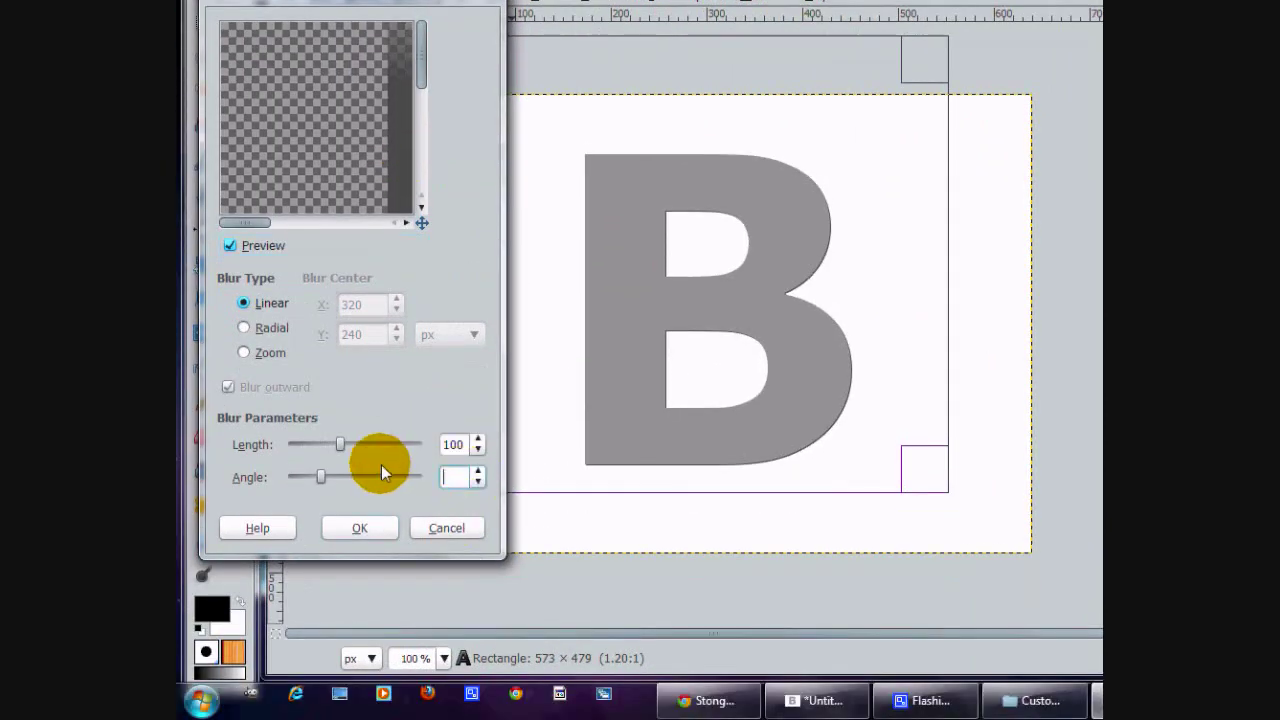
text(45)
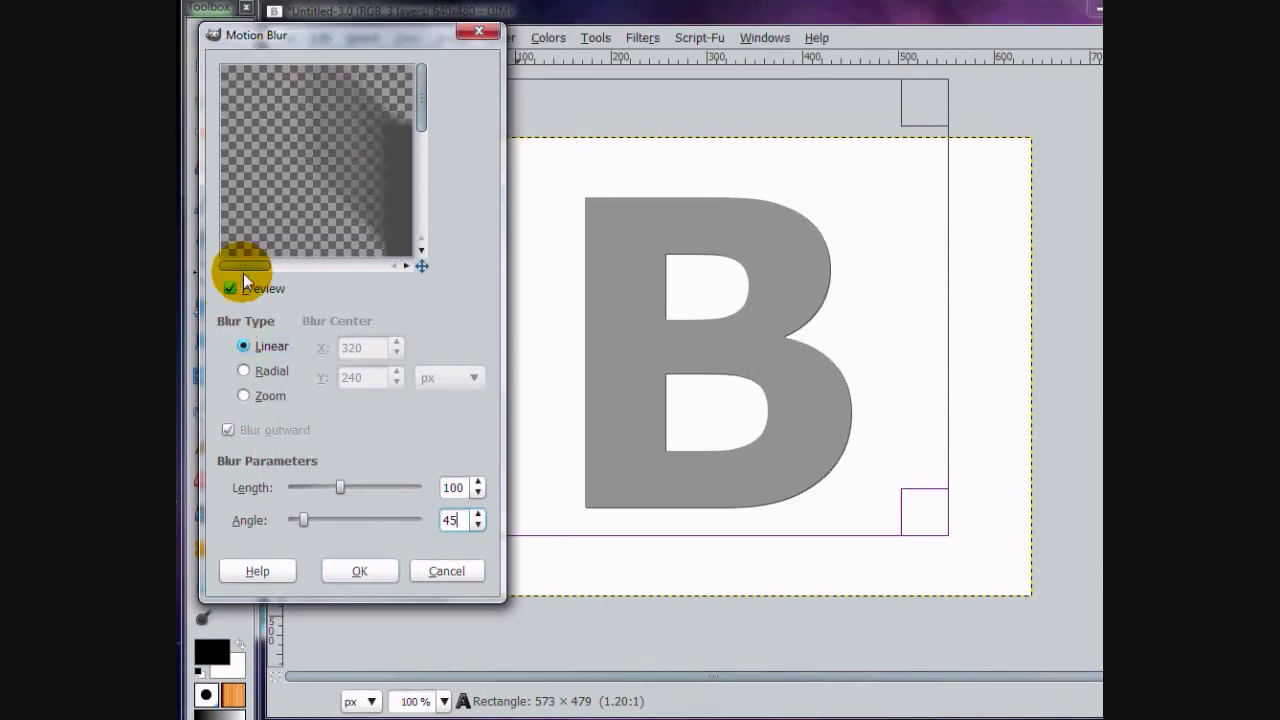
drag(243, 273, 283, 270)
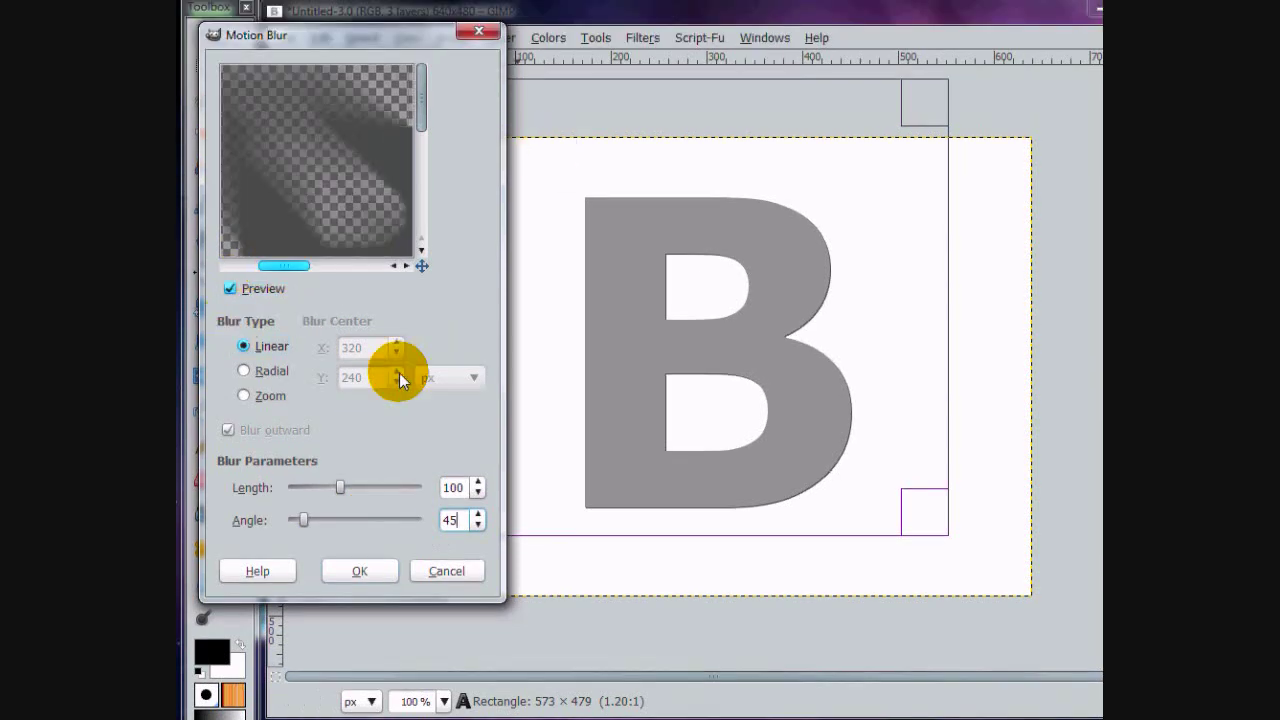
double_click(450, 487)
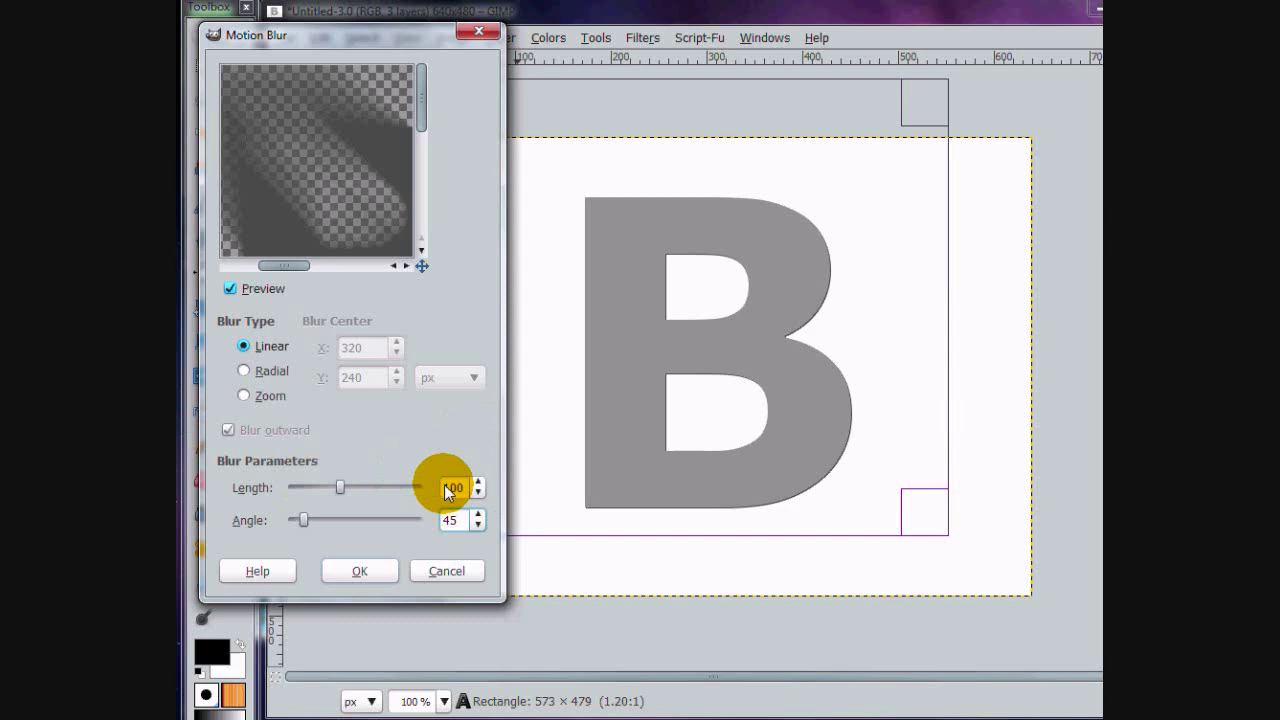
key(BackSpace)
text(2)
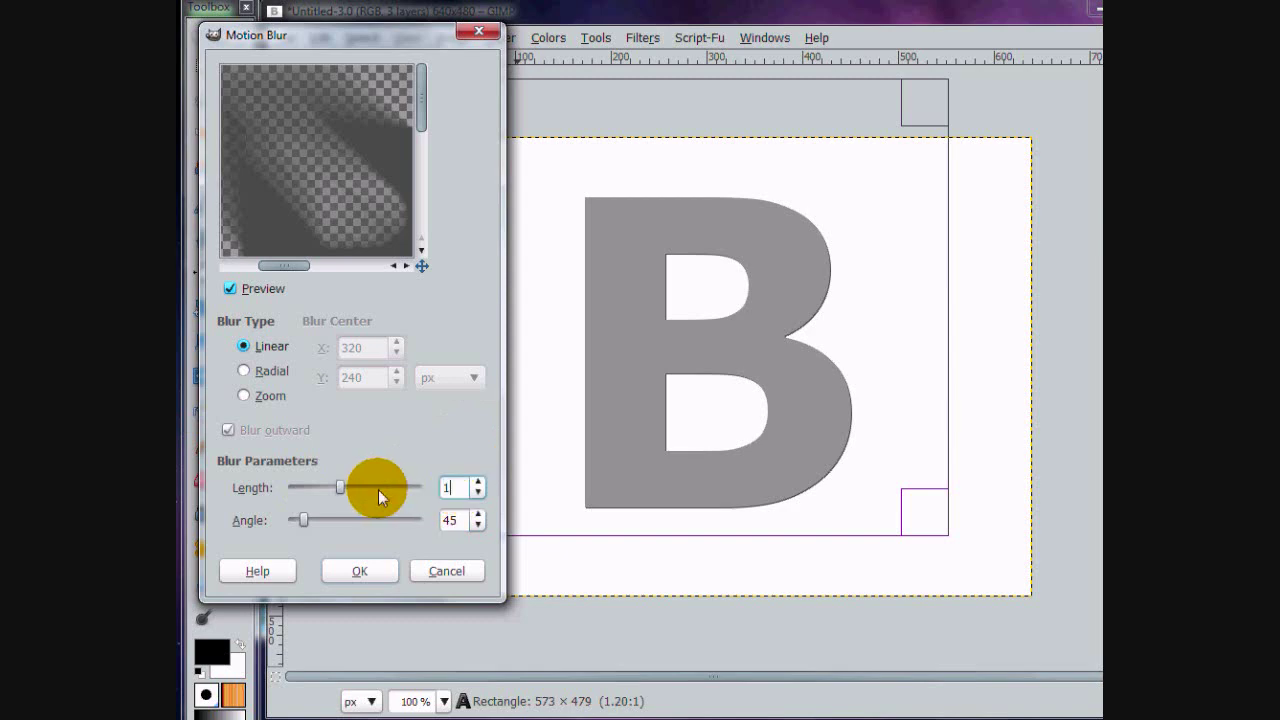
key(BackSpace)
text(20)
drag(282, 266, 261, 268)
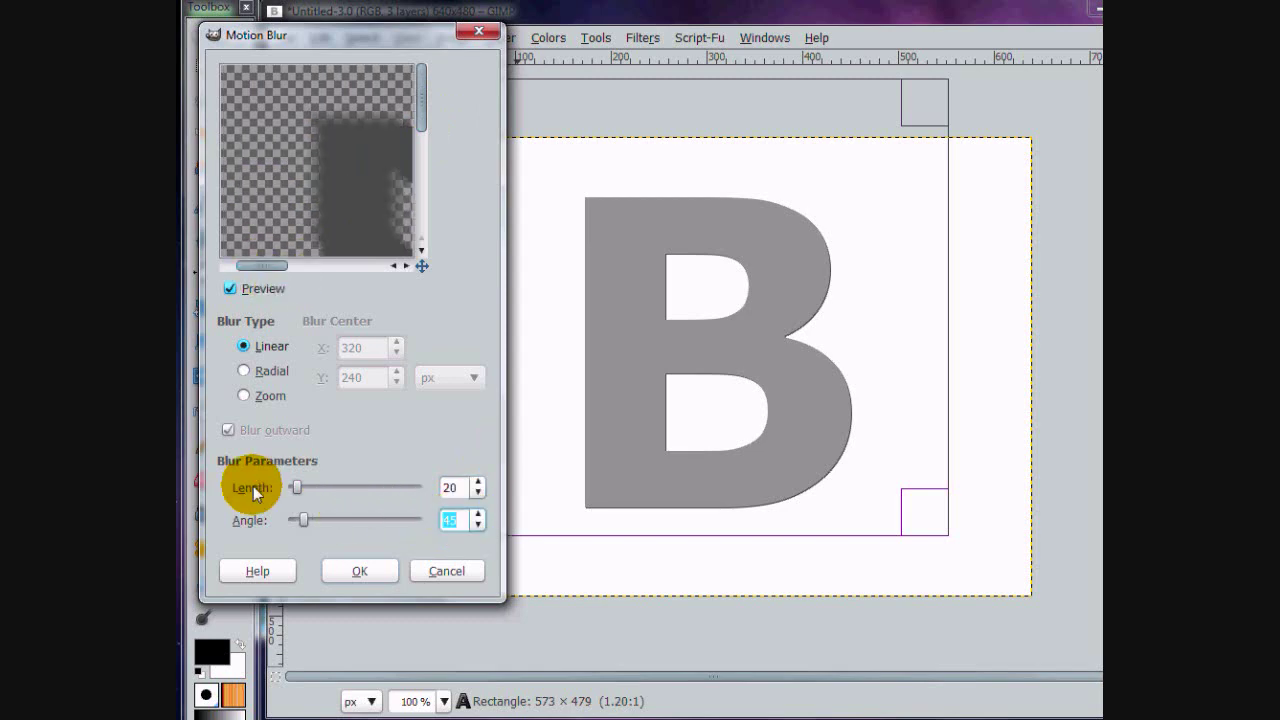
Set the blur angle to 135 degrees and apply the motion blur.
key(BackSpace)
text(135)
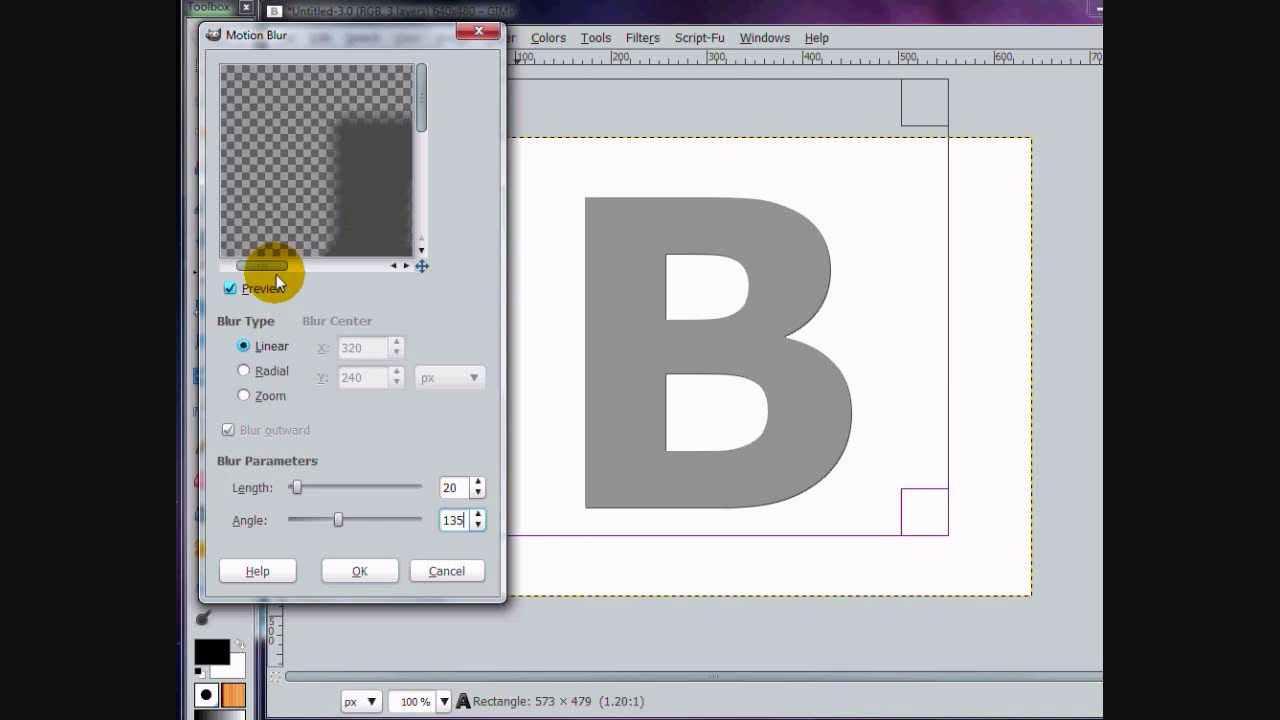
mouse_move(276, 266)
mouse_down()
mouse_move(289, 268)
mouse_move(272, 267)
mouse_up()
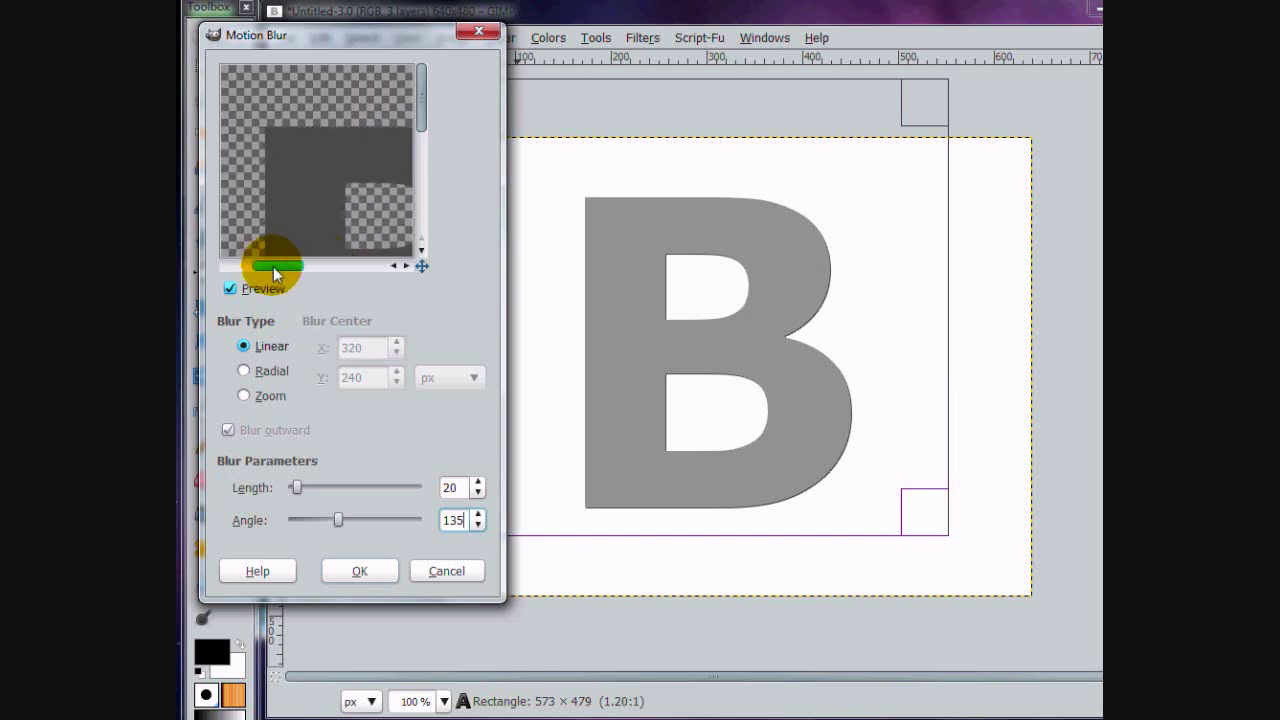
scroll(481, 519, up, 10)
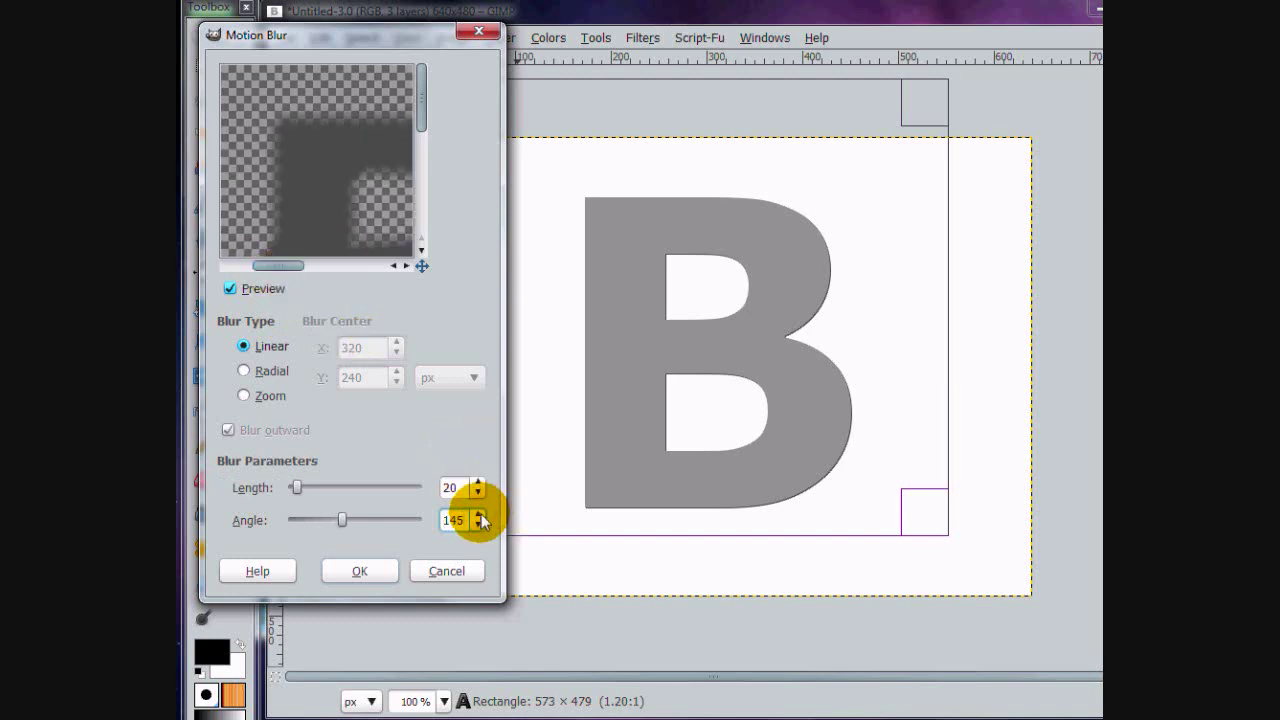
scroll(479, 521, down, 3)
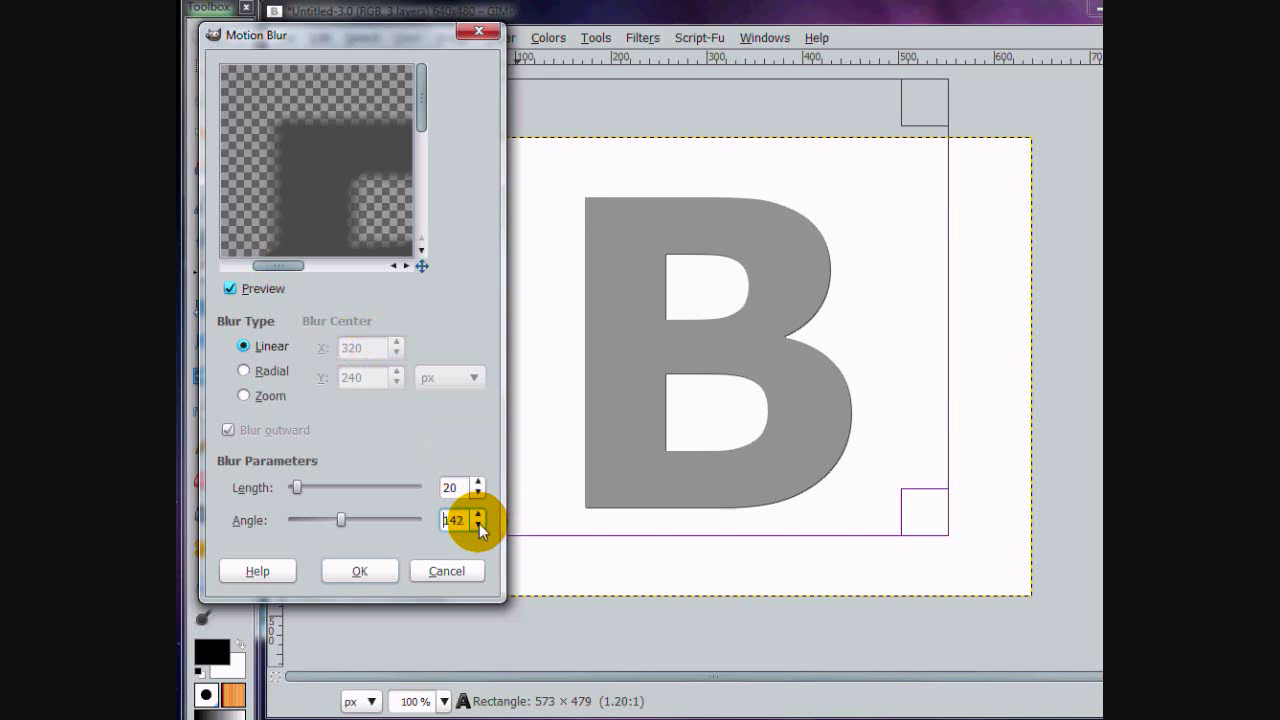
scroll(479, 523, down, 2)
scroll(479, 523, down, 2)
scroll(479, 523, down, 1)
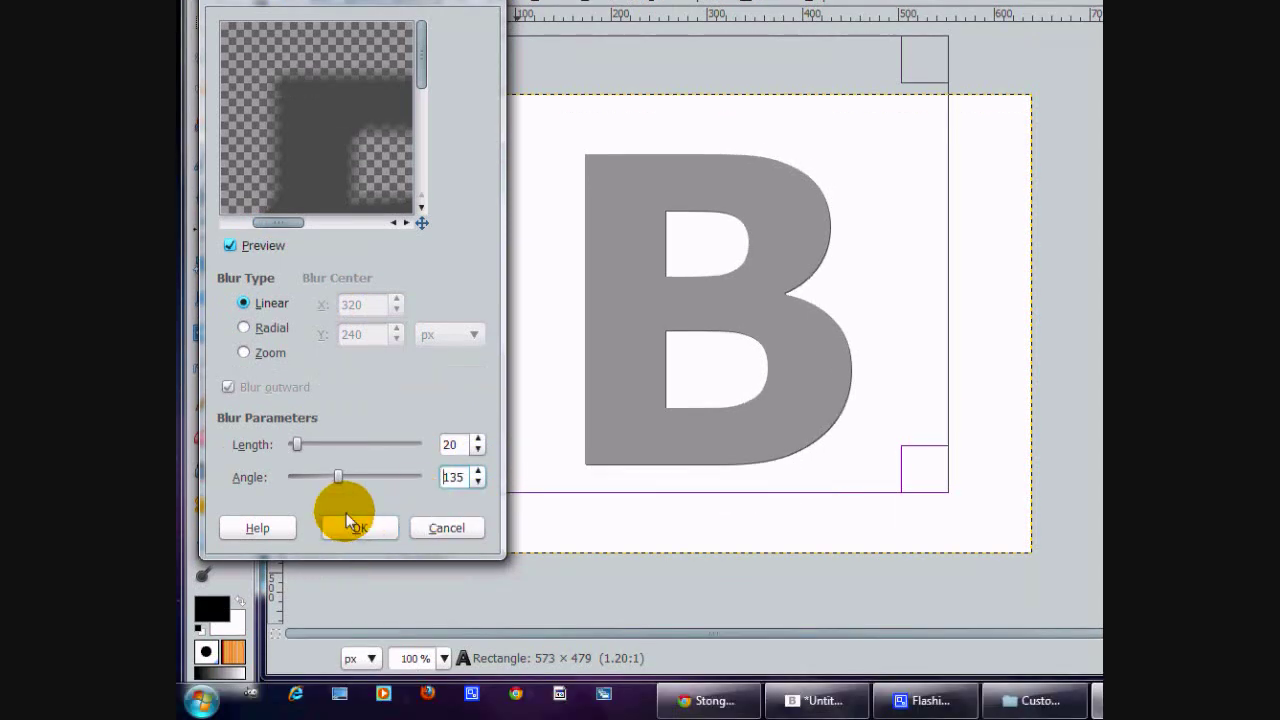
click(352, 528)
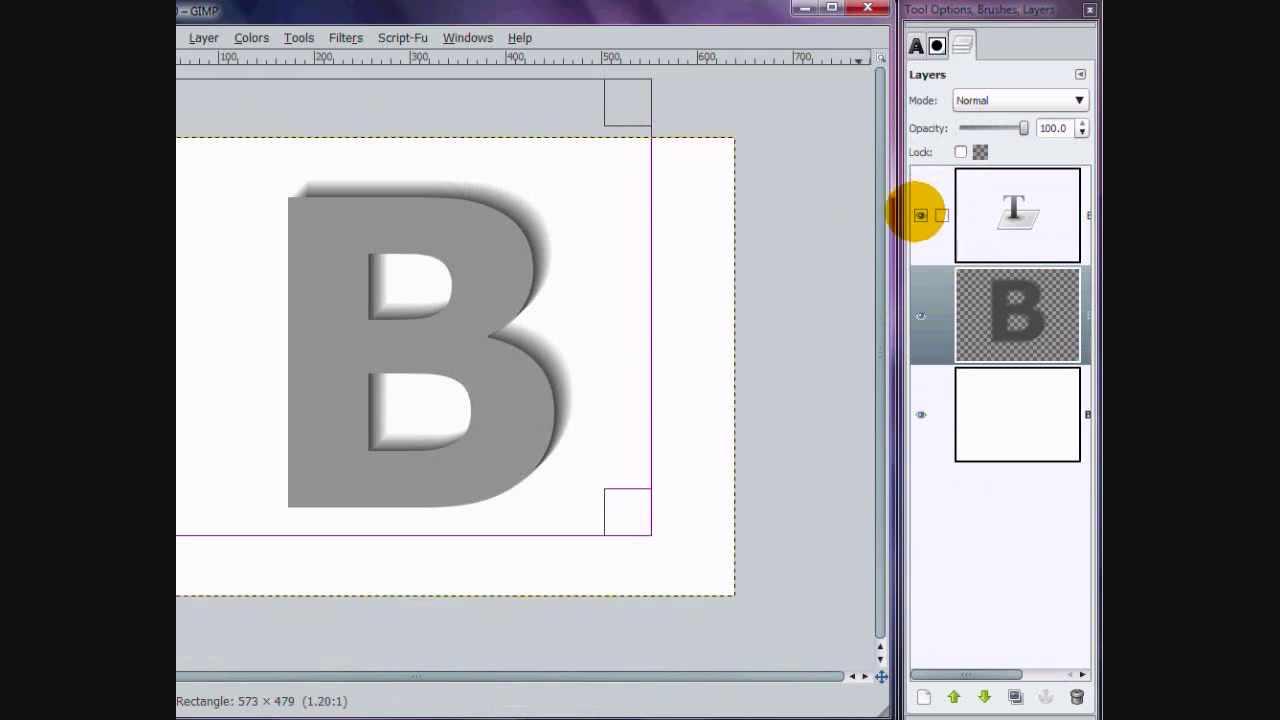
Hide the top text and background layers, then duplicate the blurred B four times.
click(920, 214)
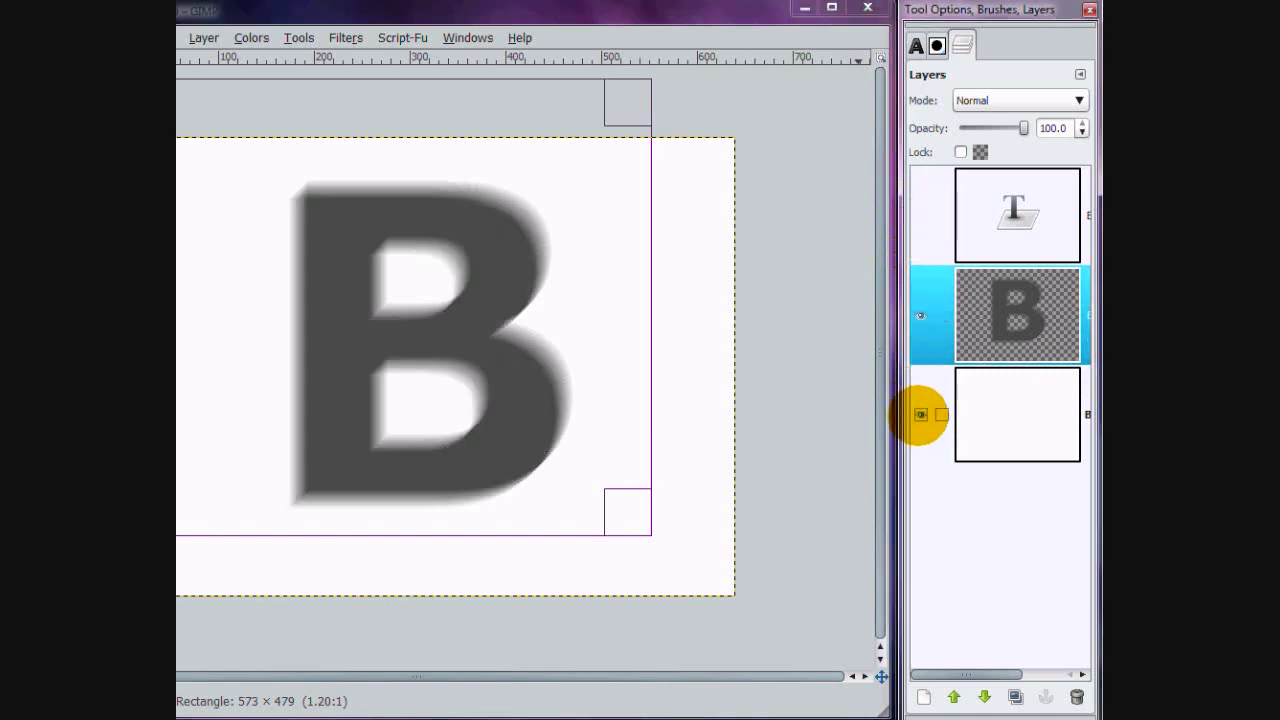
click(920, 414)
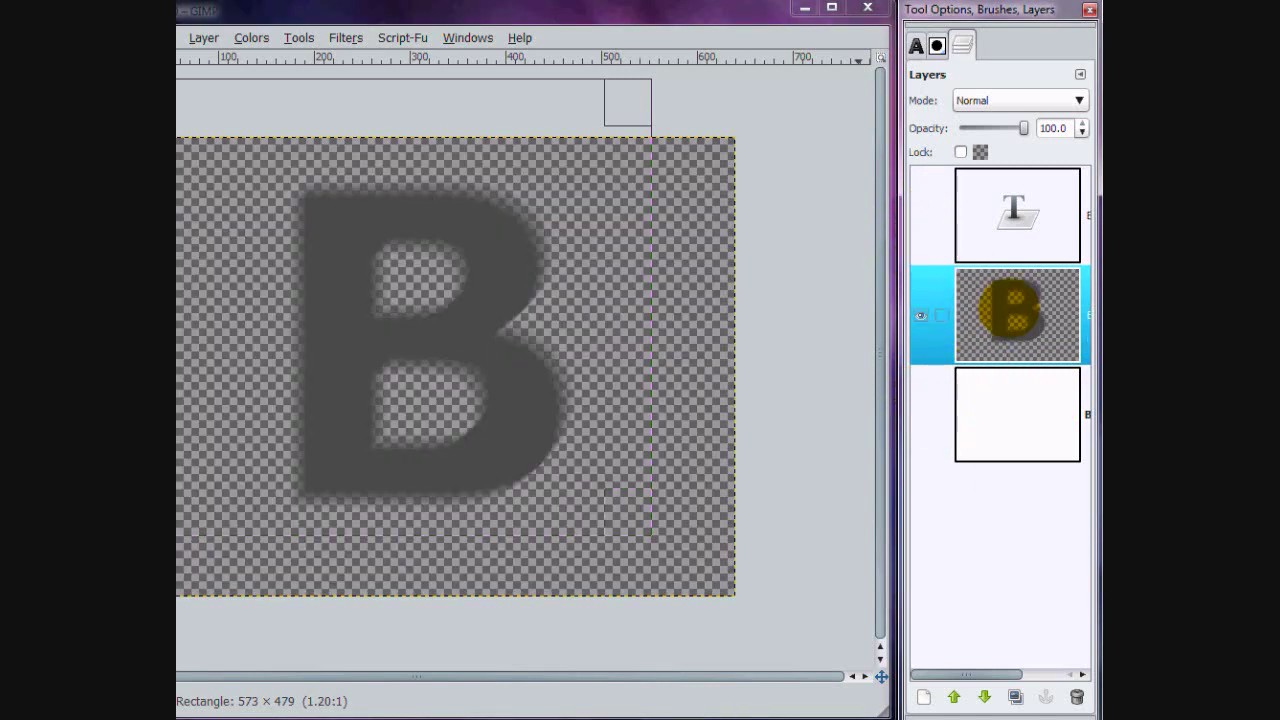
click(1046, 697)
click(1015, 653)
click(1015, 653)
click(1015, 653)
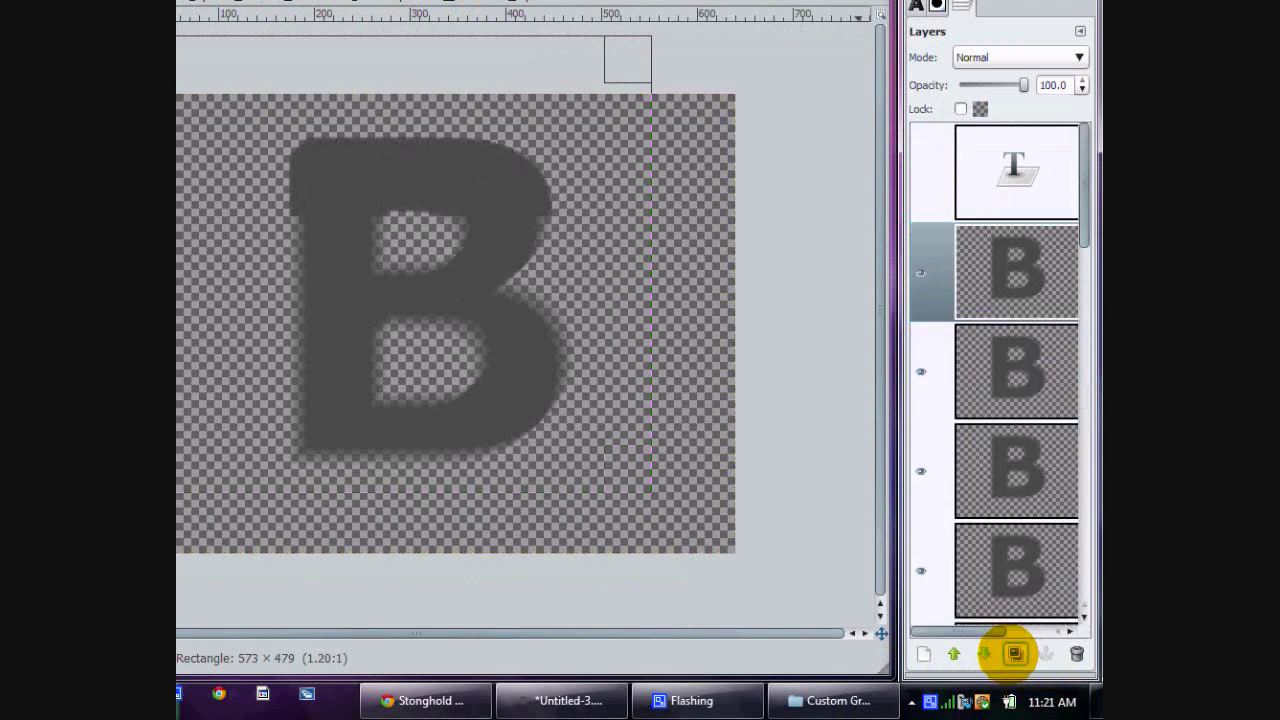
click(1015, 653)
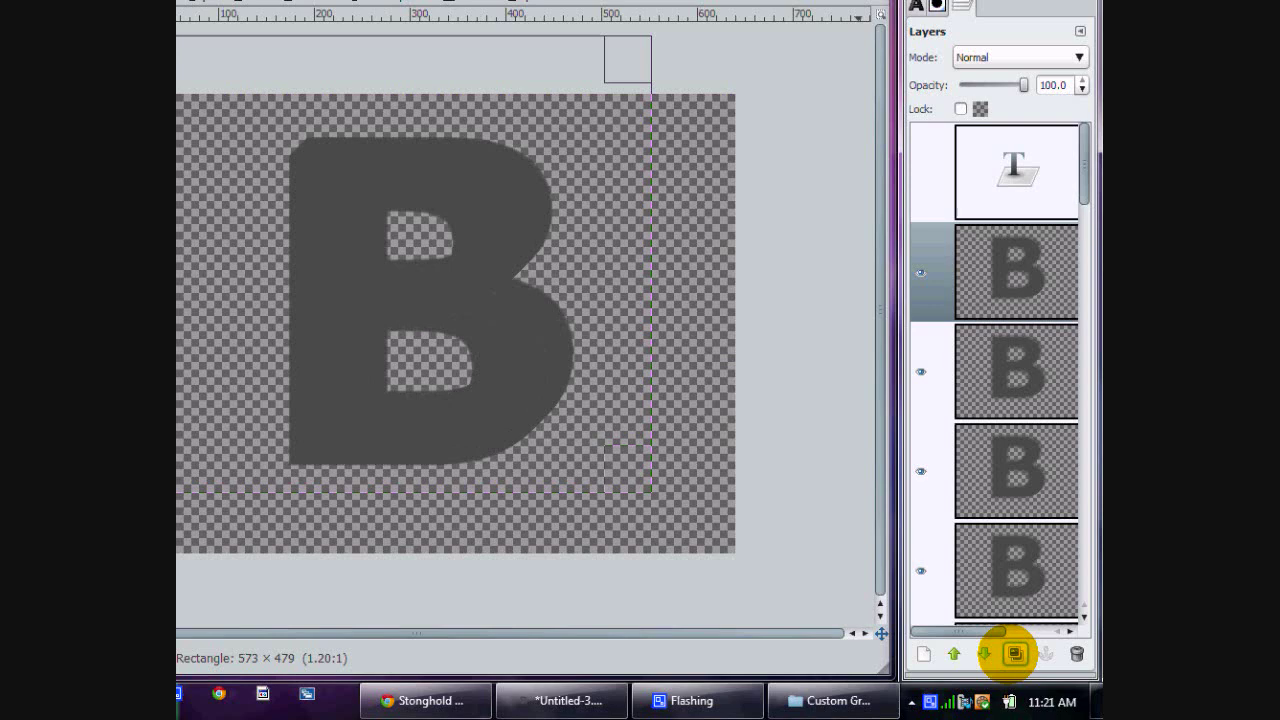
click(1015, 653)
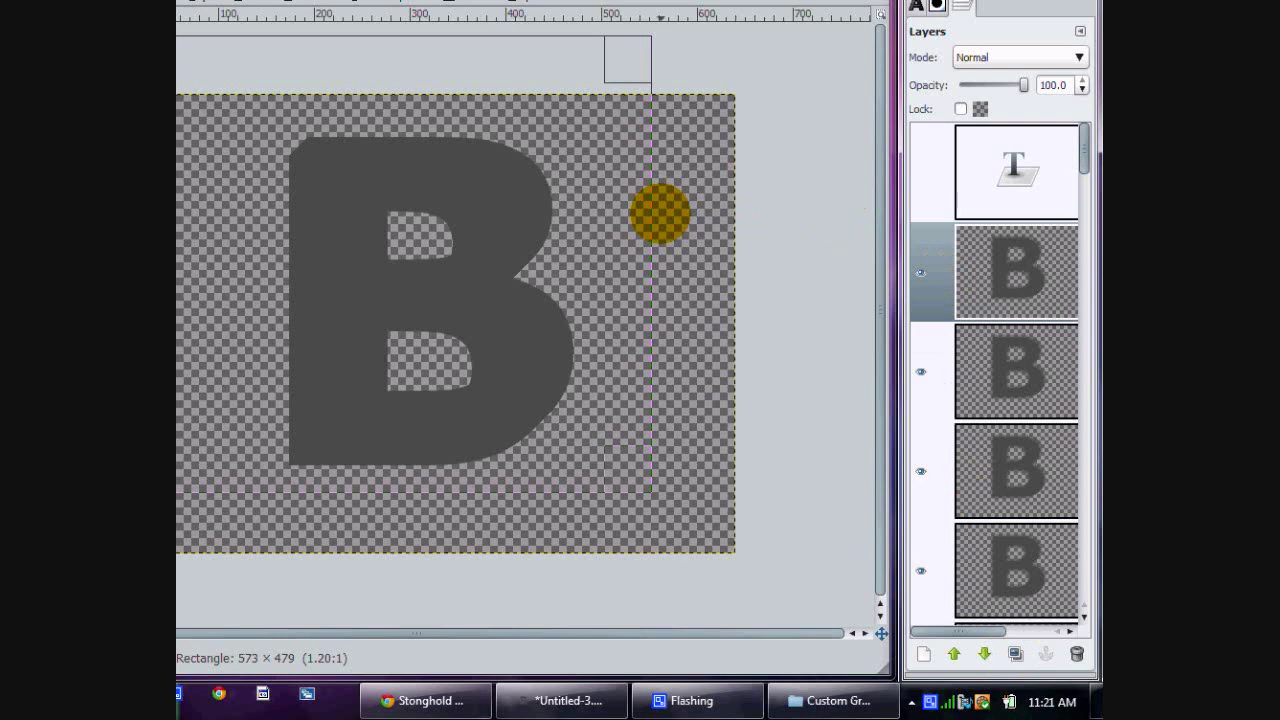
Merge the visible blurred B copies into one layer and show the grey text again.
key(ctrl+m)
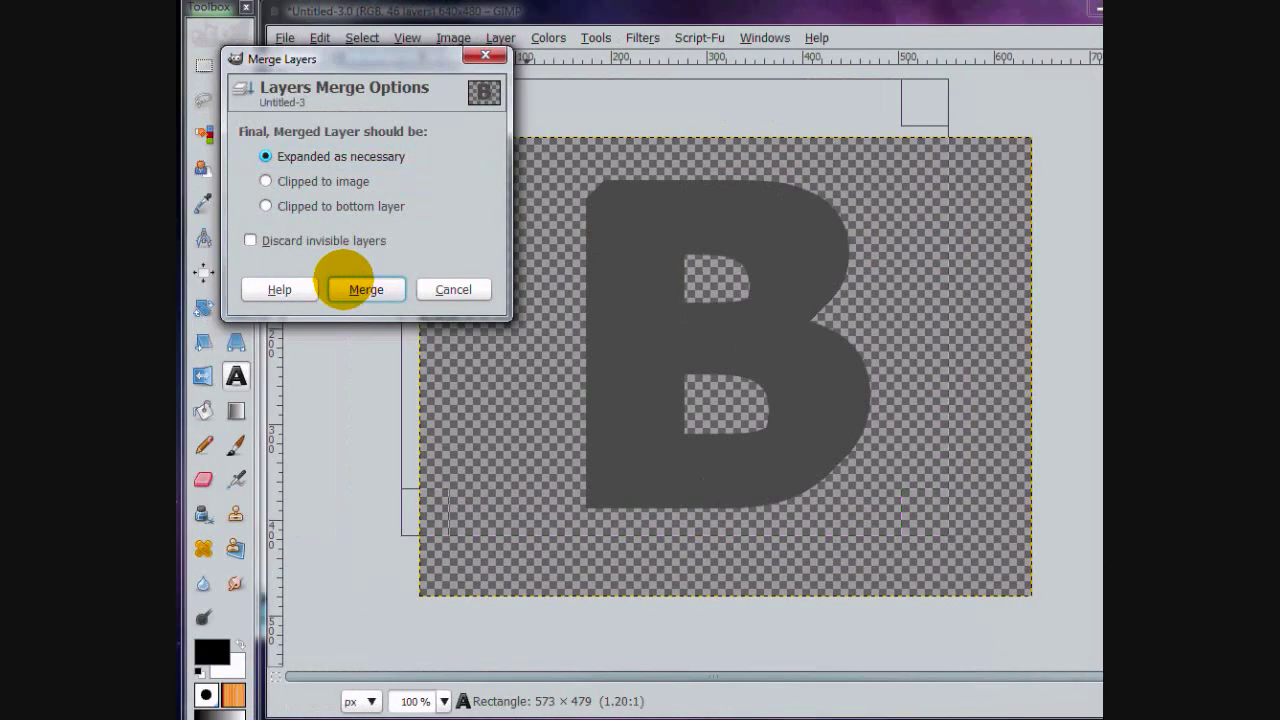
click(350, 287)
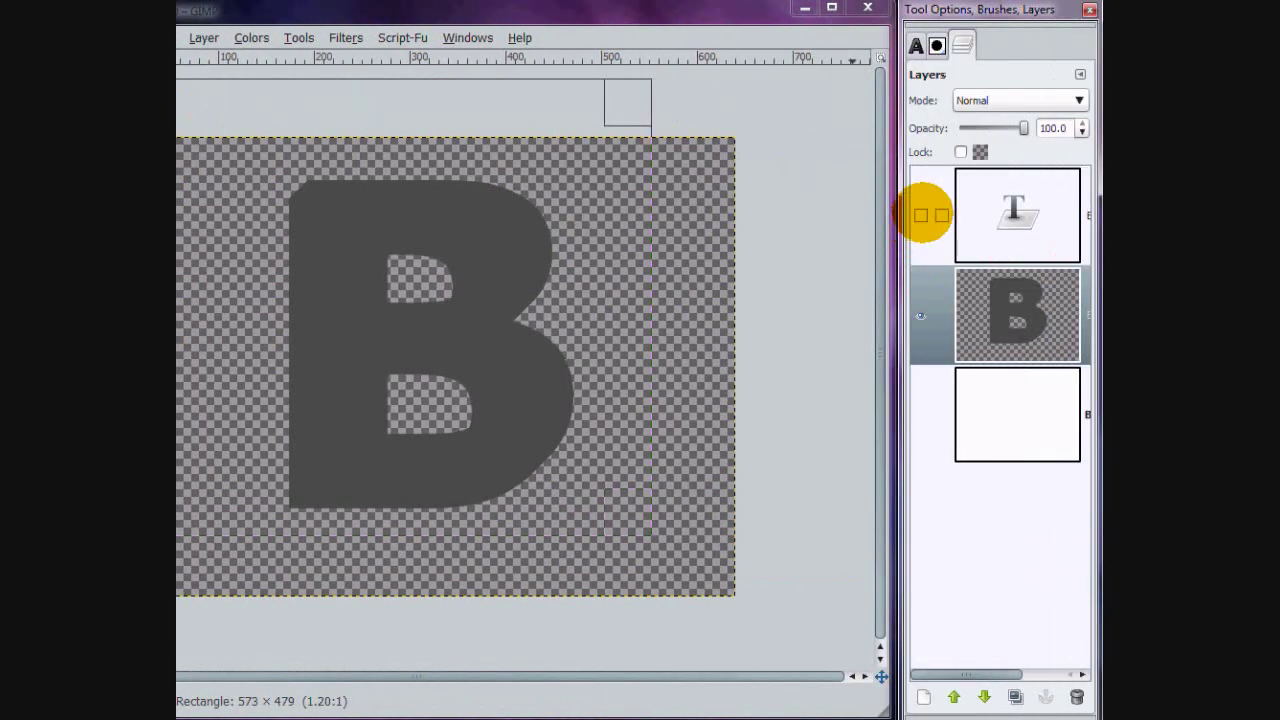
click(921, 215)
Show the background again and duplicate the top B text layer.
click(921, 414)
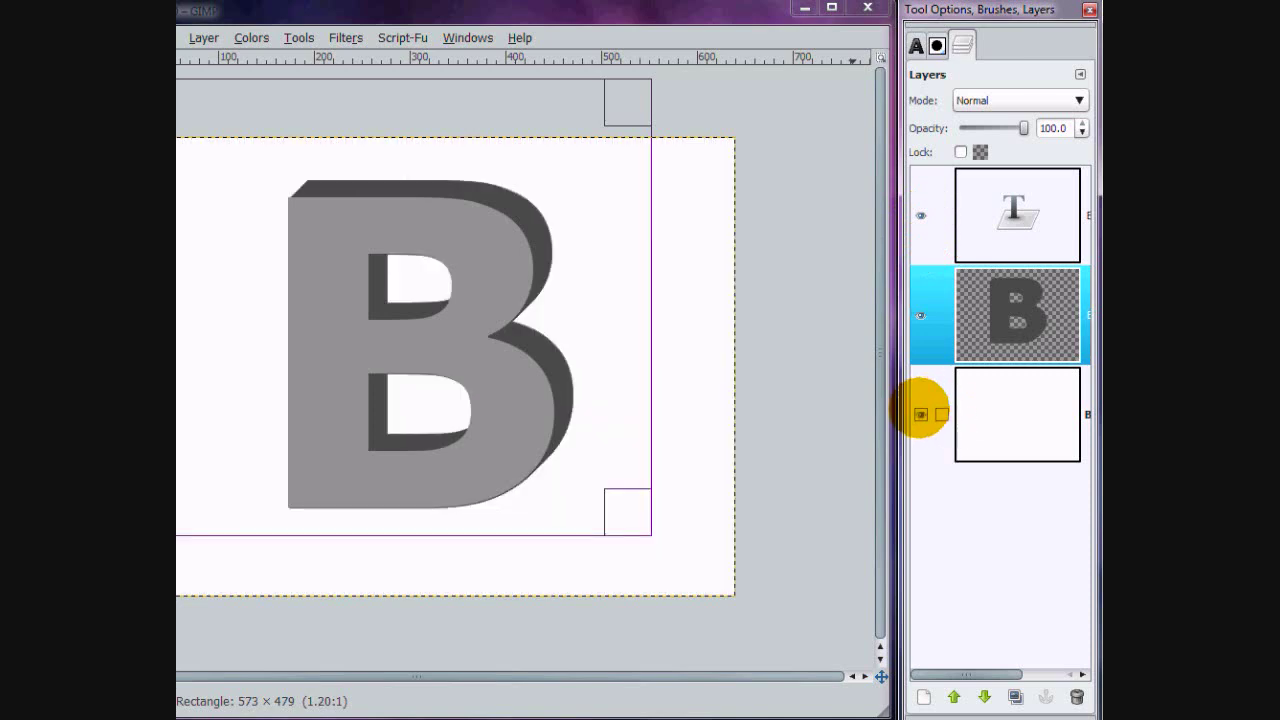
click(988, 220)
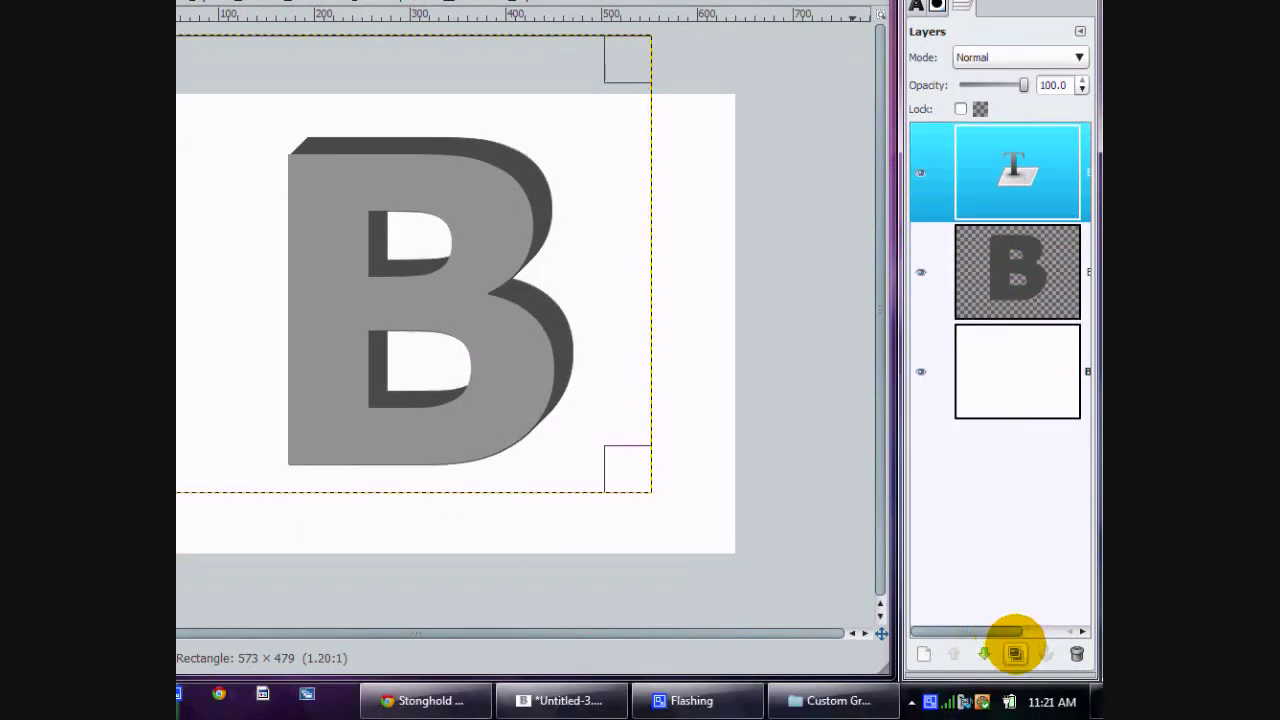
click(1015, 652)
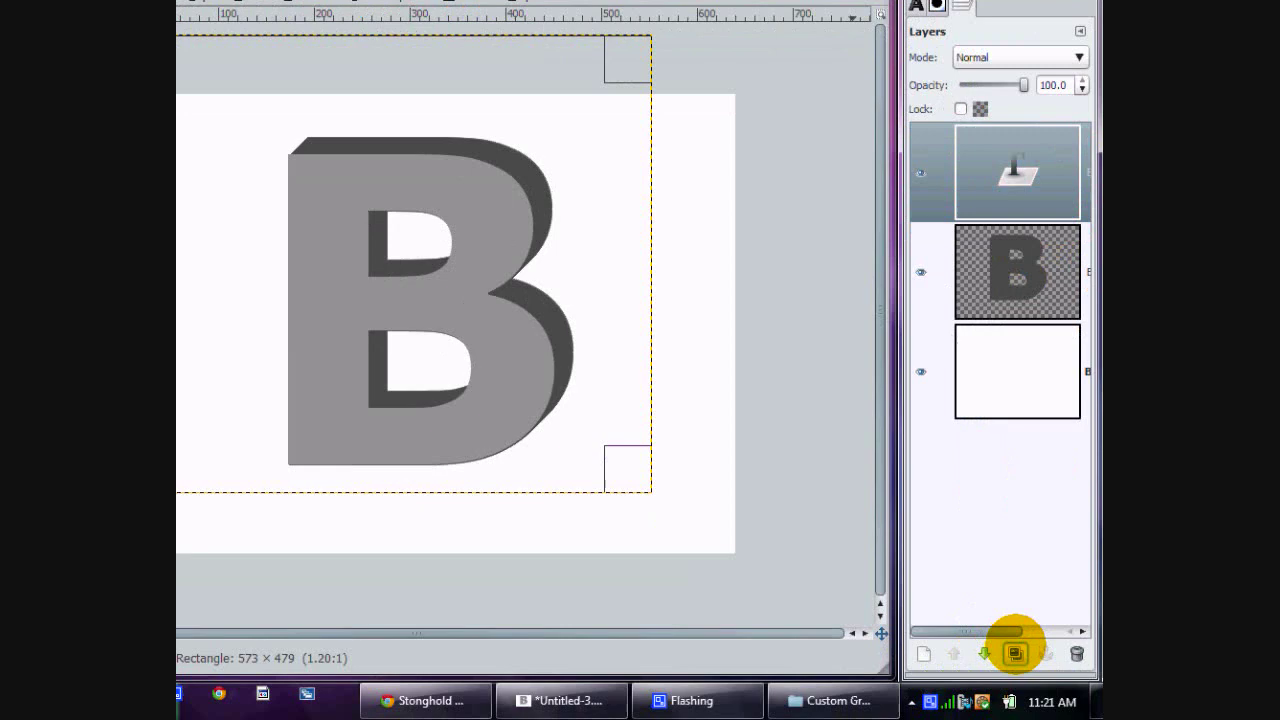
click(1006, 303)
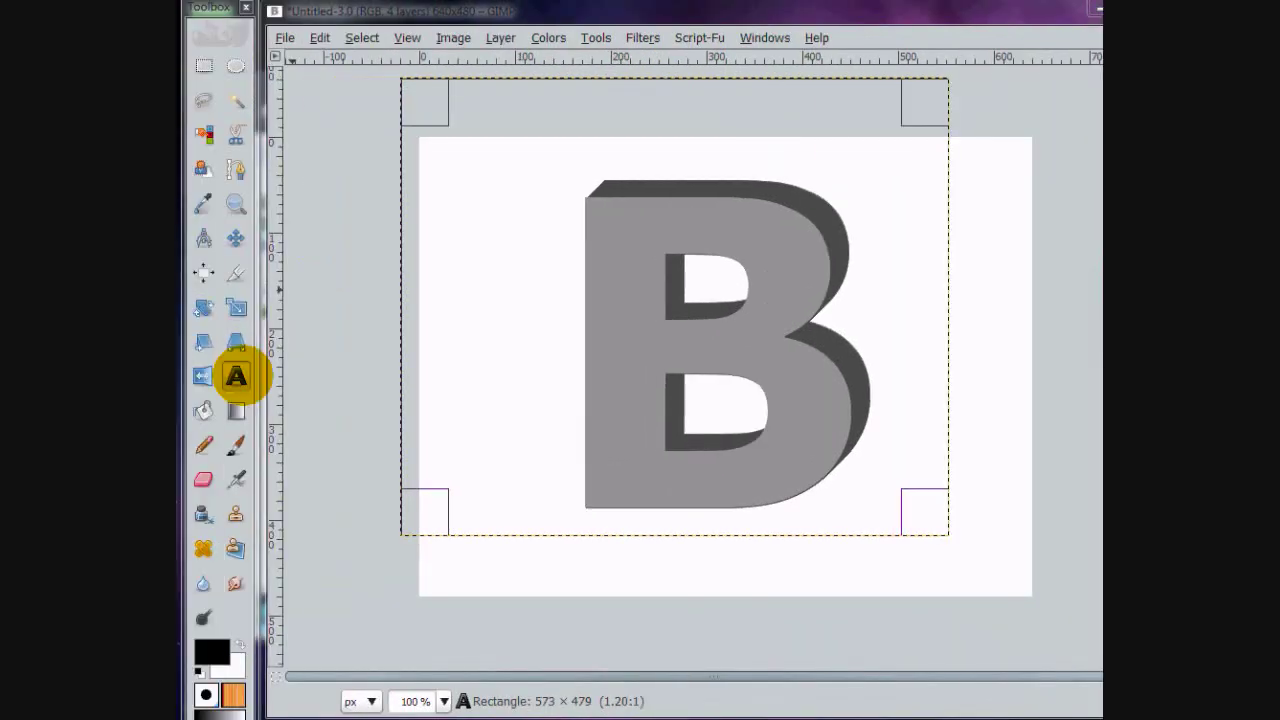
click(734, 357)
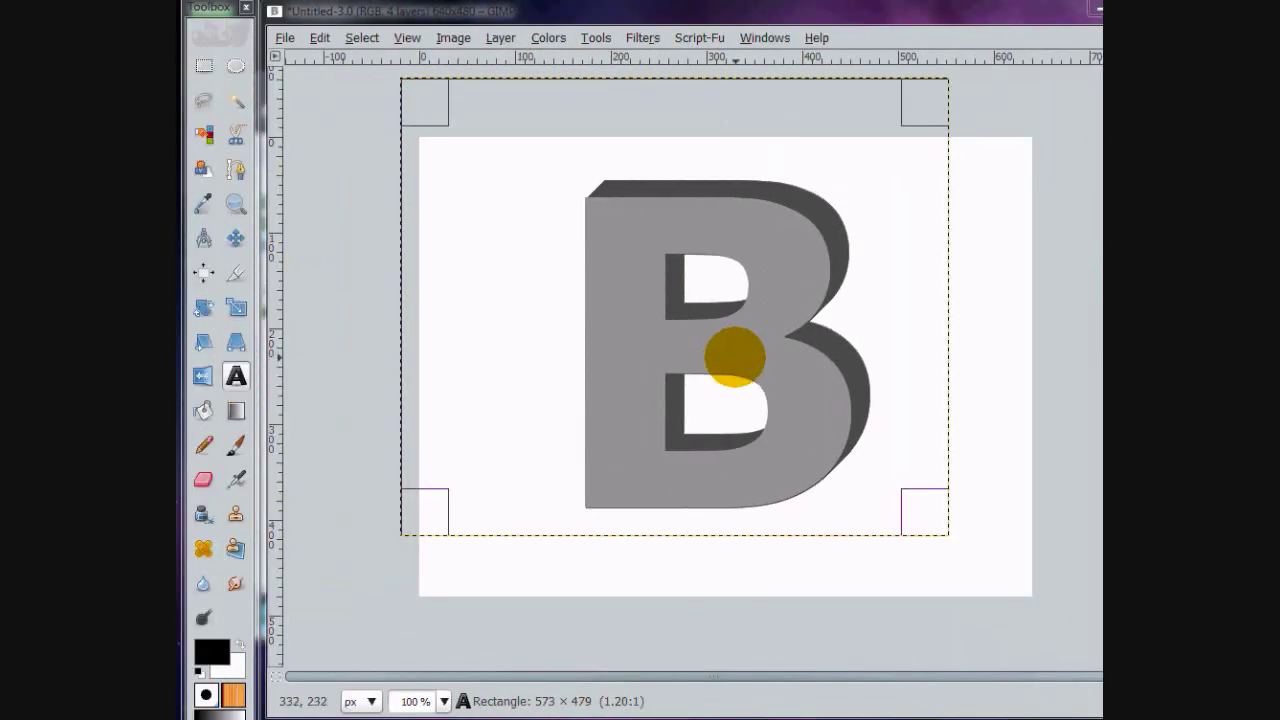
click(417, 349)
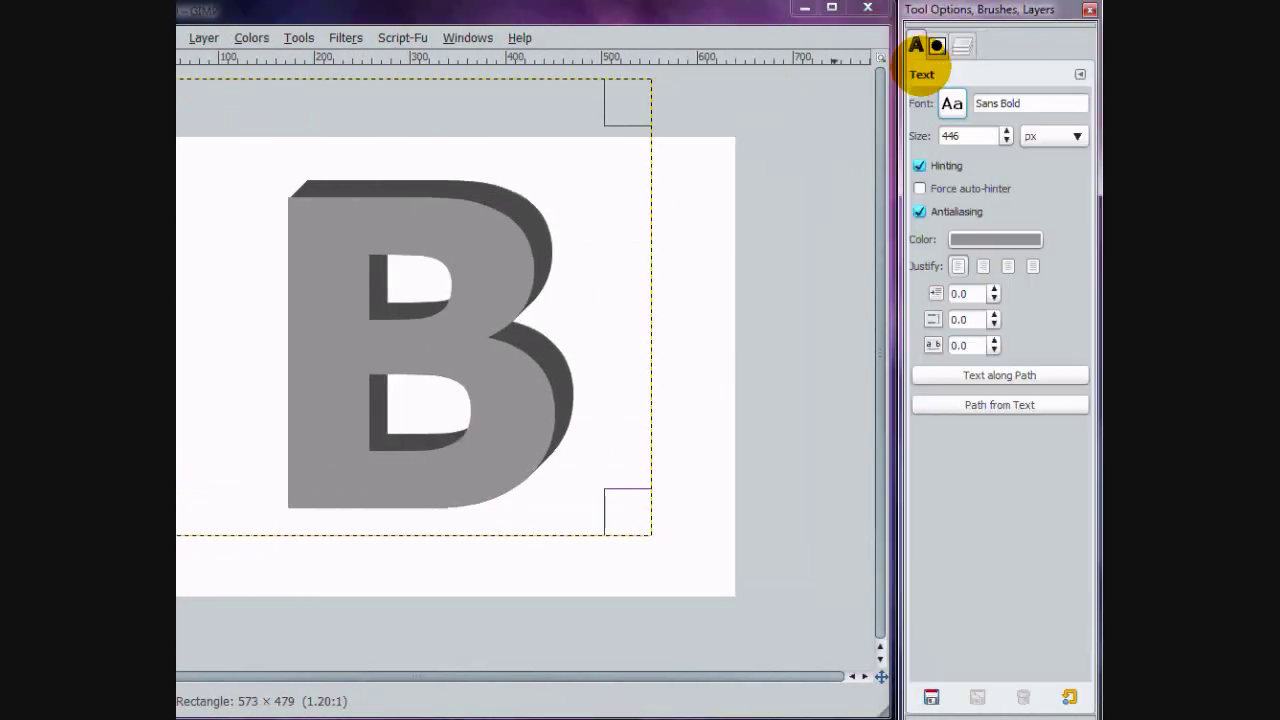
Colour the lower B text copy blue 0c6aa6.
click(1130, 240)
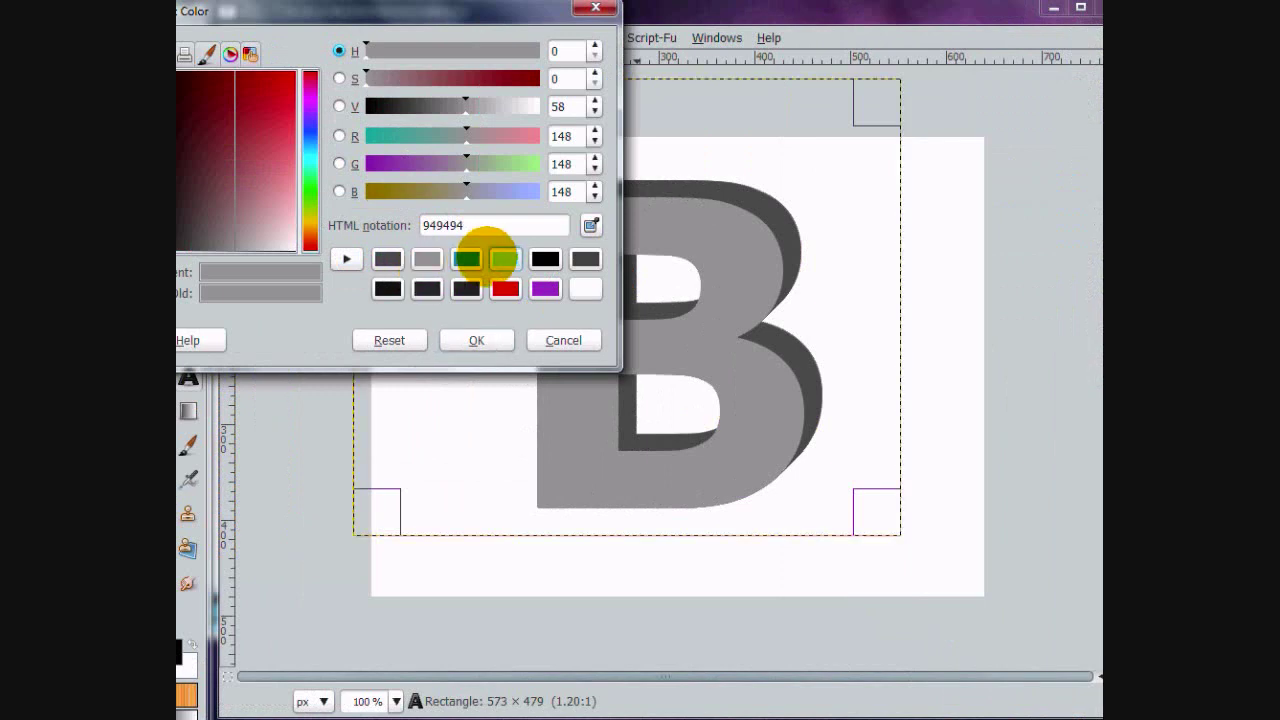
click(503, 259)
click(466, 259)
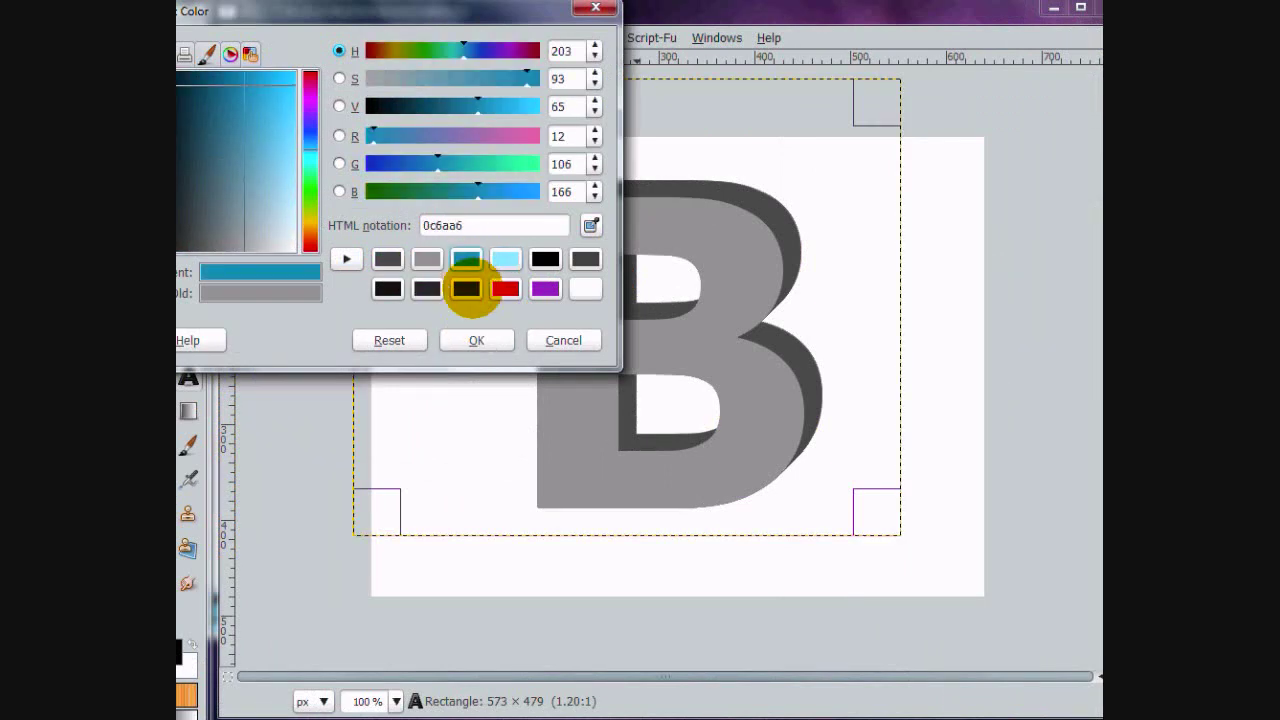
click(503, 259)
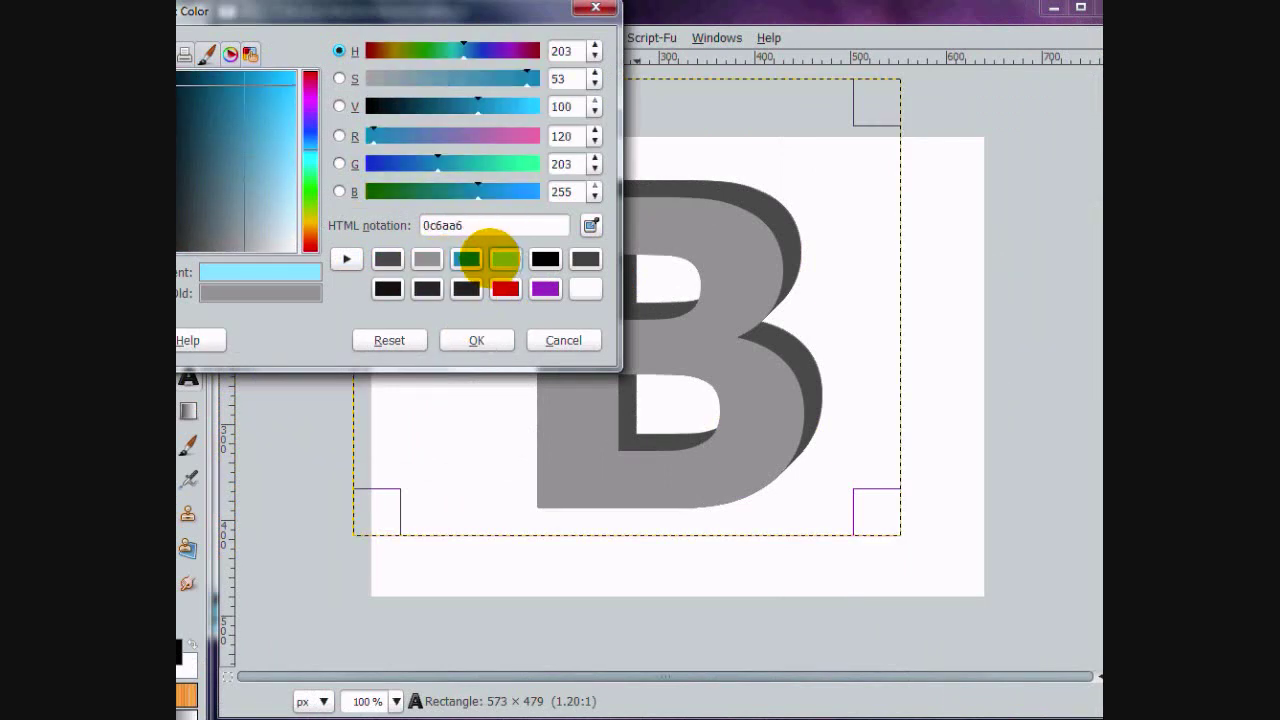
click(466, 259)
click(476, 340)
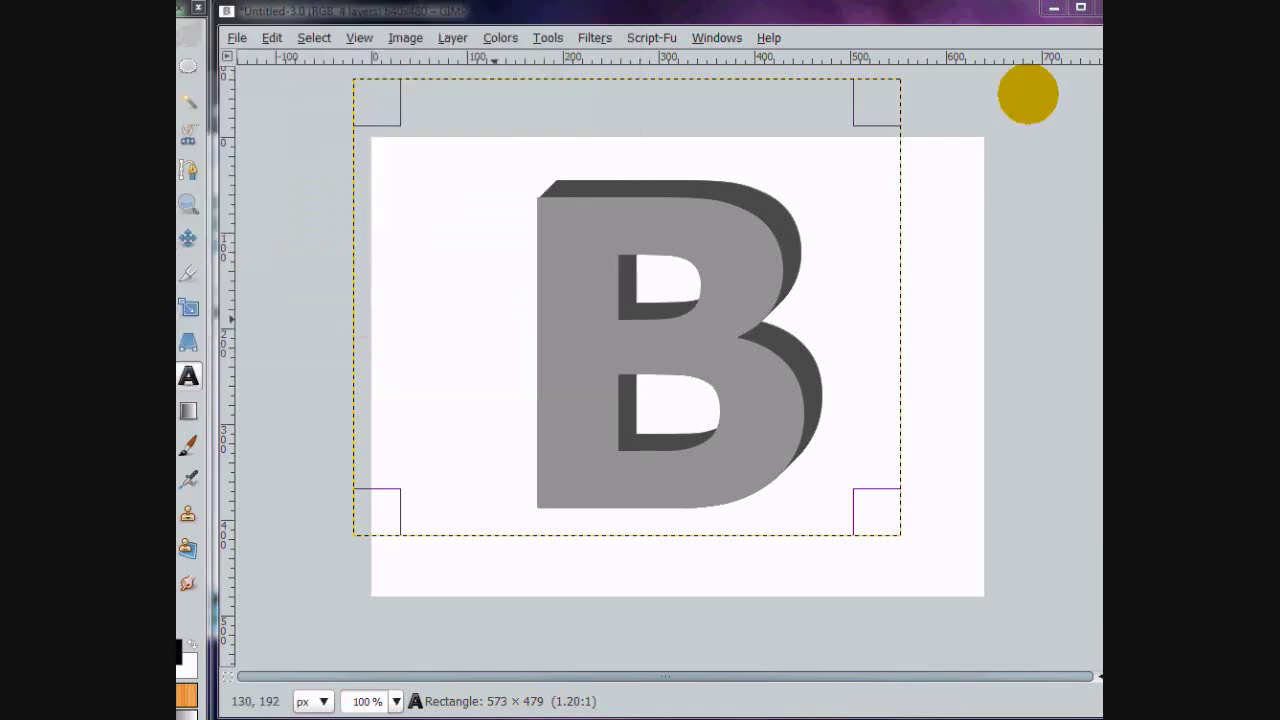
Toggle the top text layer's visibility and select the blue B layer beneath it.
click(958, 44)
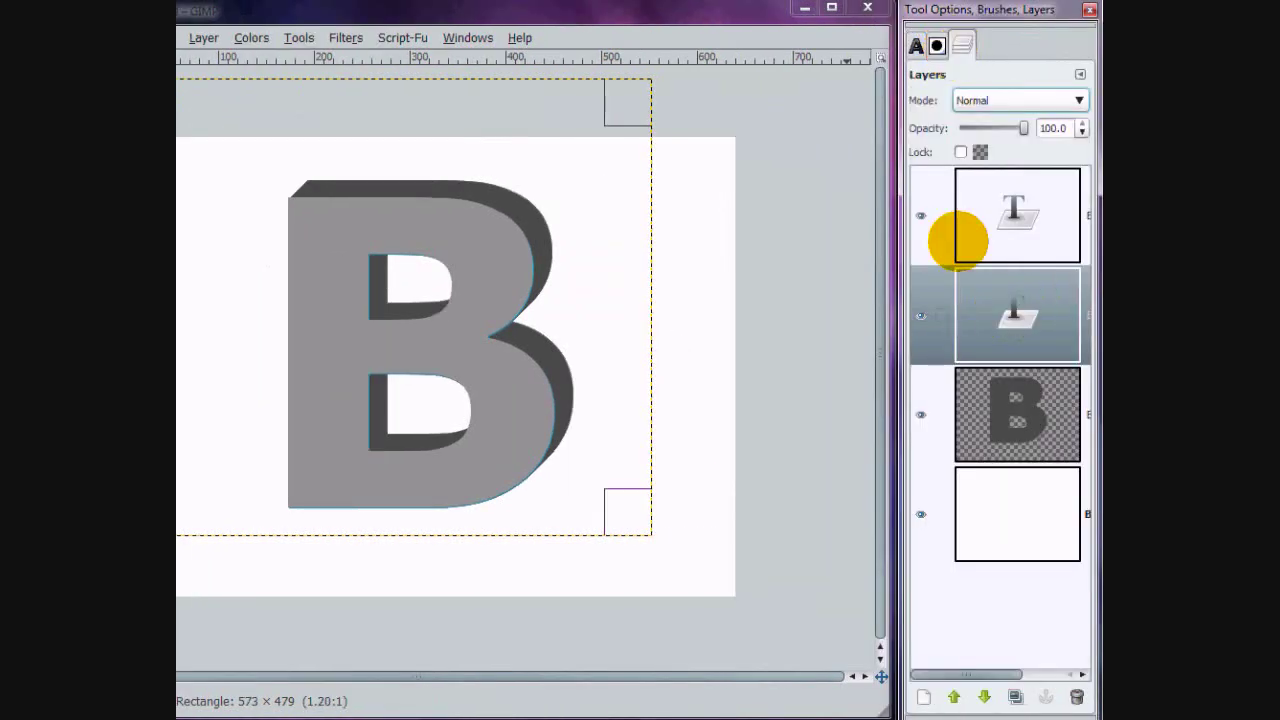
click(960, 210)
click(921, 215)
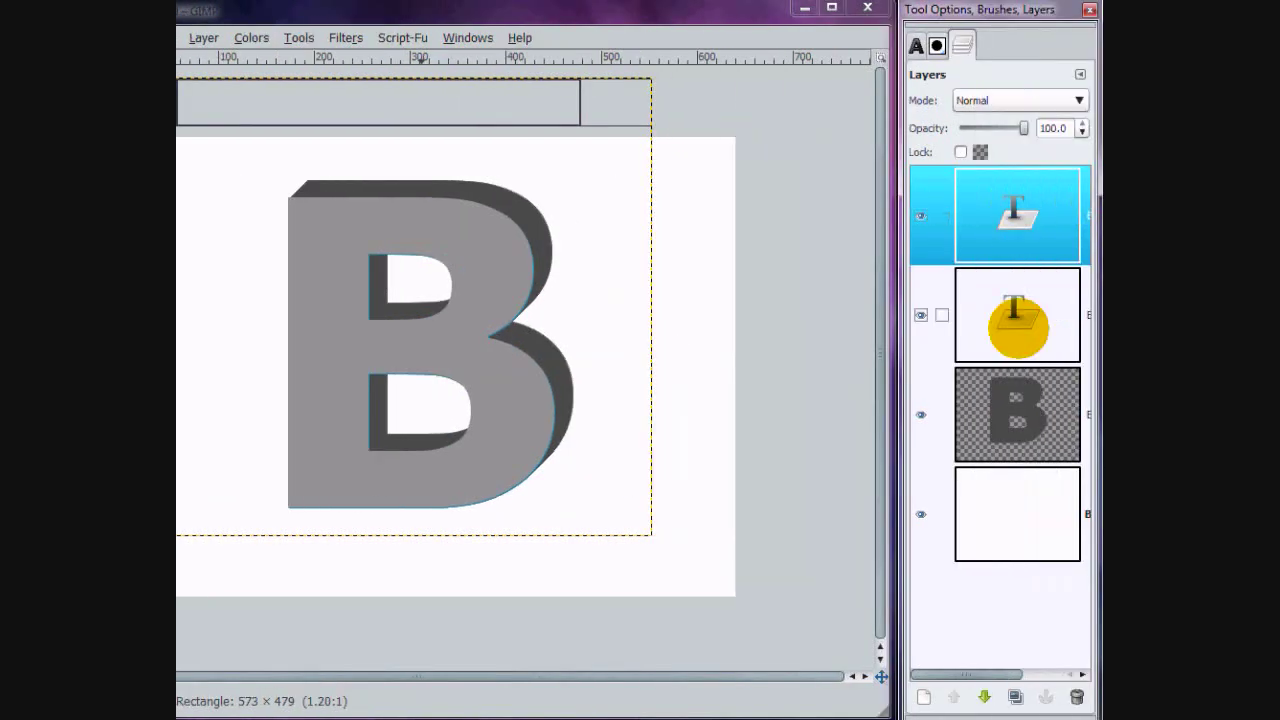
click(1028, 312)
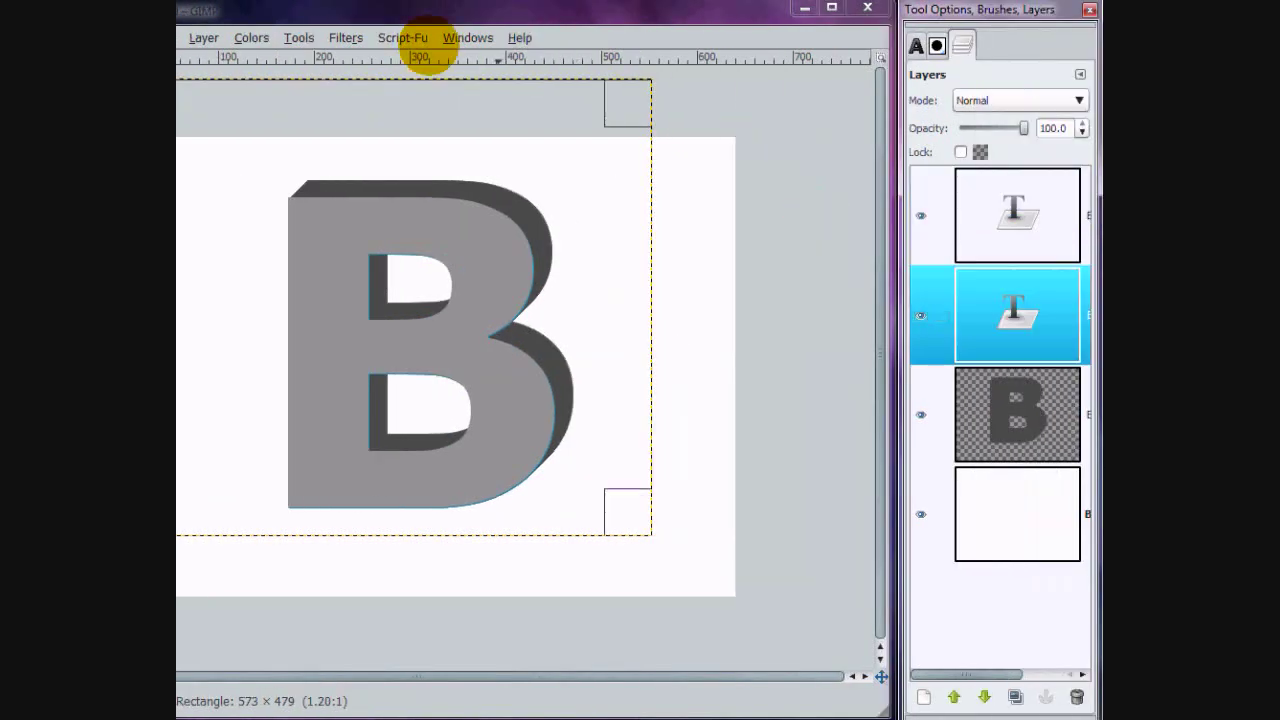
click(470, 37)
mouse_move(483, 154)
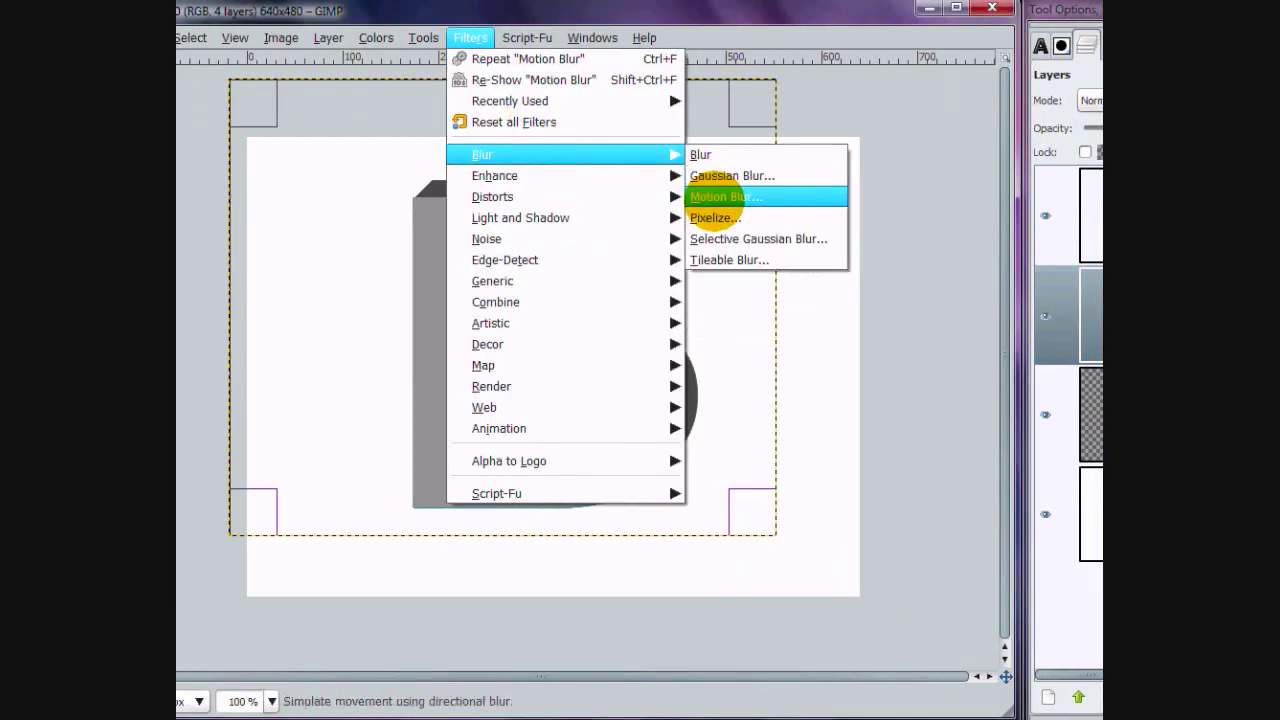
Apply a linear motion blur of length 25 at 135° to the blue B.
click(718, 197)
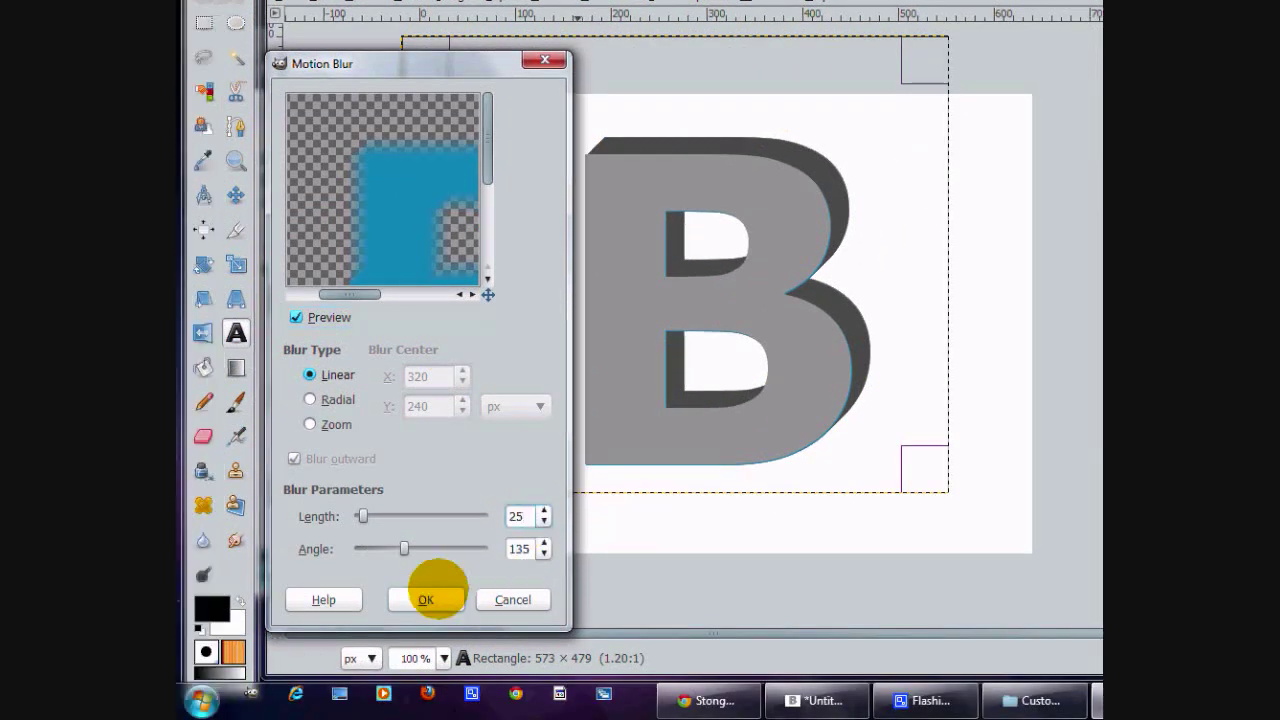
click(377, 599)
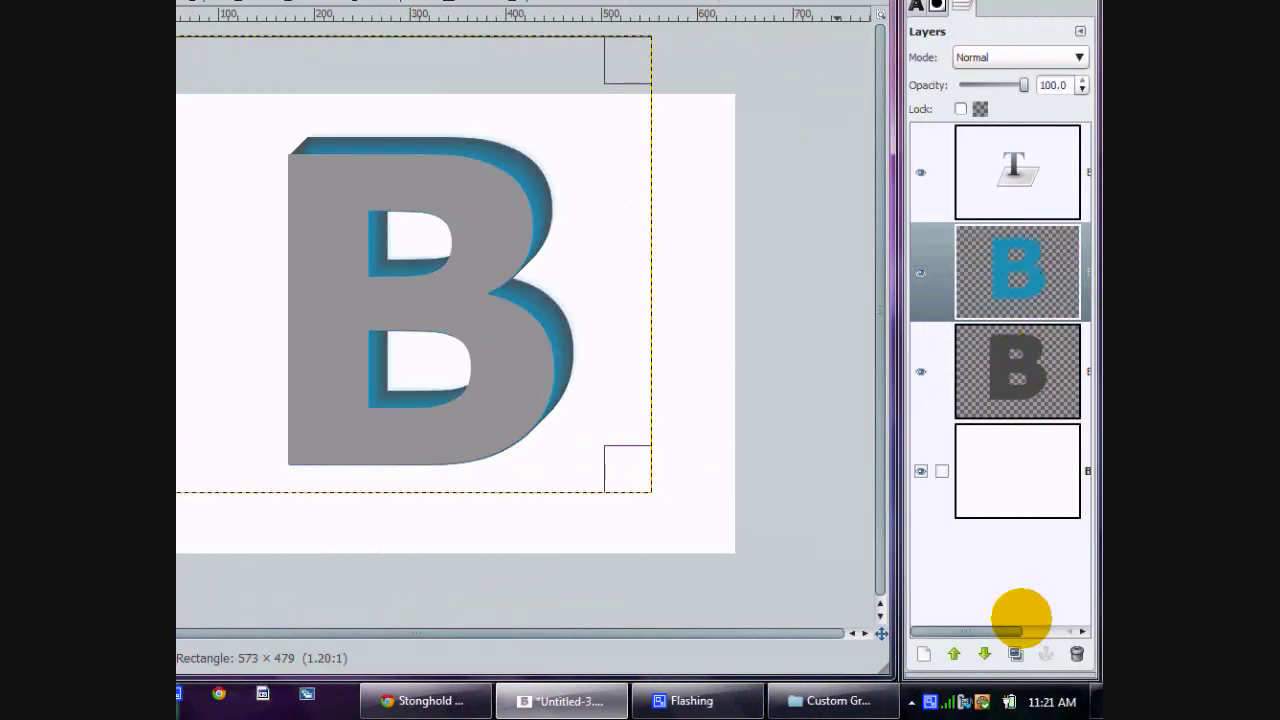
Duplicate the blurred blue B layer three times.
click(1015, 653)
click(1015, 653)
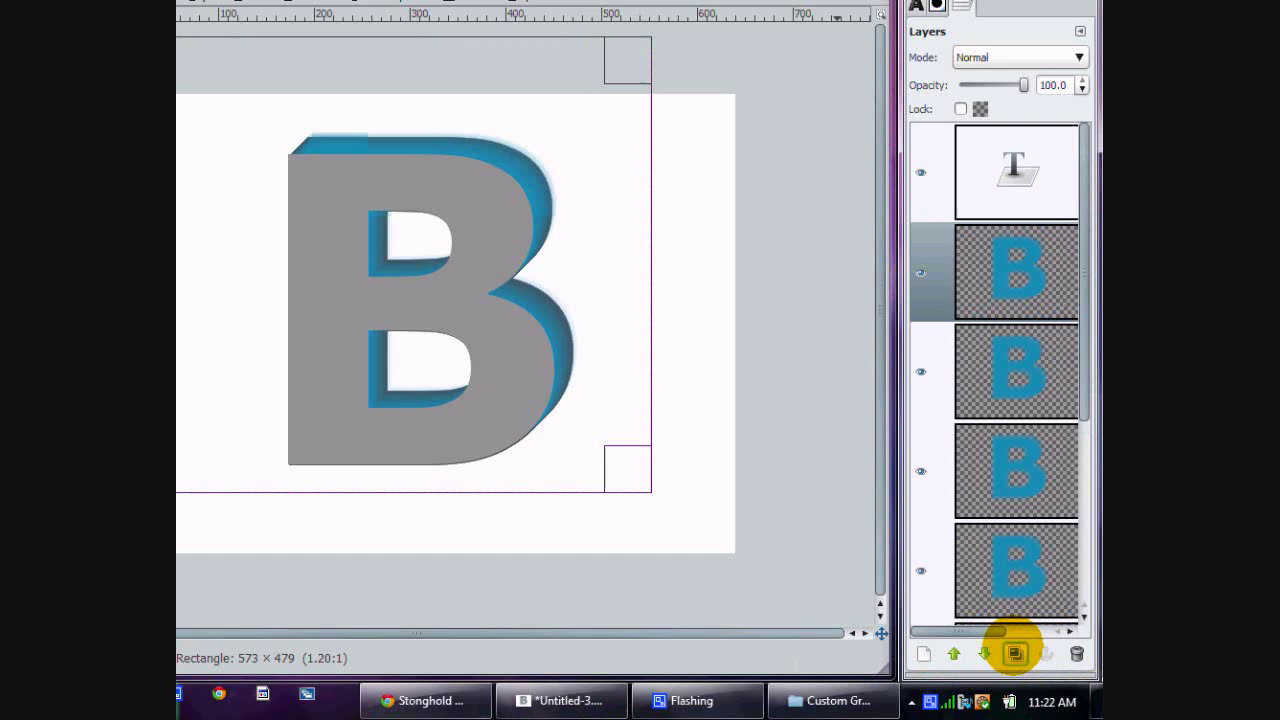
click(1015, 653)
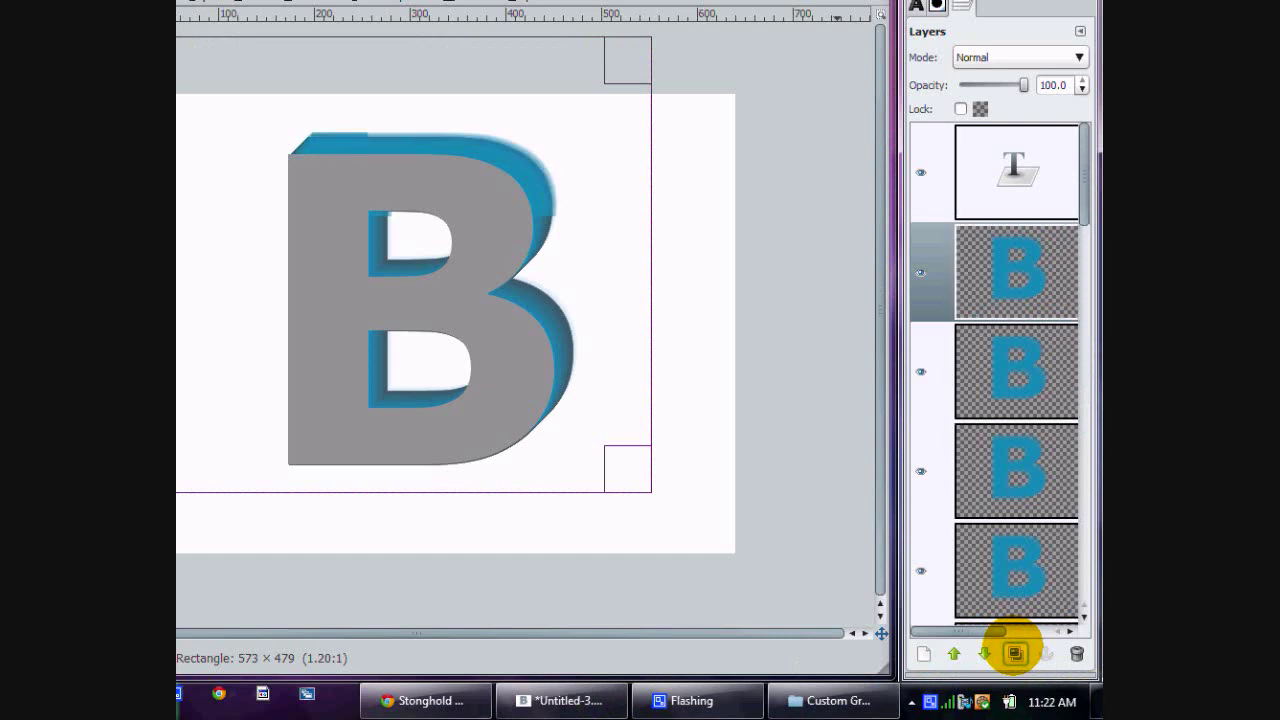
click(1015, 653)
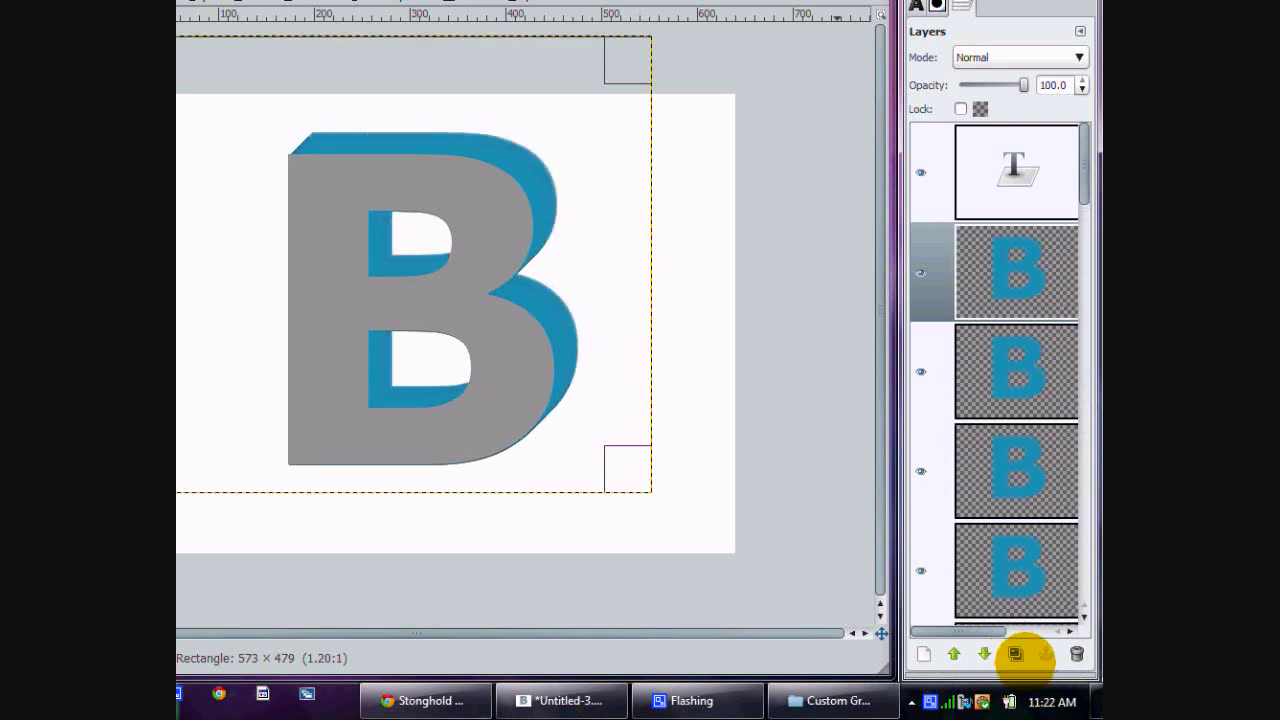
click(985, 653)
click(954, 653)
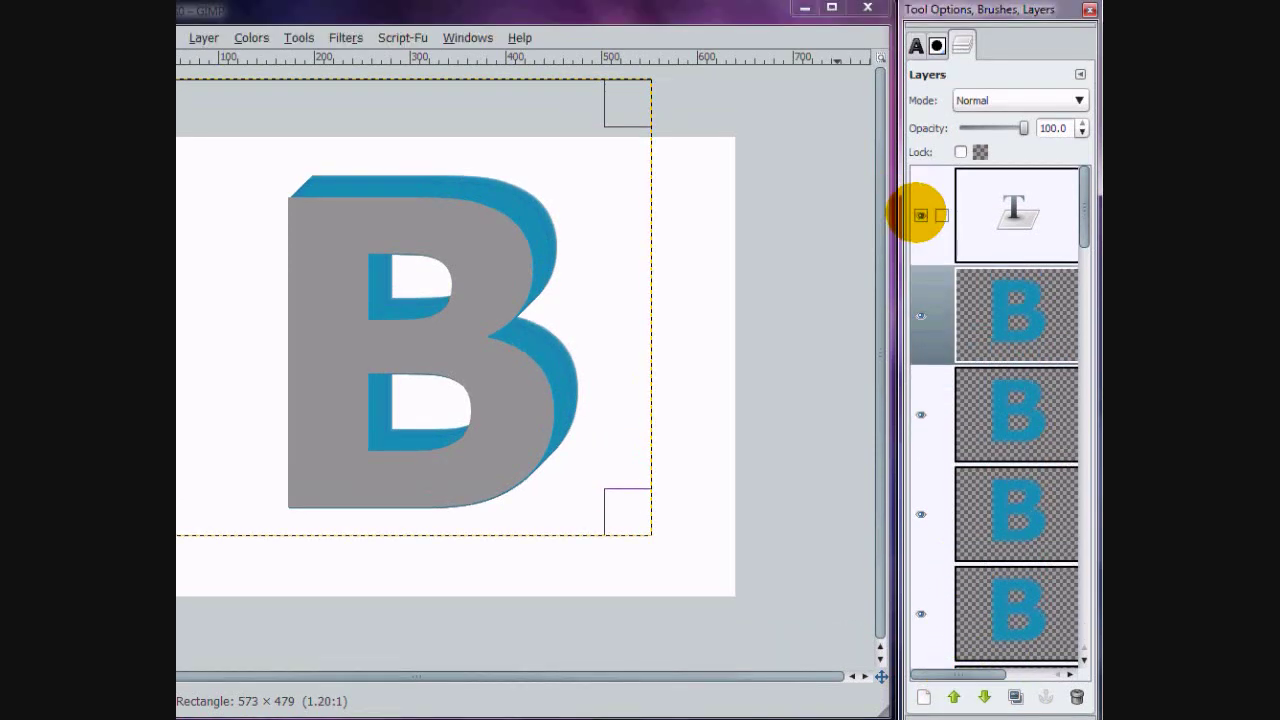
Hide text and background, add another blue copy, merge visible layers, then show the background.
click(920, 214)
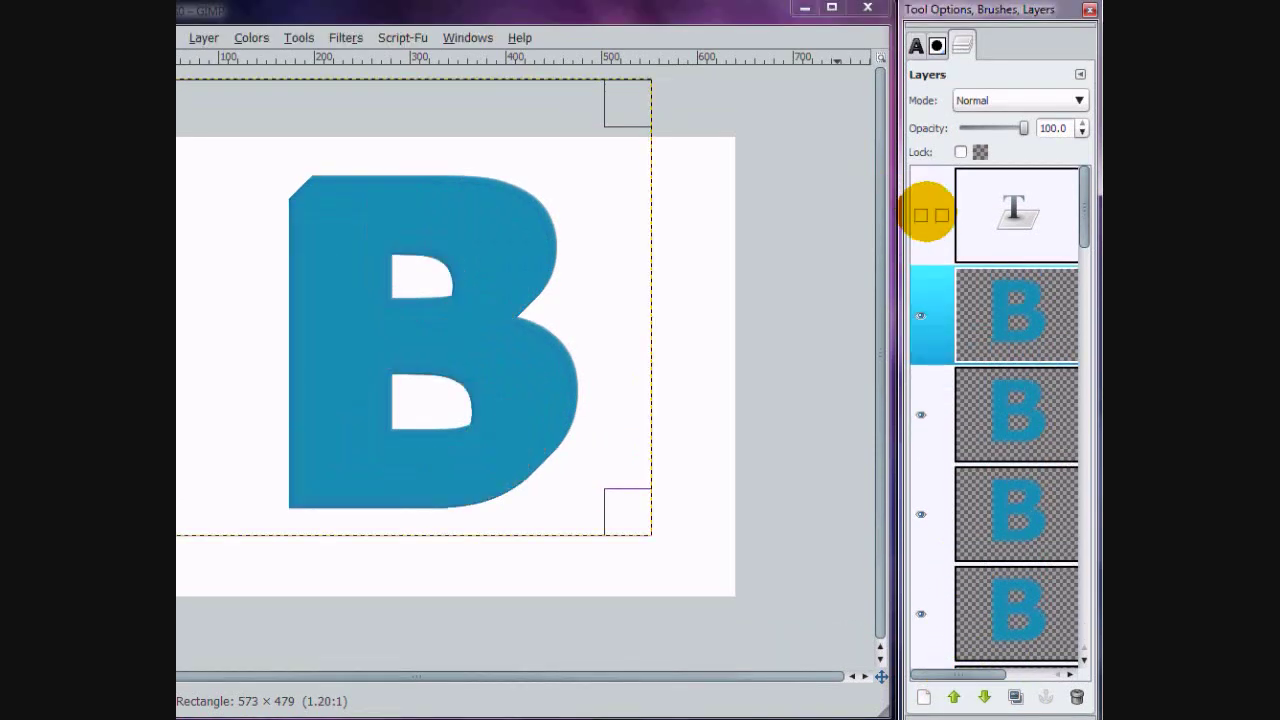
drag(1077, 240, 1074, 543)
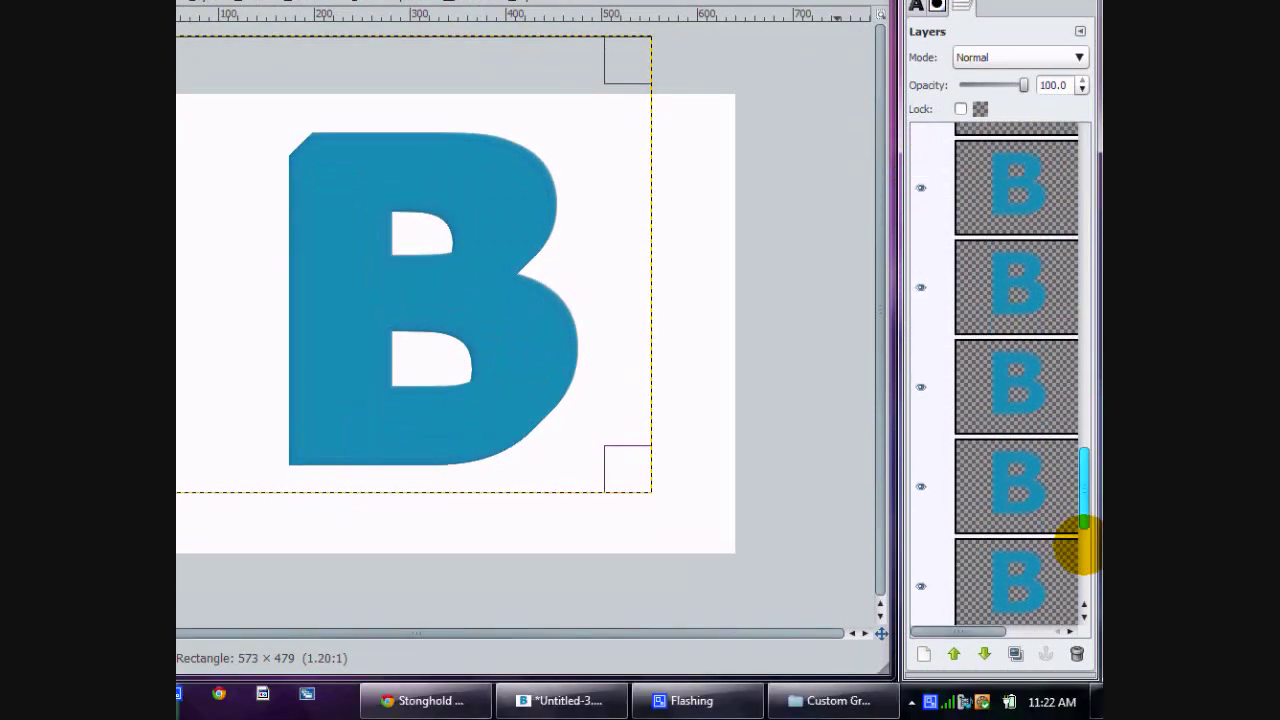
click(920, 477)
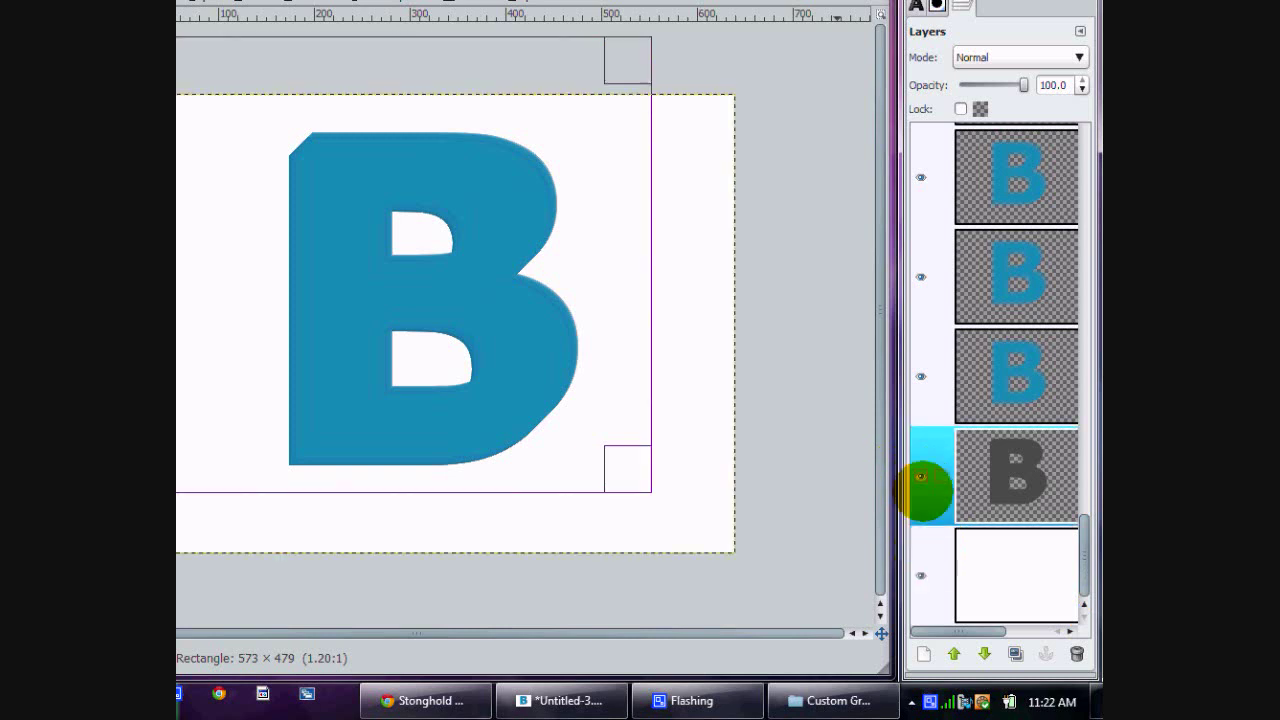
click(921, 575)
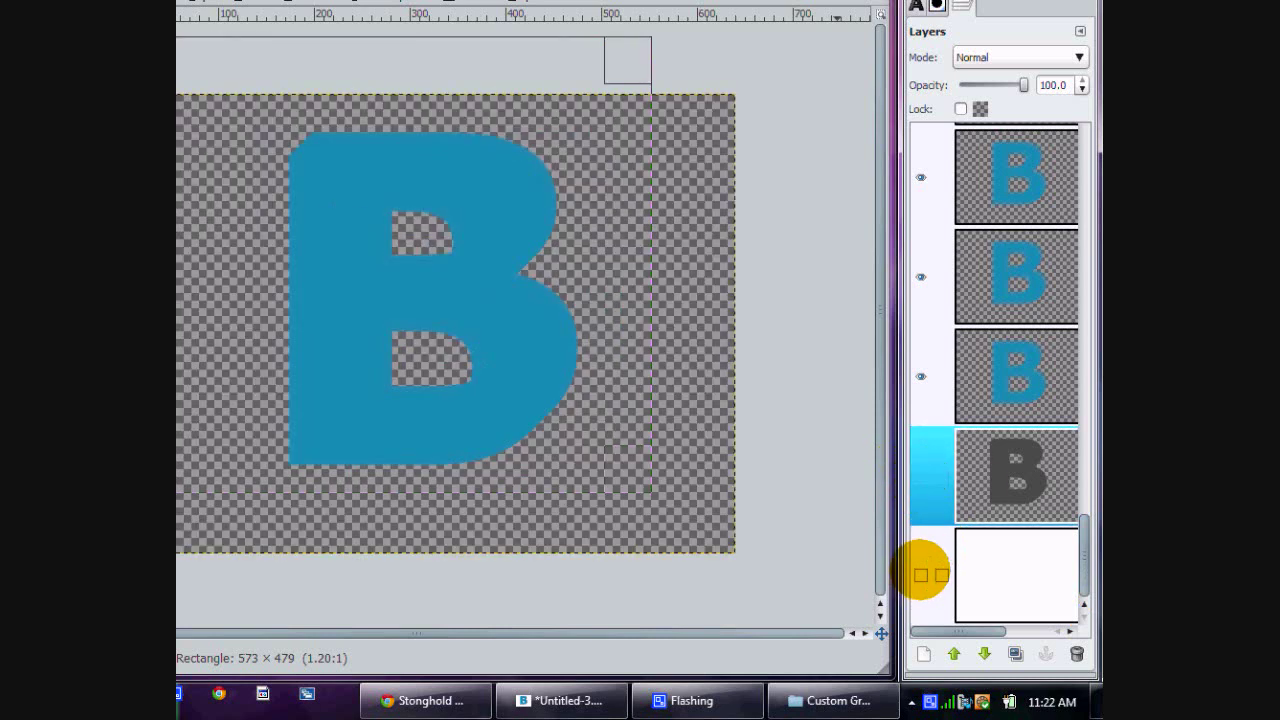
click(1015, 653)
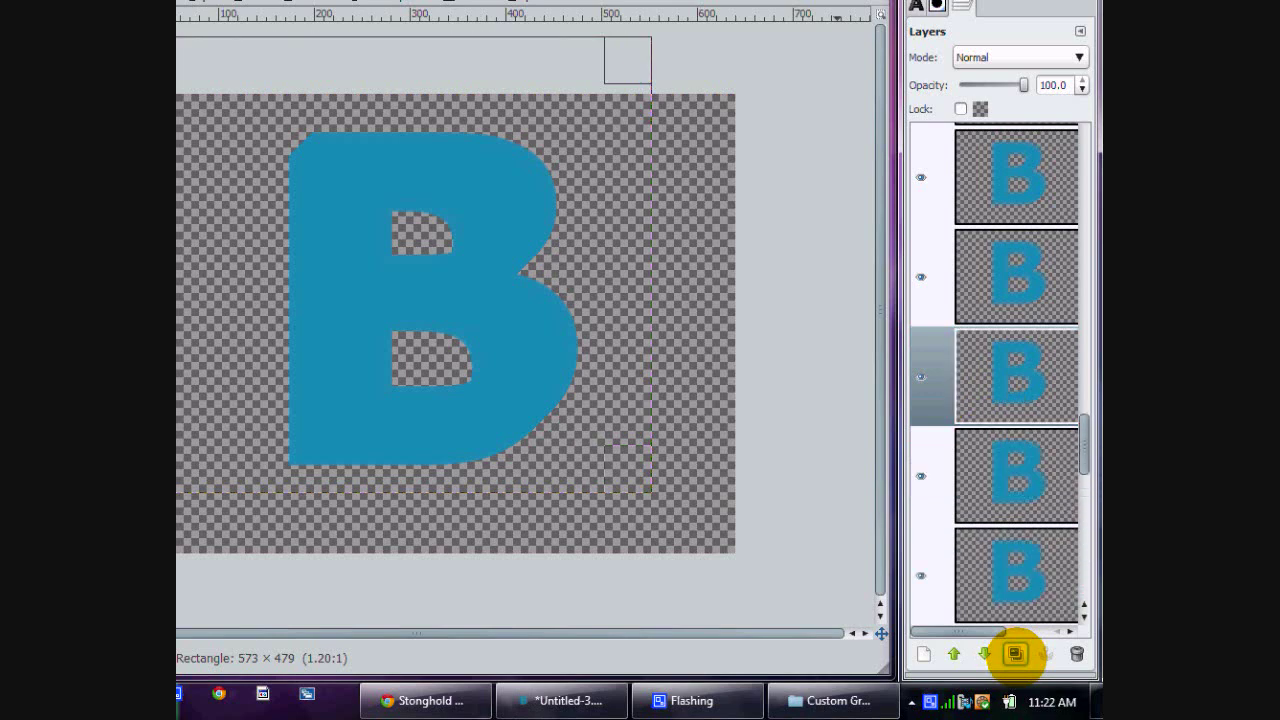
key(ctrl+m)
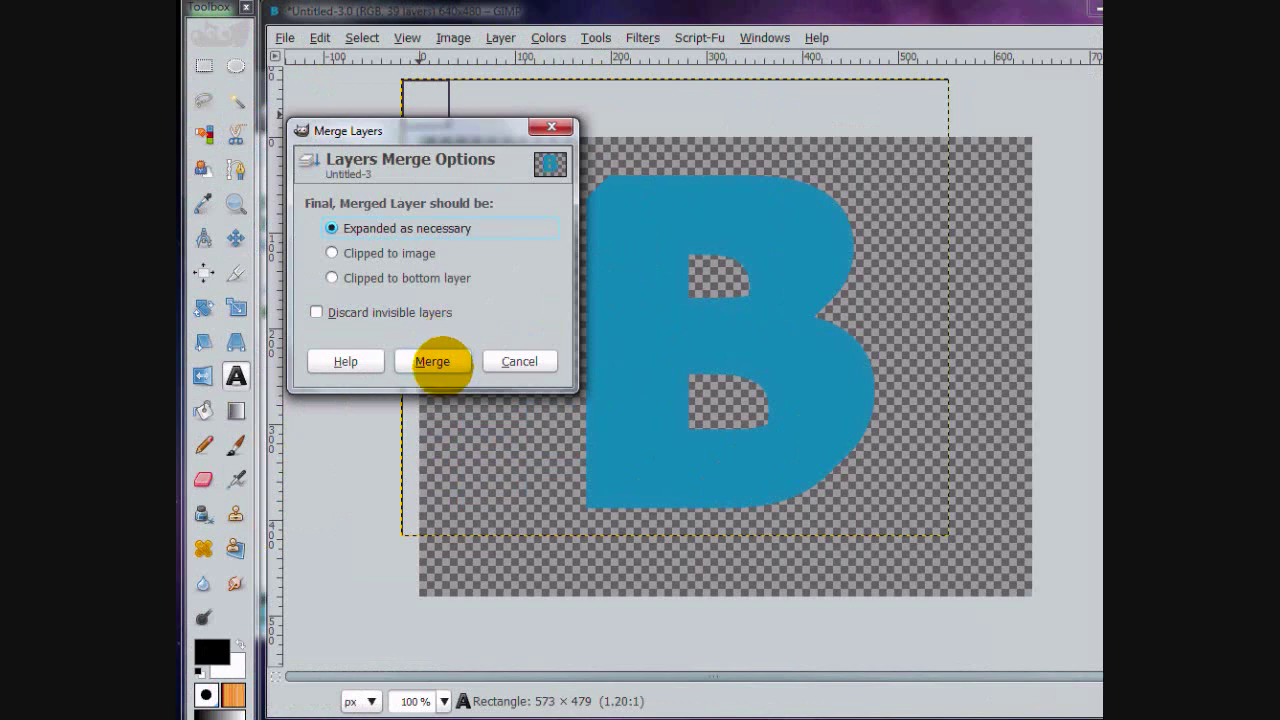
click(432, 361)
click(920, 514)
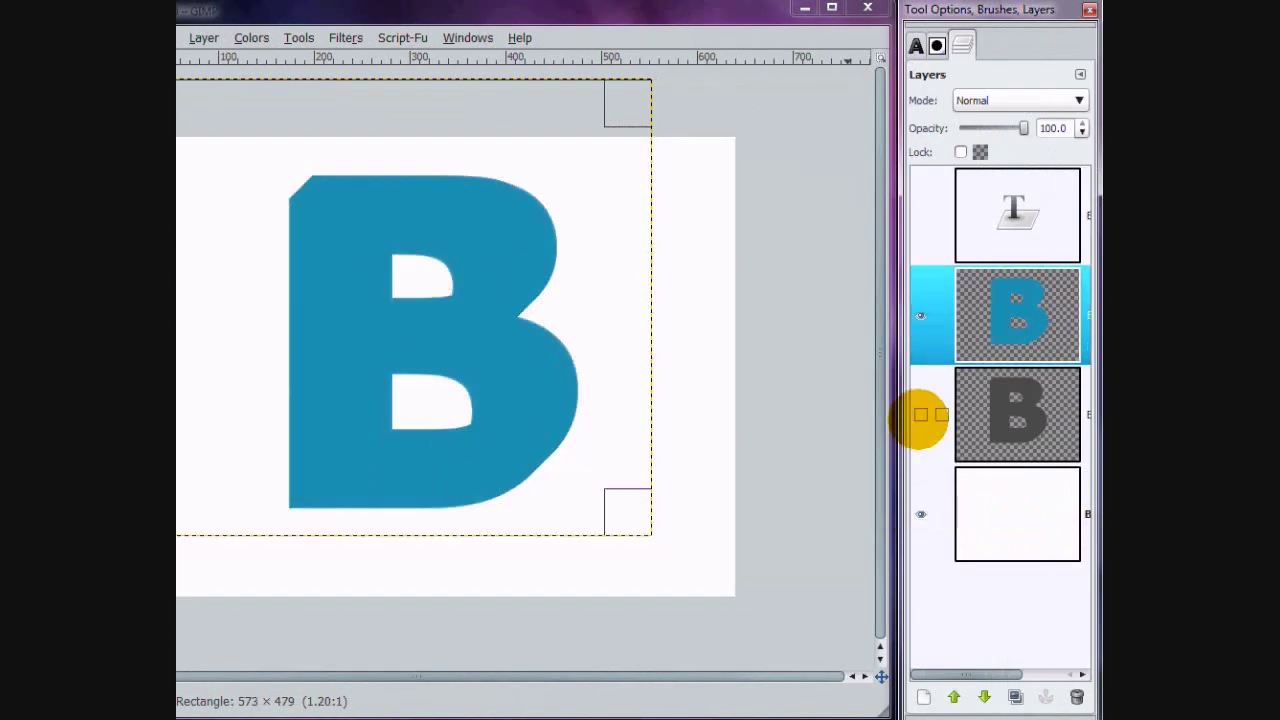
Lower the blue B layer beneath the dark grey B and duplicate the top grey text layer.
click(920, 214)
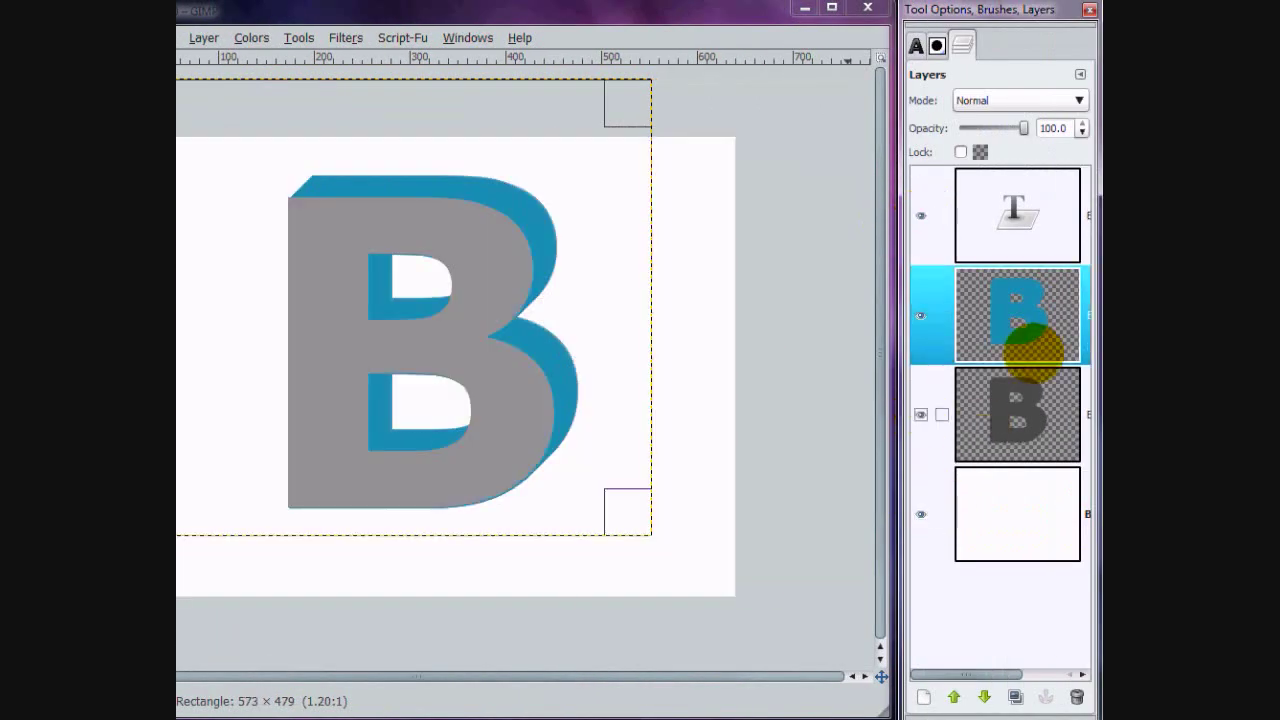
click(1016, 410)
click(1016, 314)
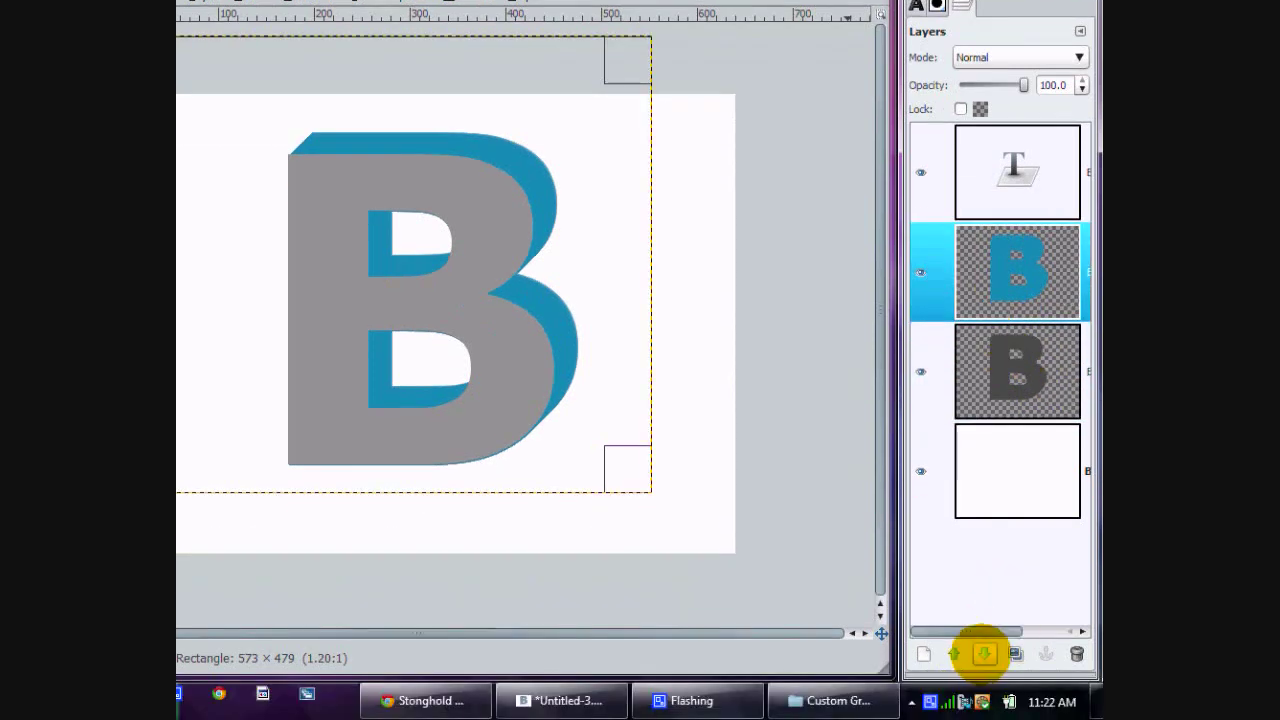
click(984, 696)
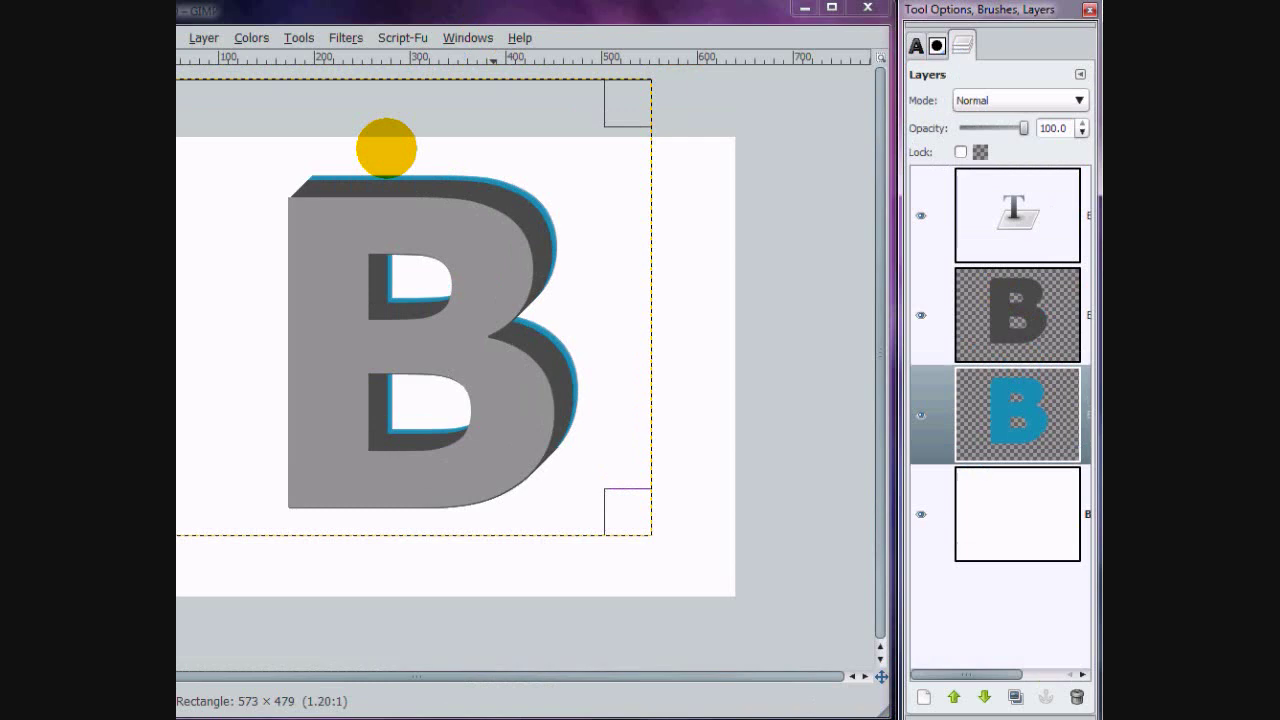
click(1010, 205)
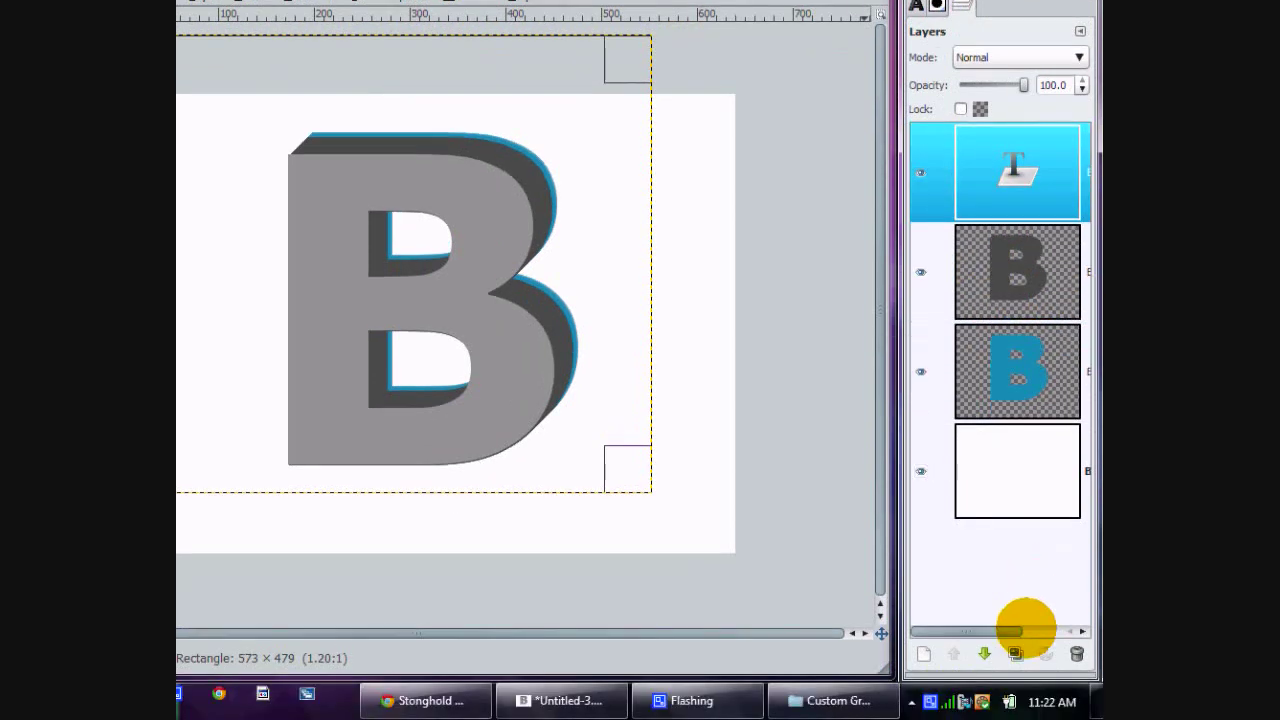
click(1015, 653)
Select the lower B text layer and change its text colour to dark grey 4b4b4b.
click(1014, 232)
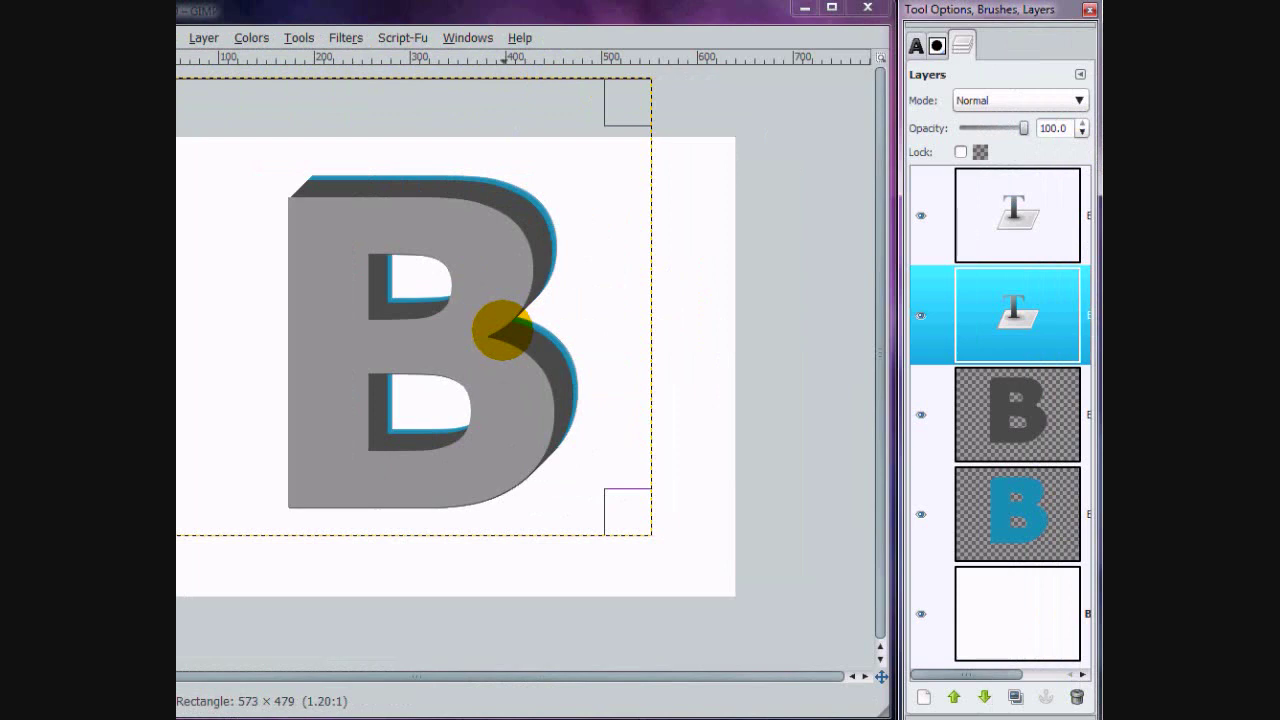
click(637, 330)
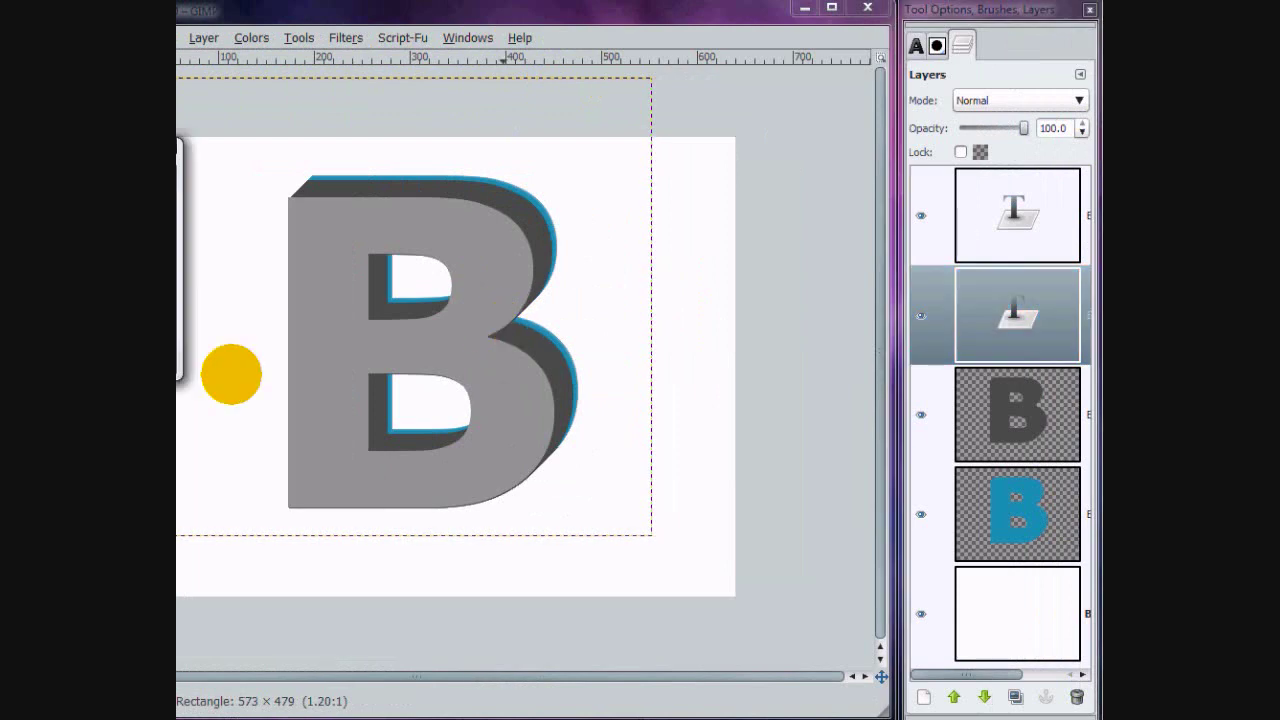
click(378, 347)
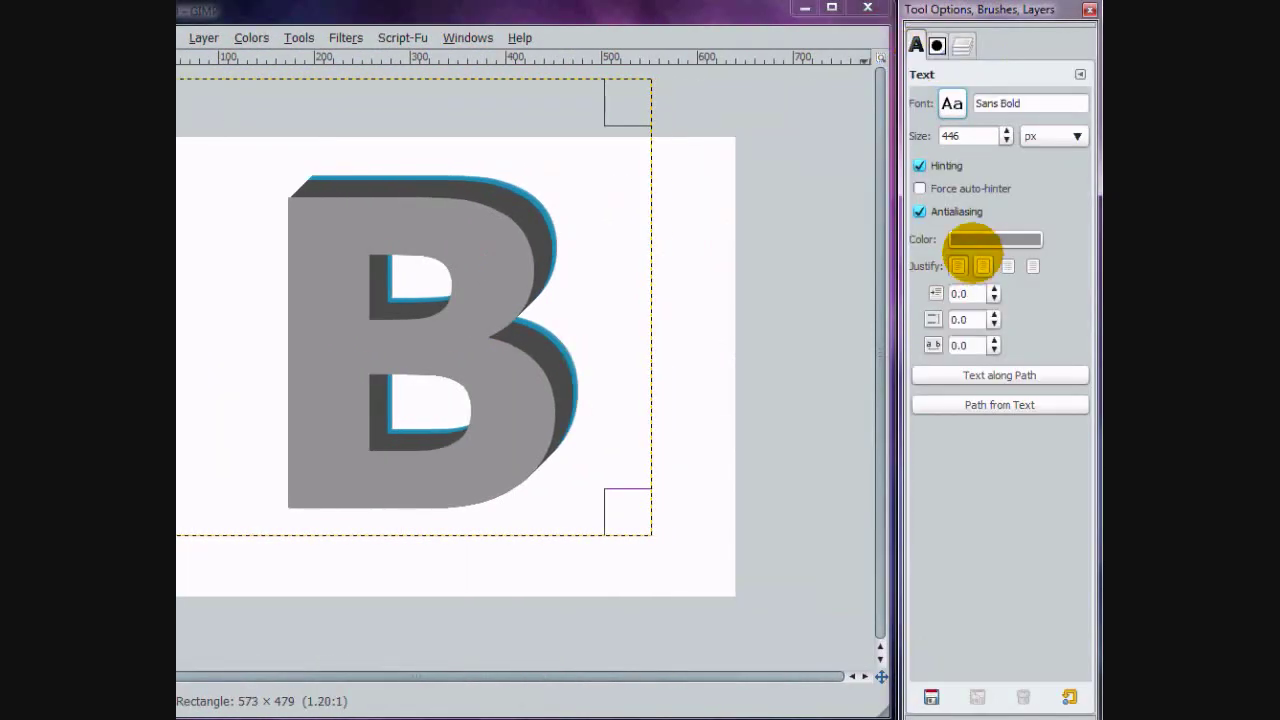
click(968, 239)
click(475, 259)
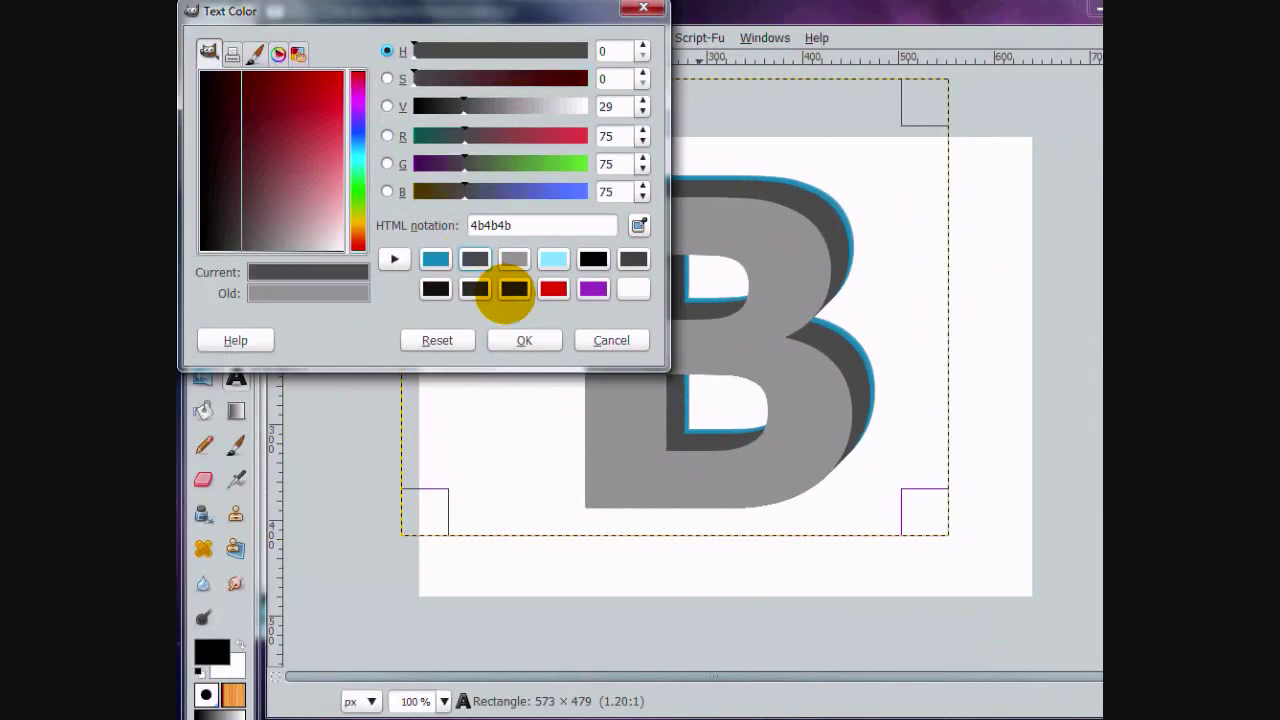
click(524, 335)
click(960, 40)
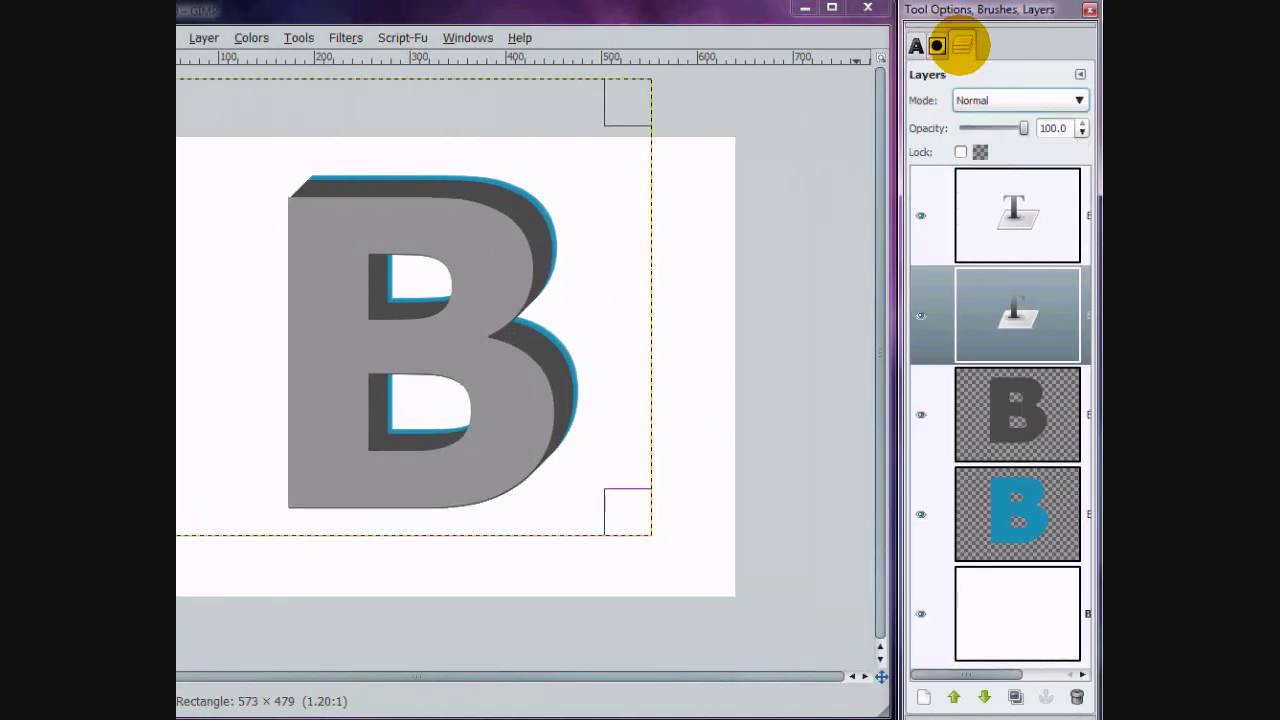
mouse_move(1020, 178)
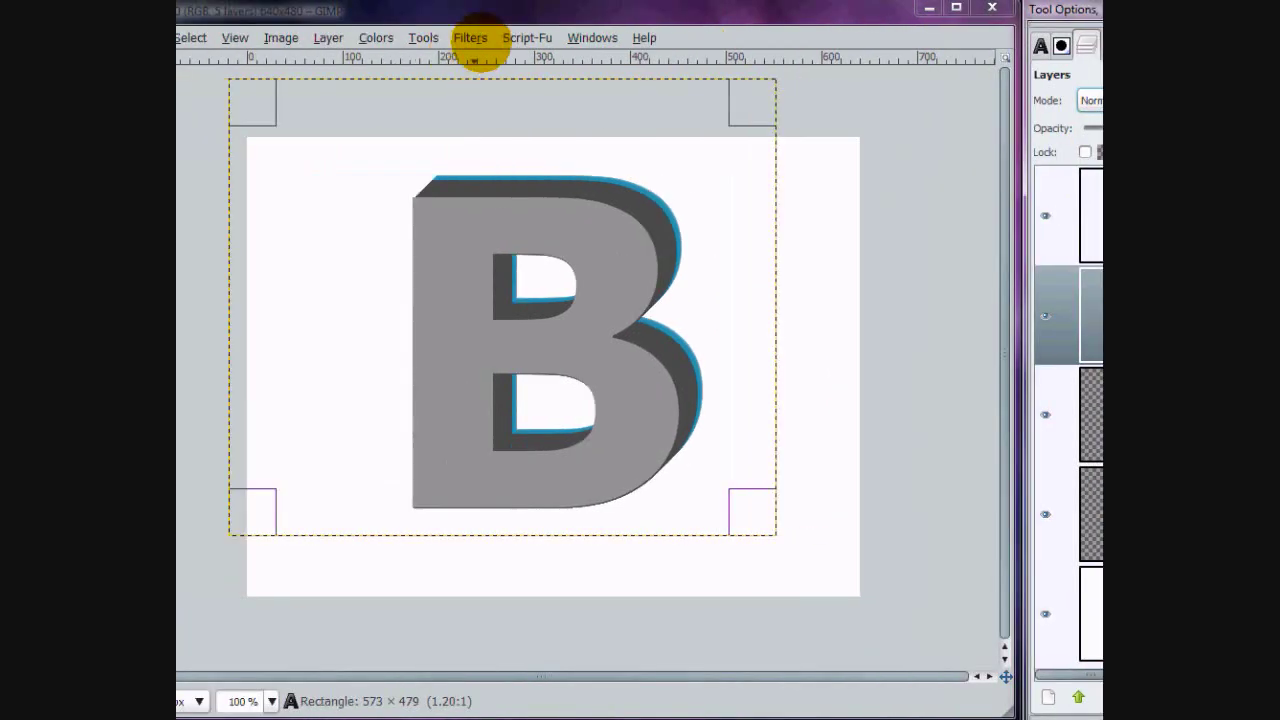
Reapply Motion Blur to the dark B copy: linear, length 30, angle 135.
click(474, 37)
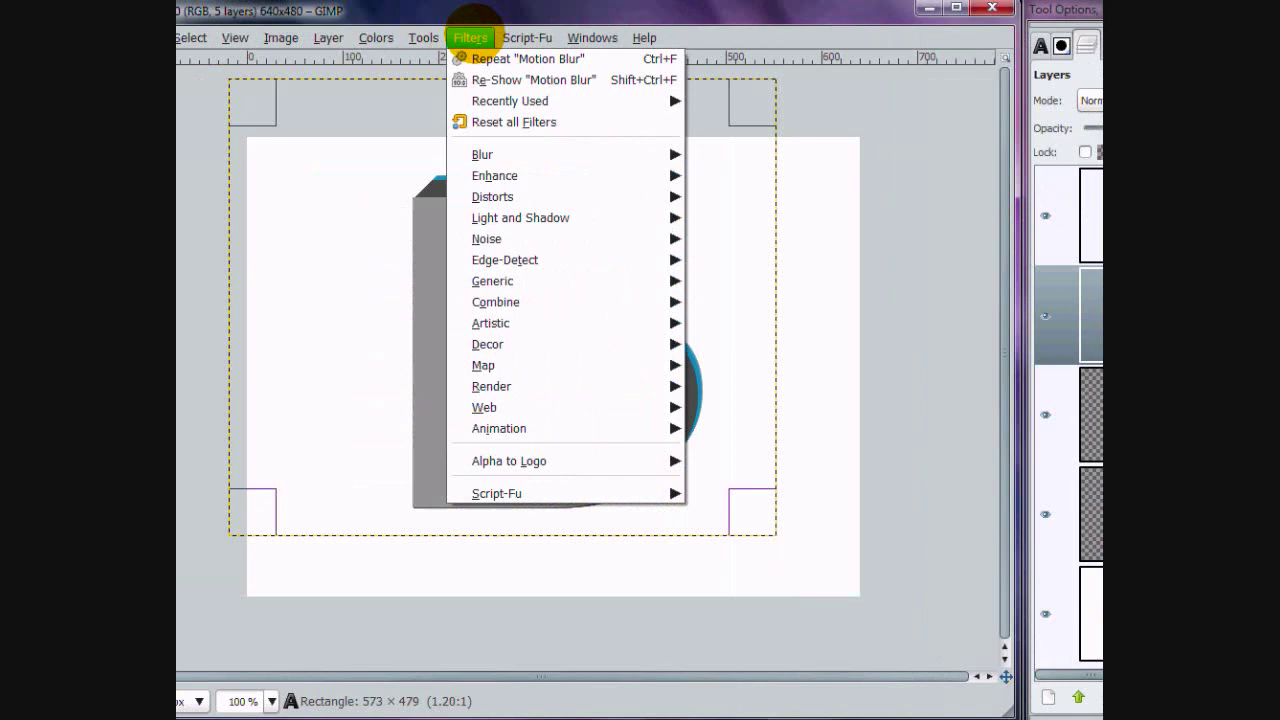
click(520, 80)
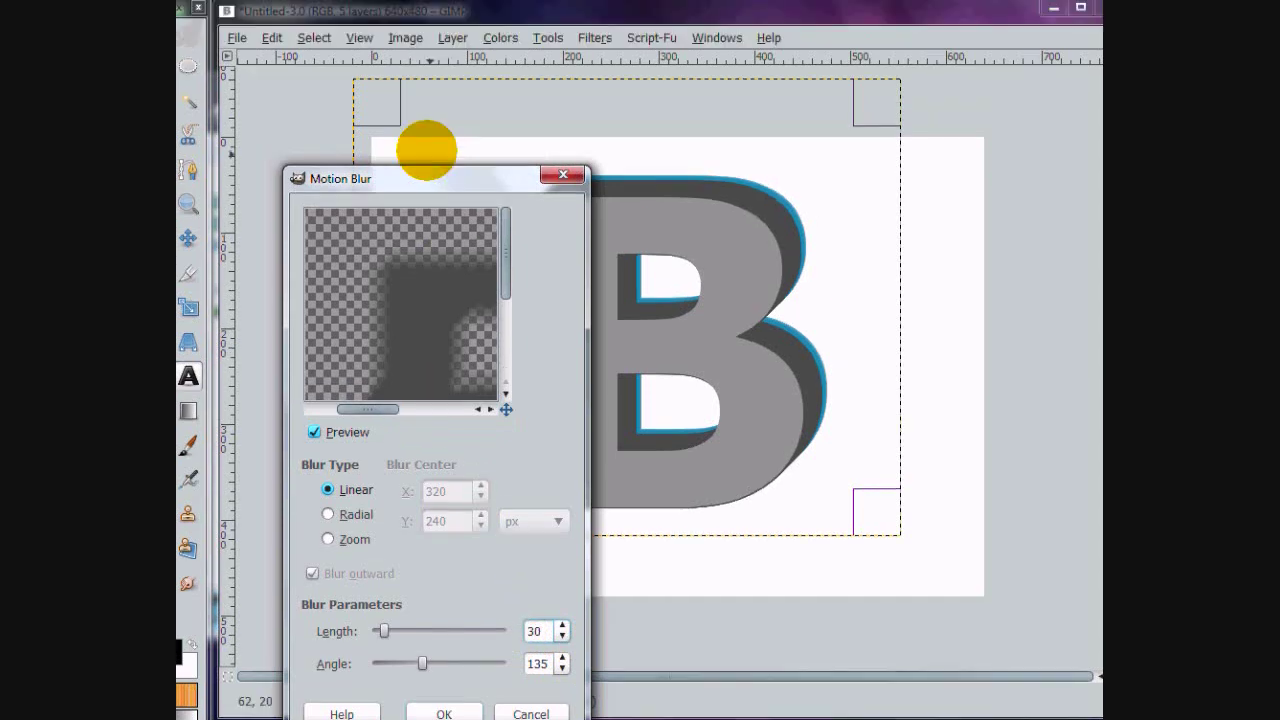
drag(417, 168, 410, 126)
click(437, 630)
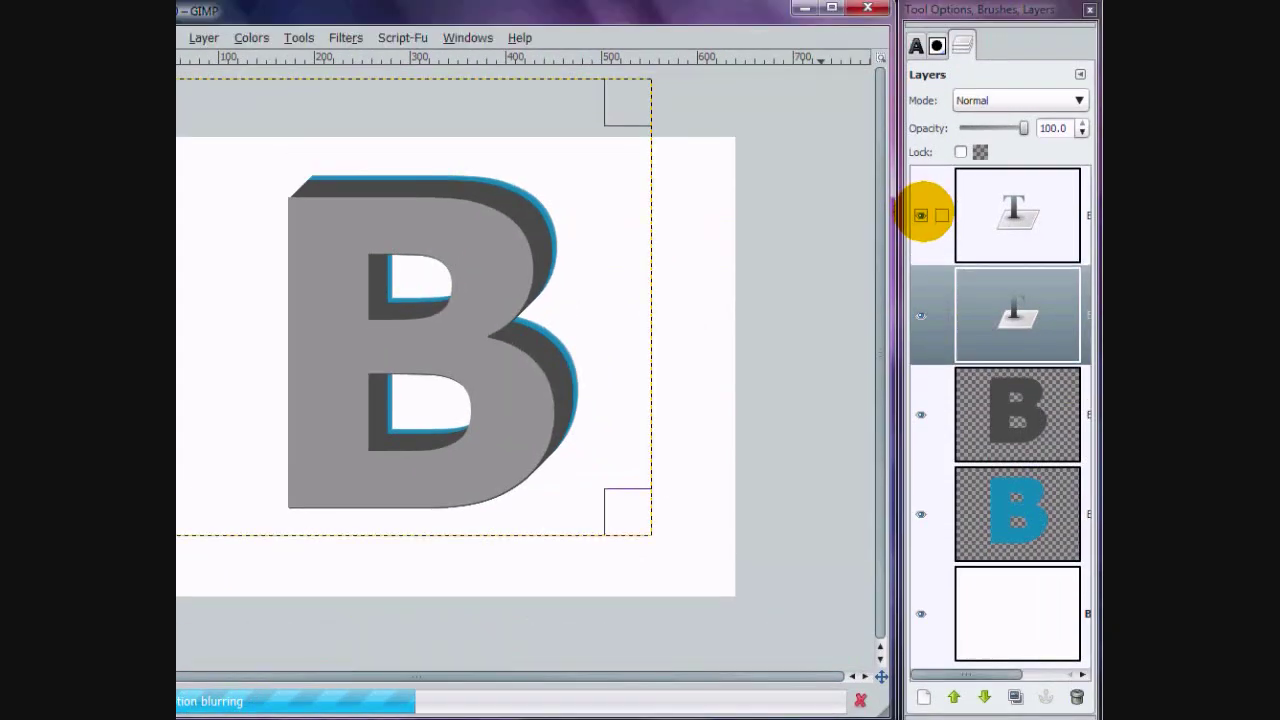
Hide the grey front B, dark B, blue B and white background layers.
click(921, 215)
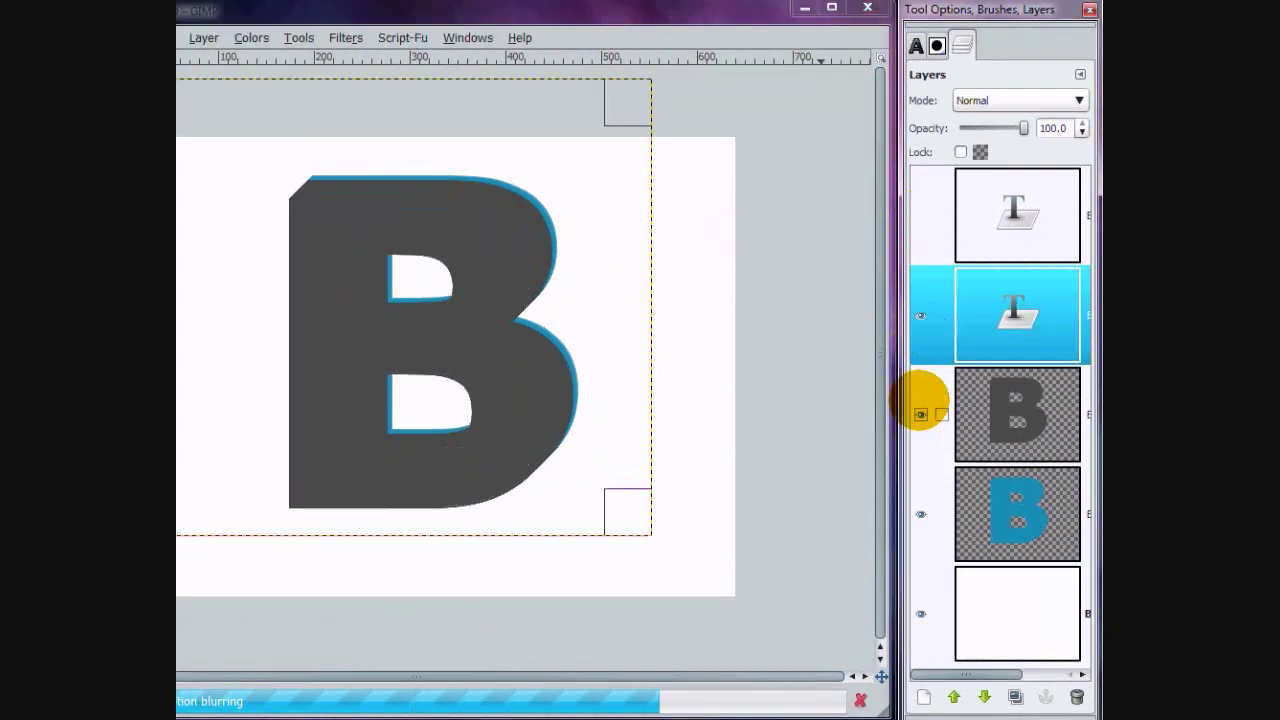
click(921, 410)
click(921, 468)
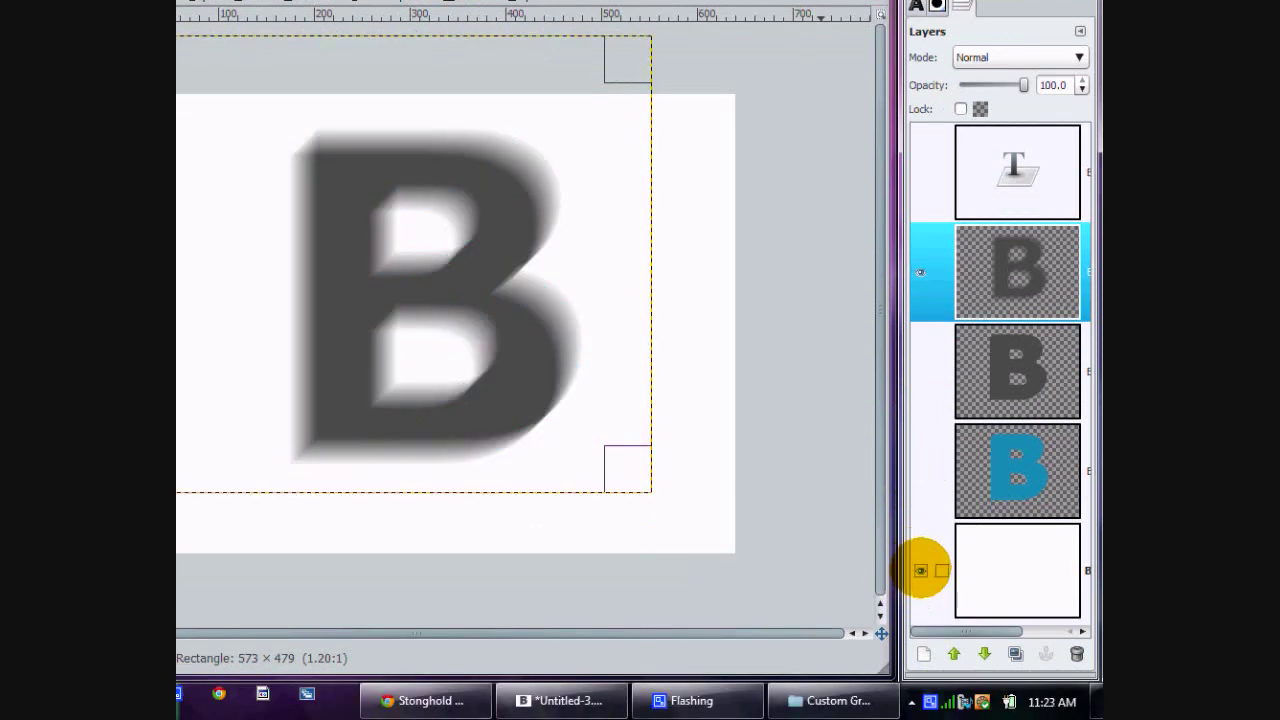
click(921, 570)
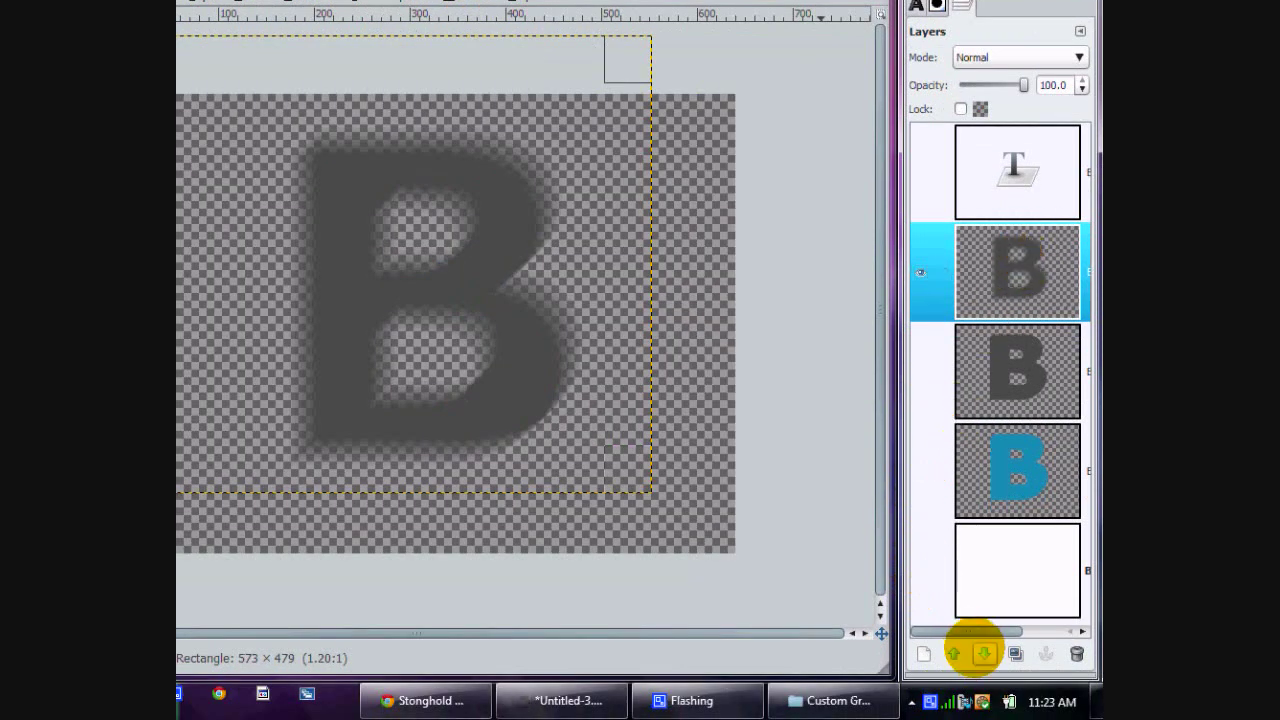
Lower the blurred shadow above the background, duplicate it, and merge the visible copies.
click(985, 654)
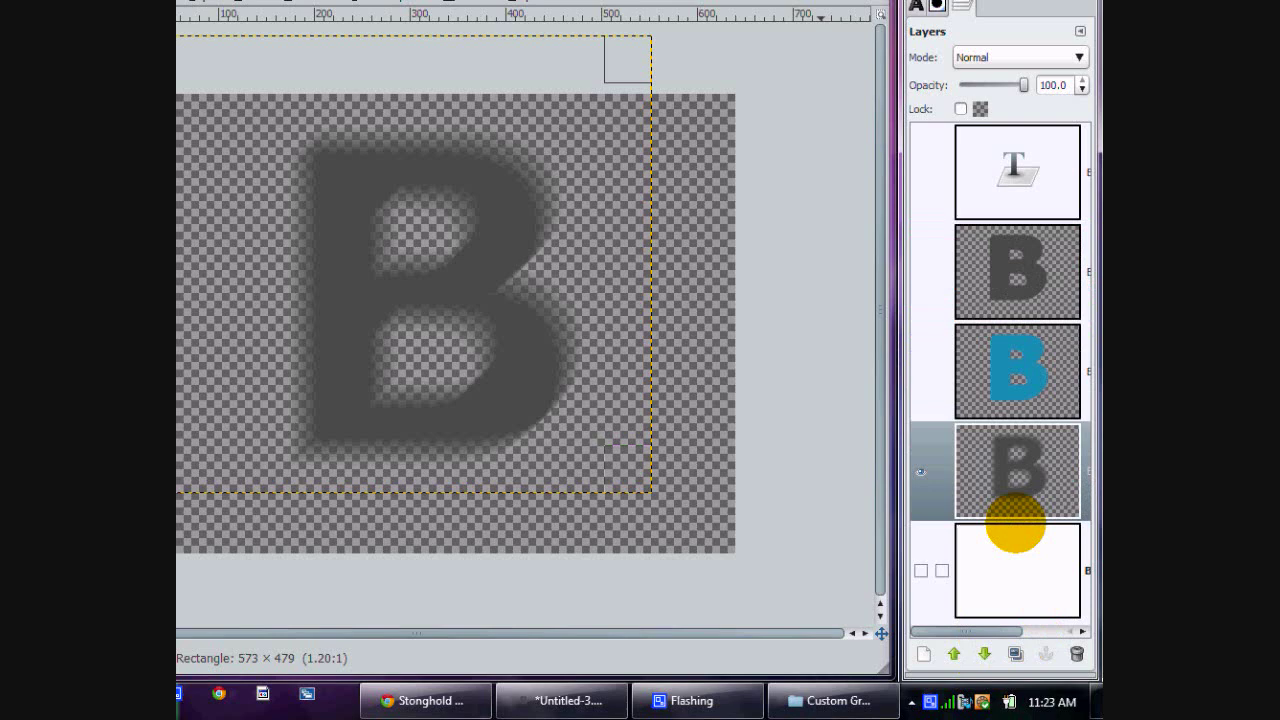
click(1015, 654)
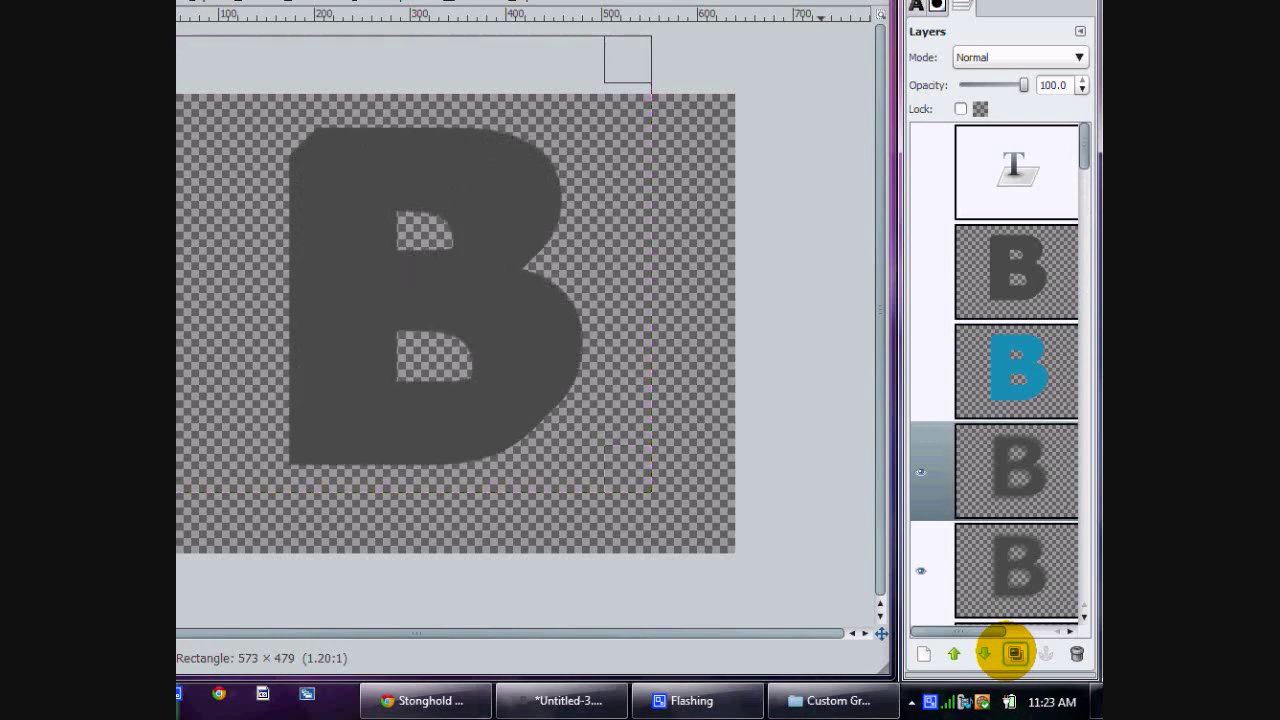
mouse_move(1017, 371)
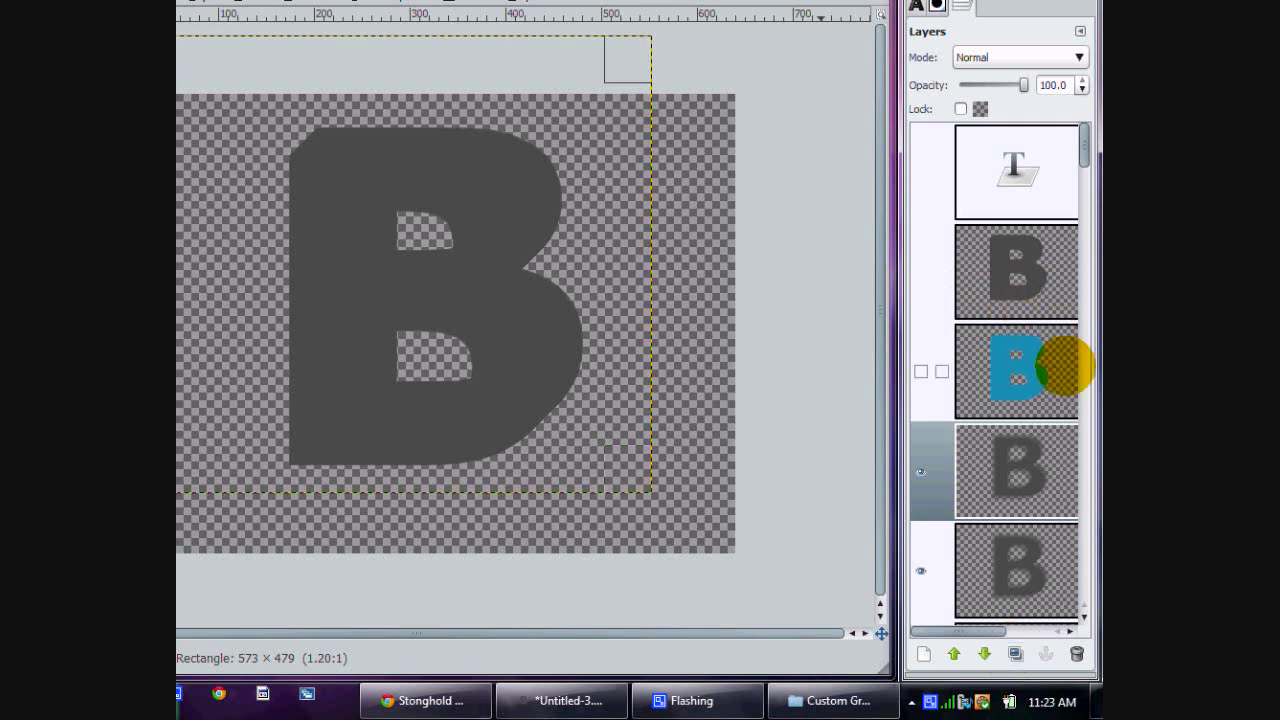
key(ctrl+m)
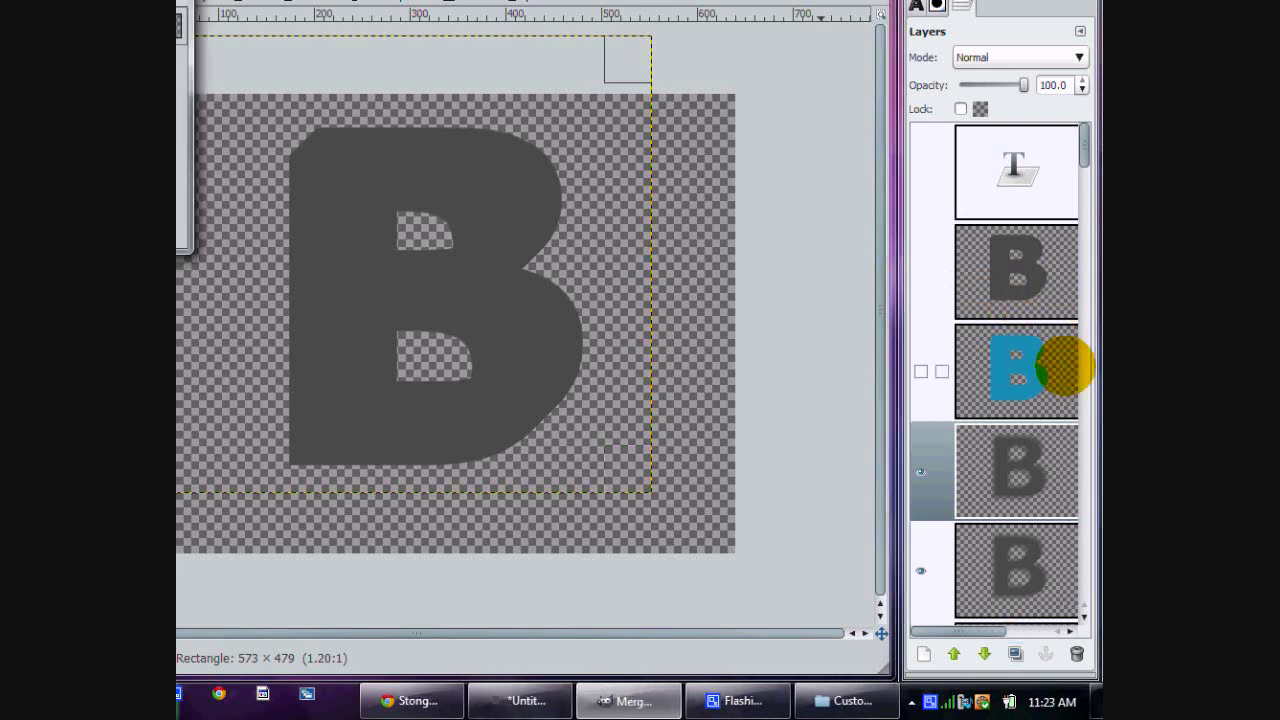
key(Return)
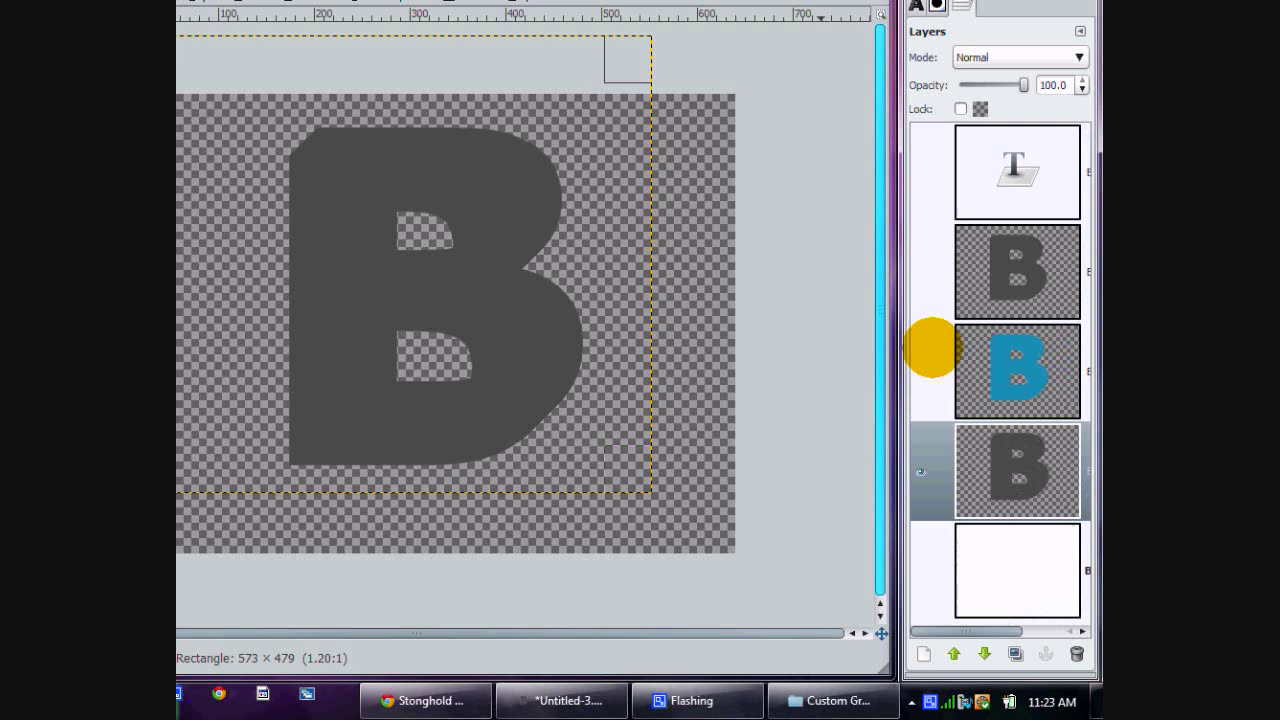
Make the white background, blue B, dark B and grey front B layers visible again.
click(921, 570)
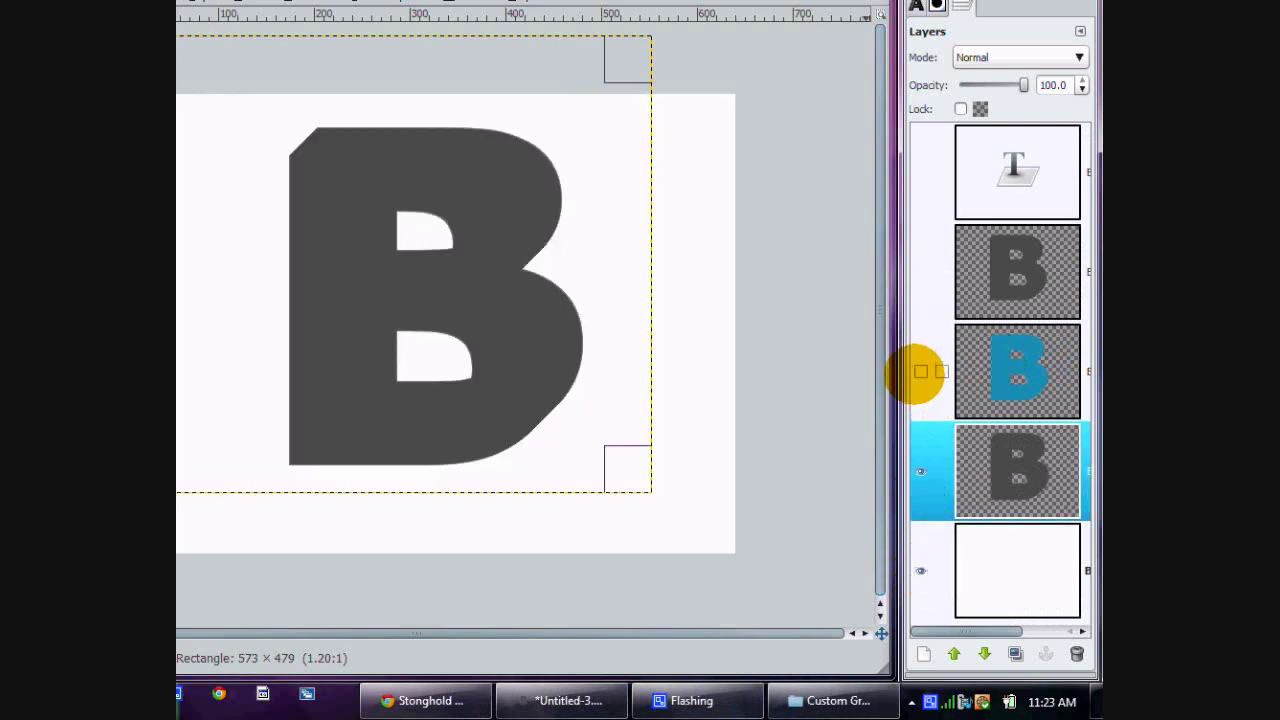
click(921, 372)
click(920, 271)
click(920, 215)
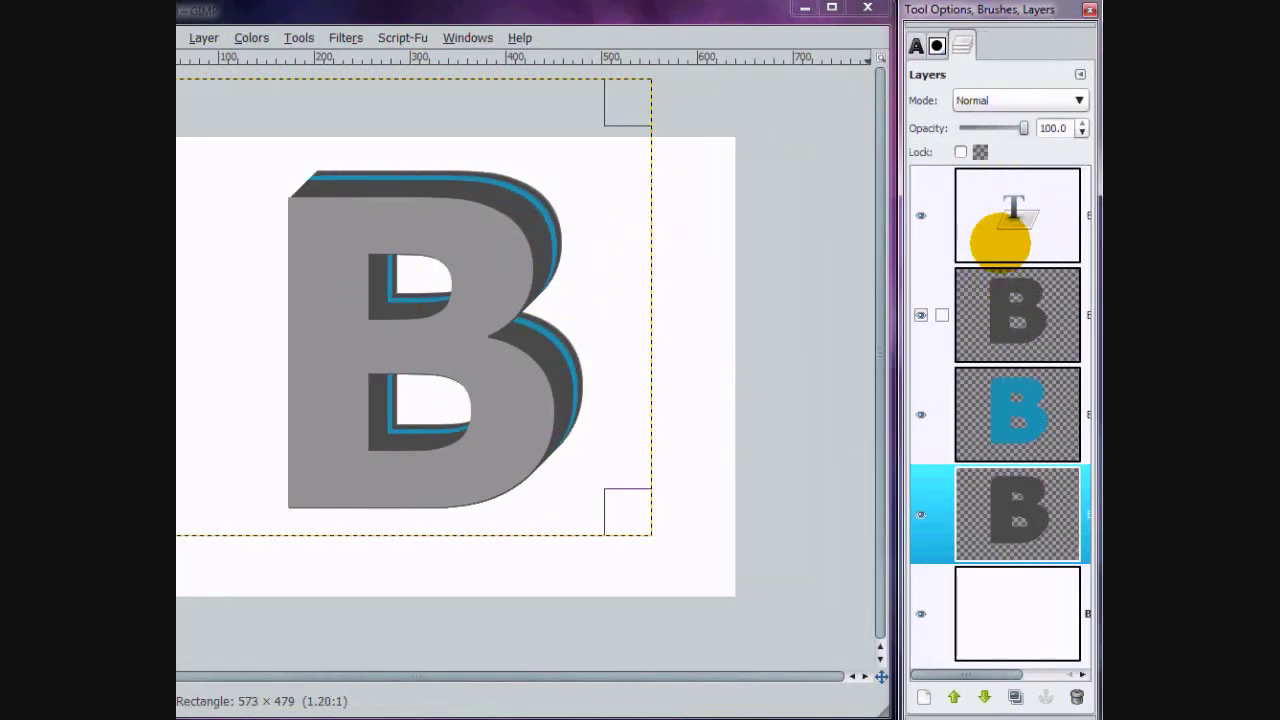
Apply Layer to Image Size to the grey front B layer and lock its alpha channel.
click(1000, 235)
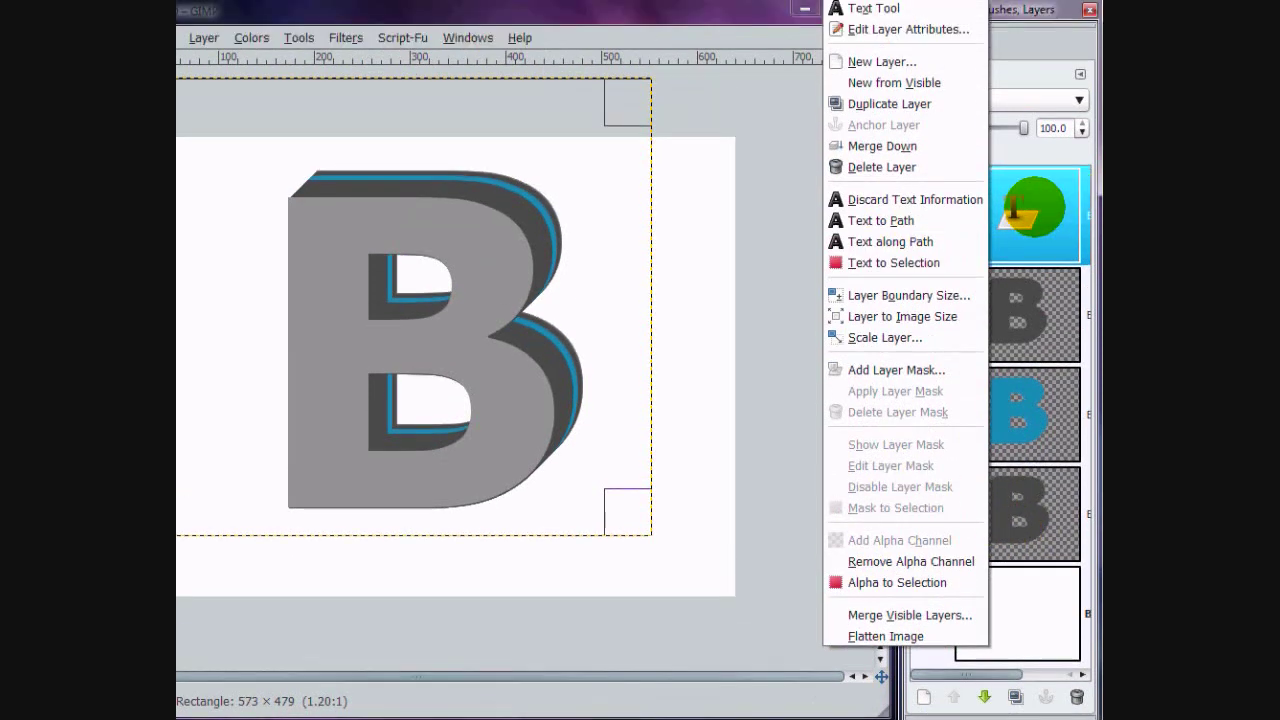
key(Escape)
click(452, 37)
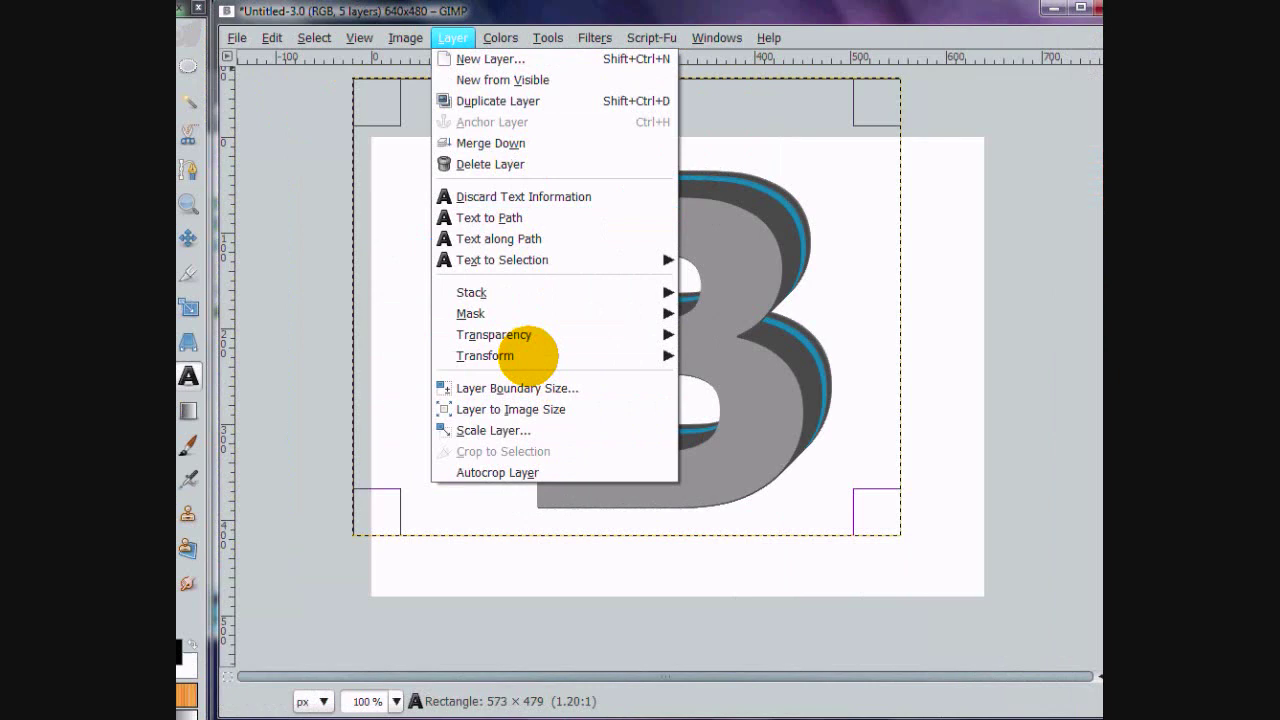
click(540, 409)
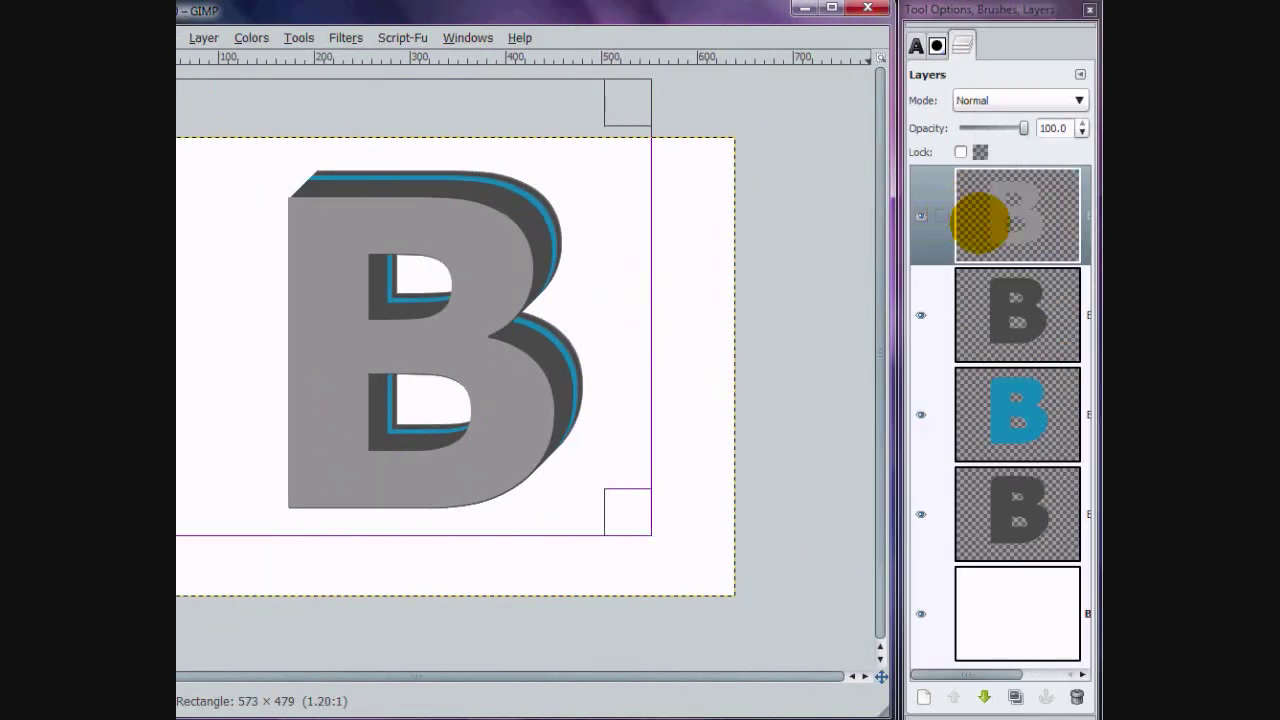
click(960, 151)
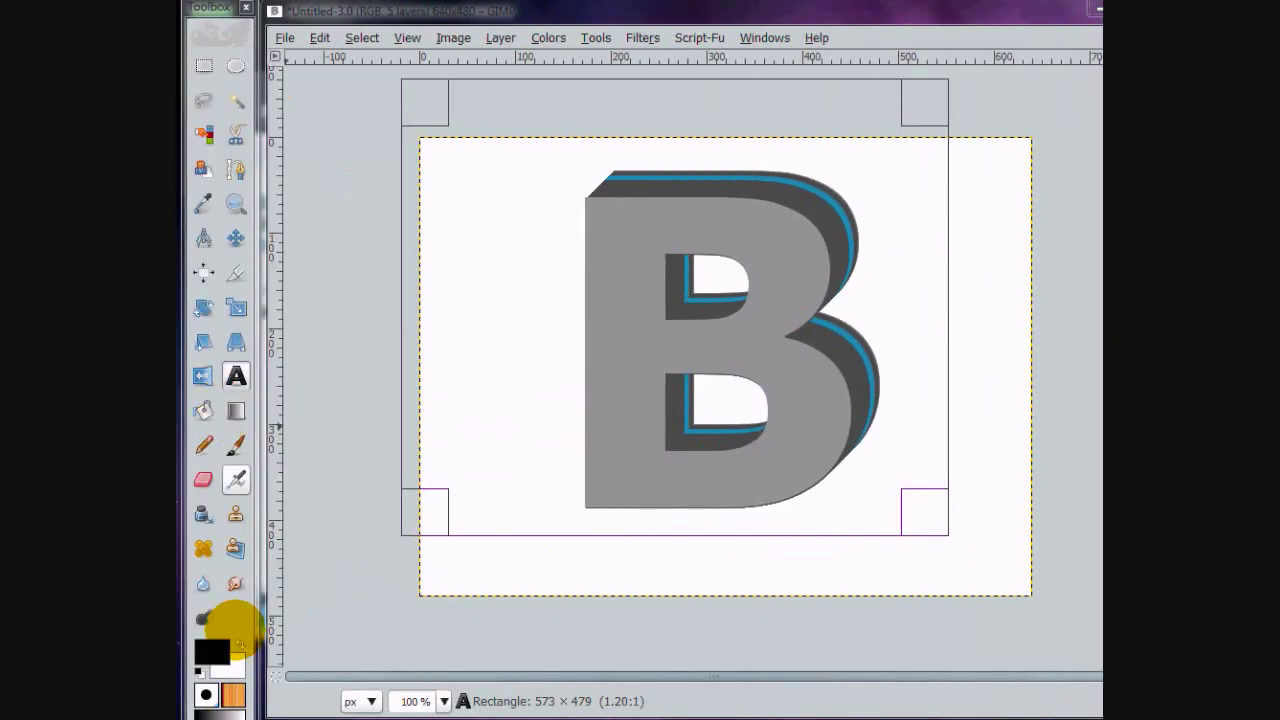
Set the foreground colour to dark grey 4b4b4b.
click(212, 608)
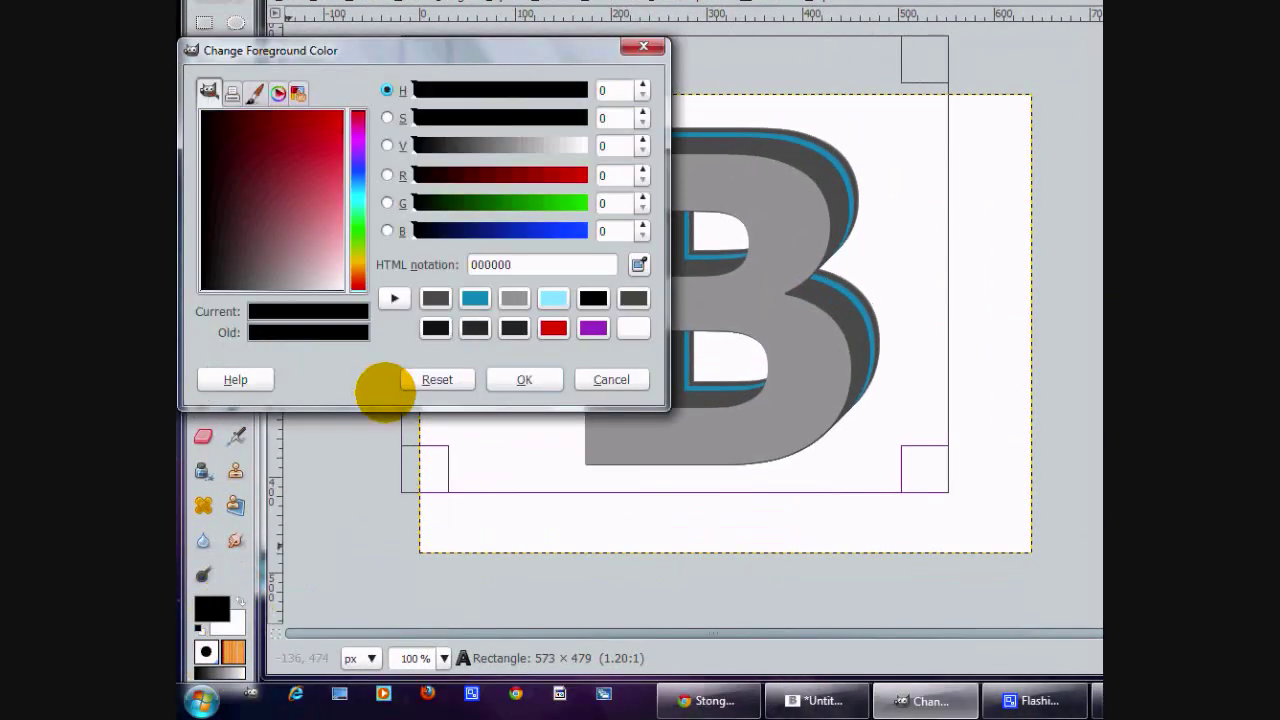
click(514, 298)
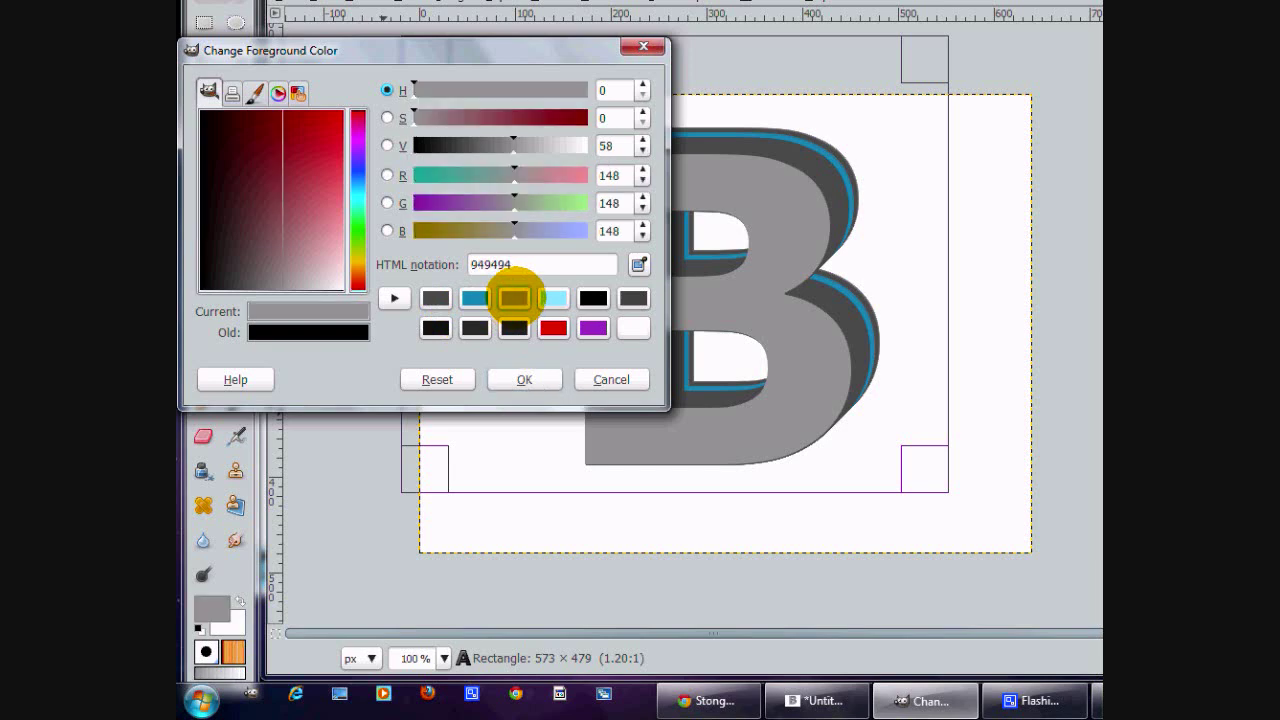
click(435, 298)
click(524, 379)
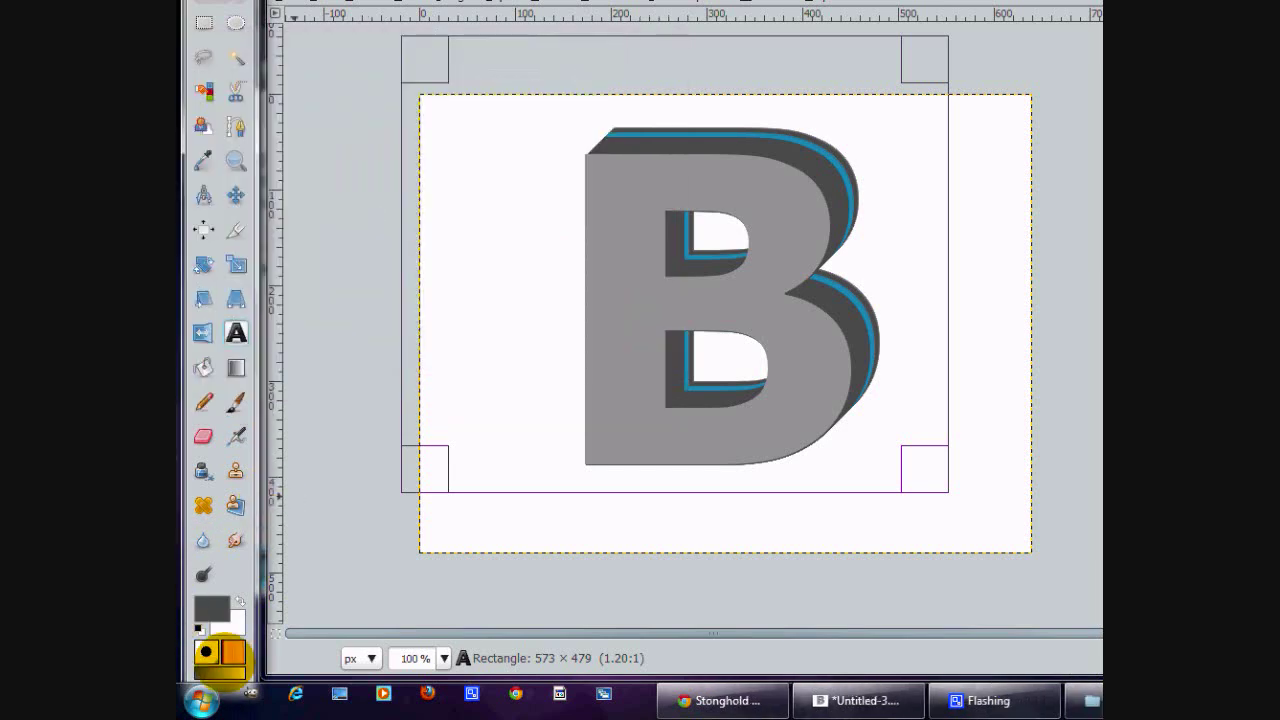
Make FG to Transparent the active gradient.
click(232, 670)
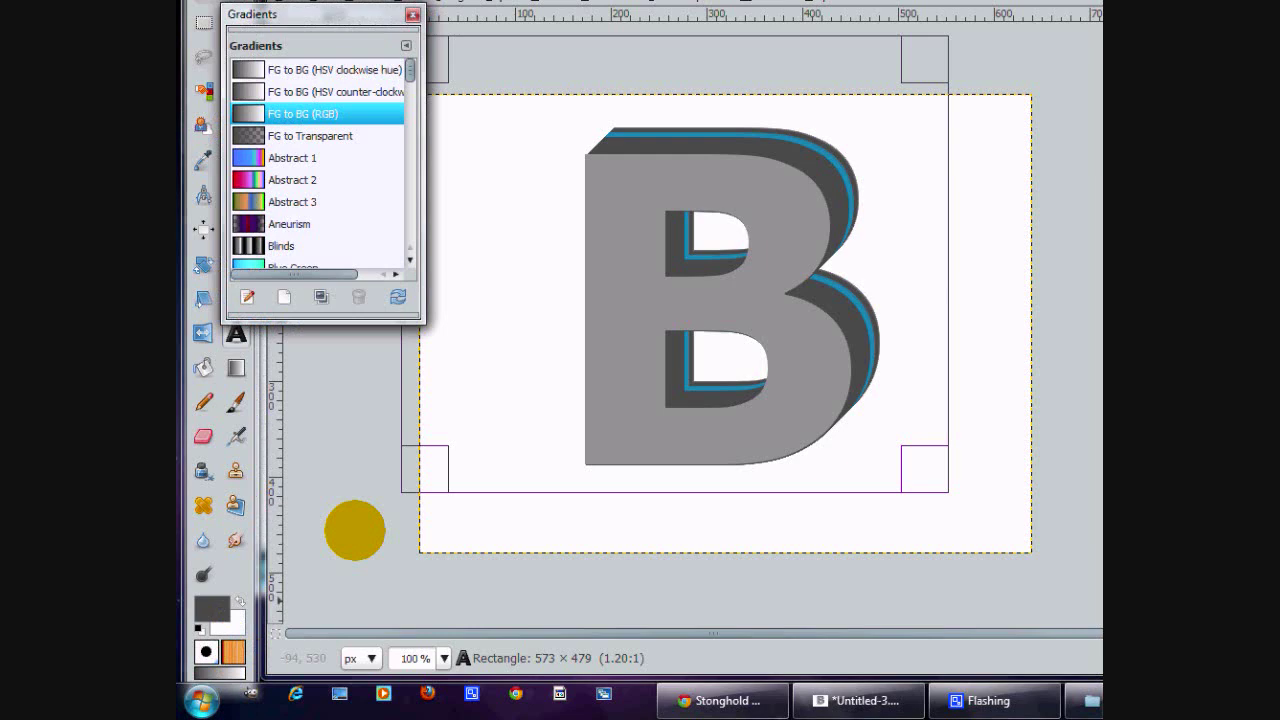
click(300, 178)
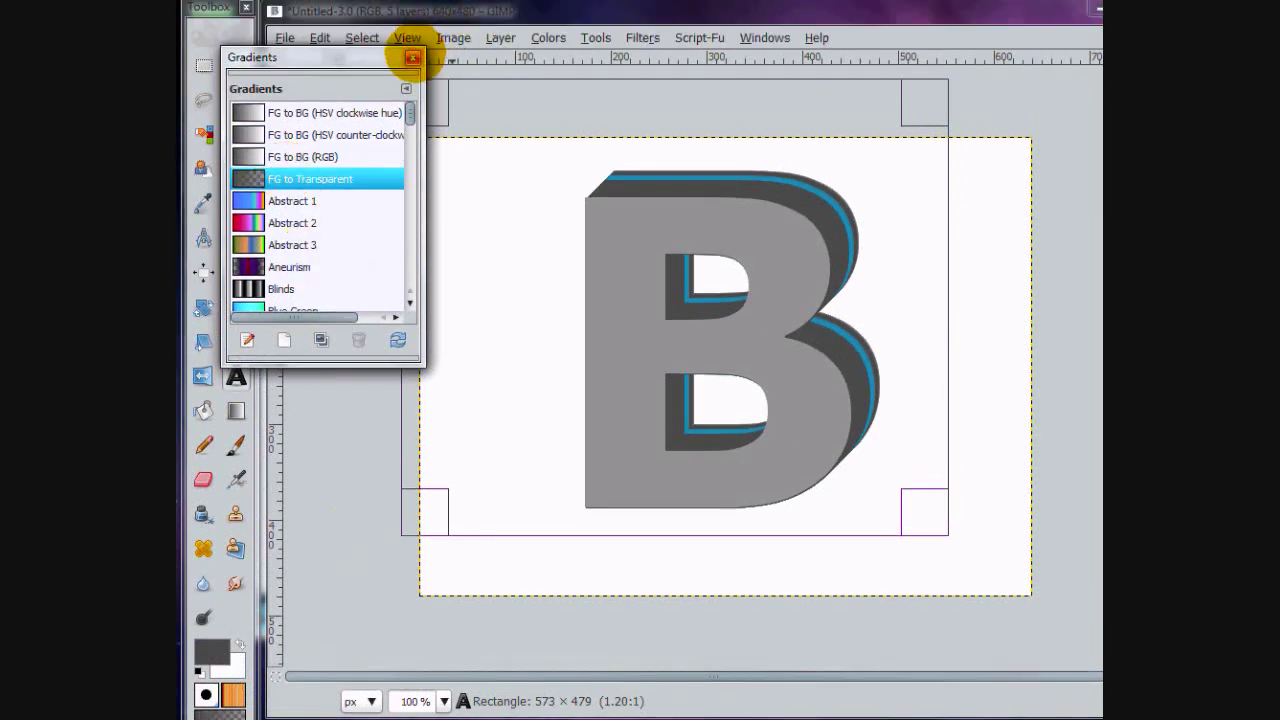
click(412, 58)
Select the grey front B layer and switch to the Blend tool.
click(931, 651)
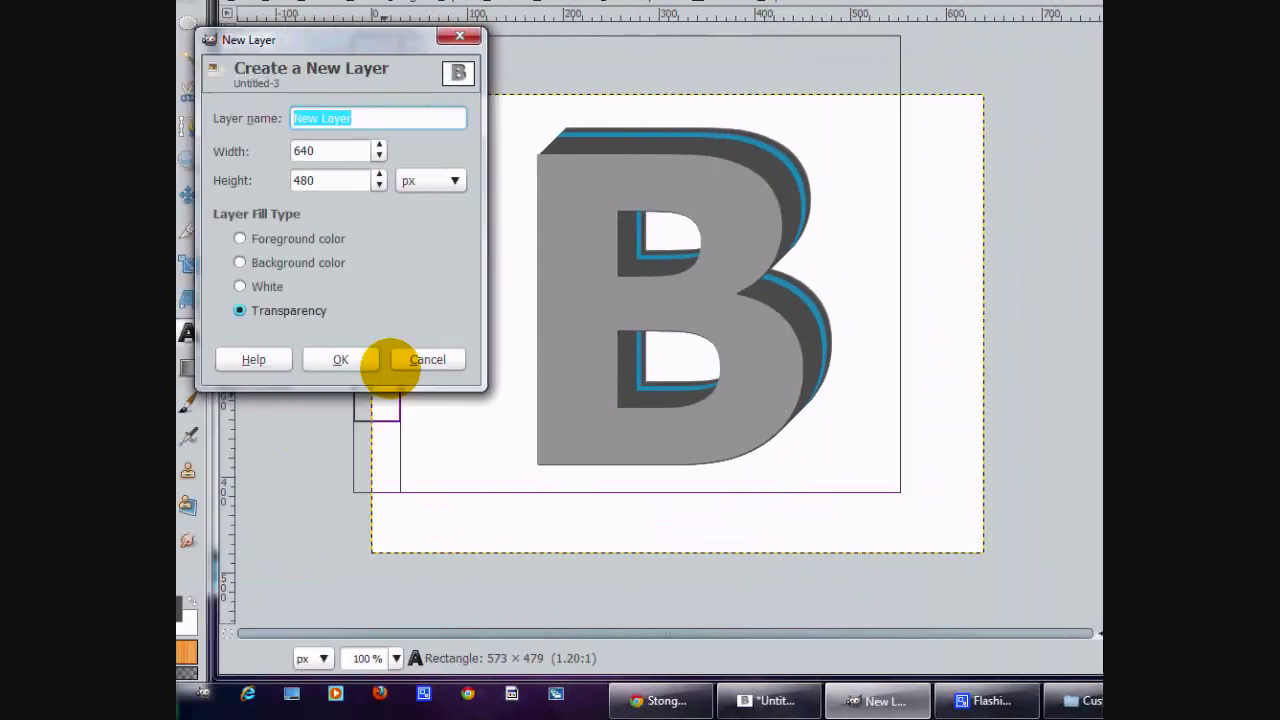
click(350, 359)
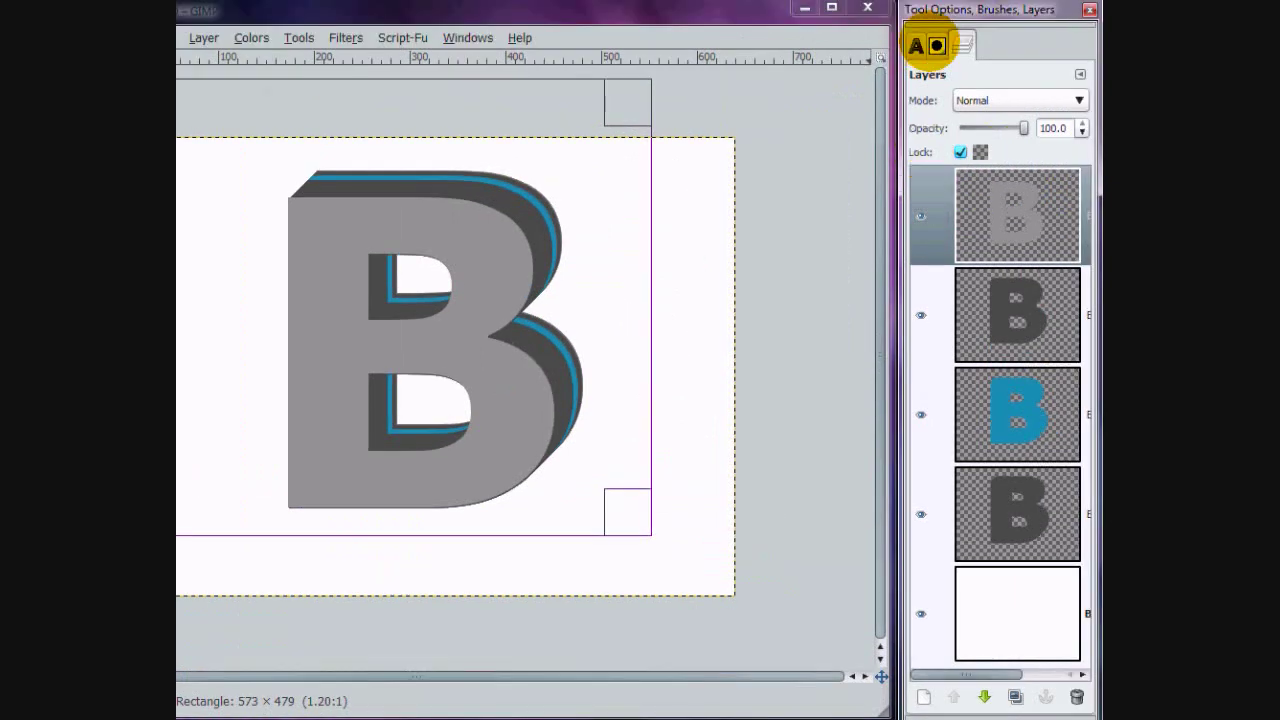
click(1046, 211)
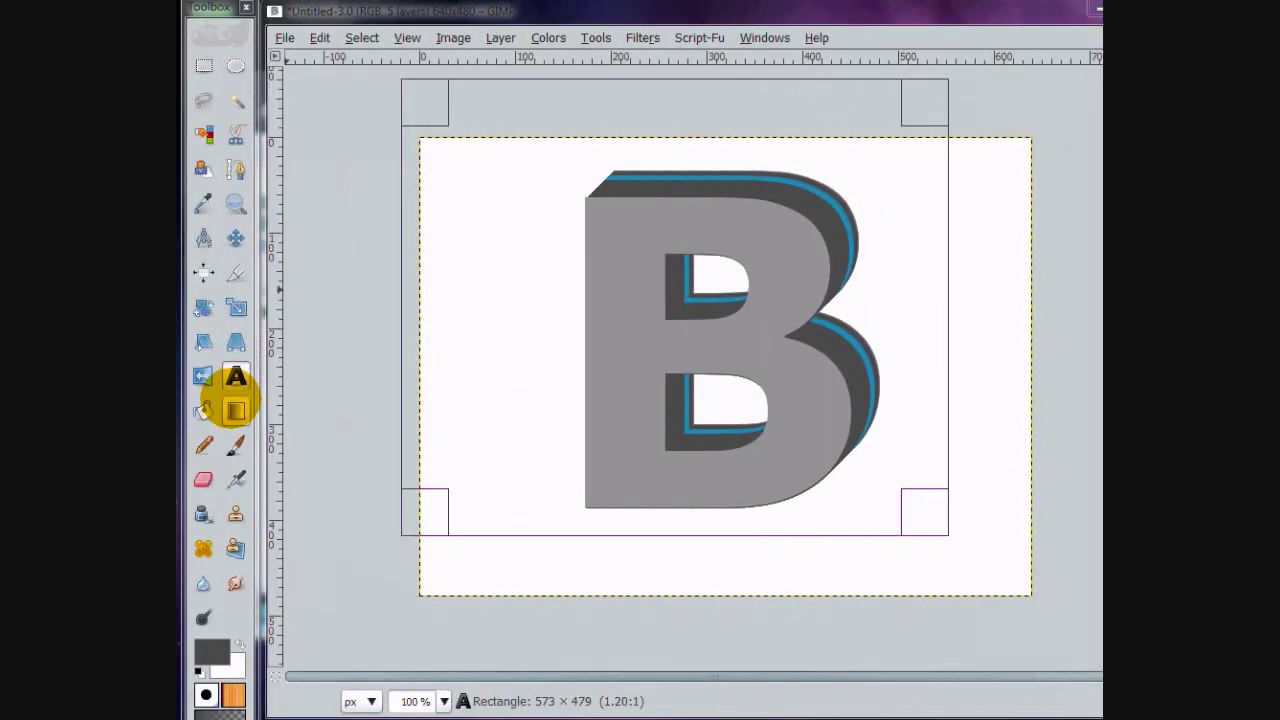
click(232, 390)
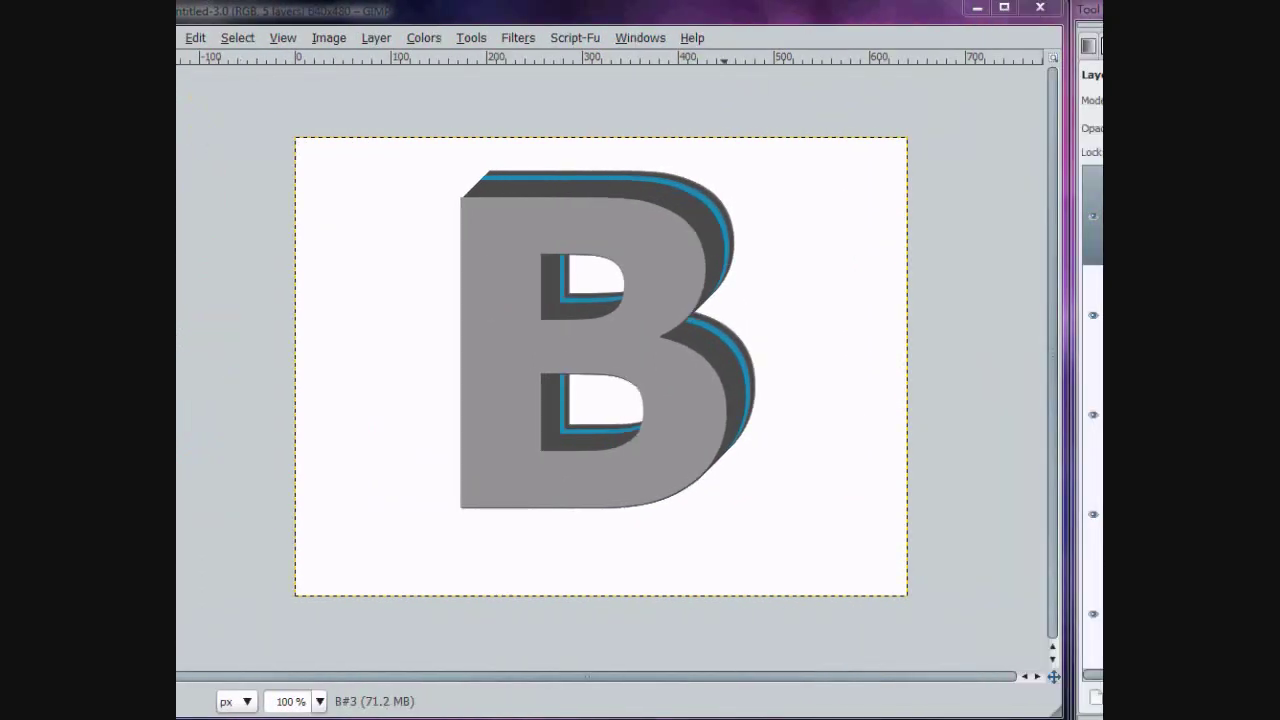
click(916, 45)
click(961, 45)
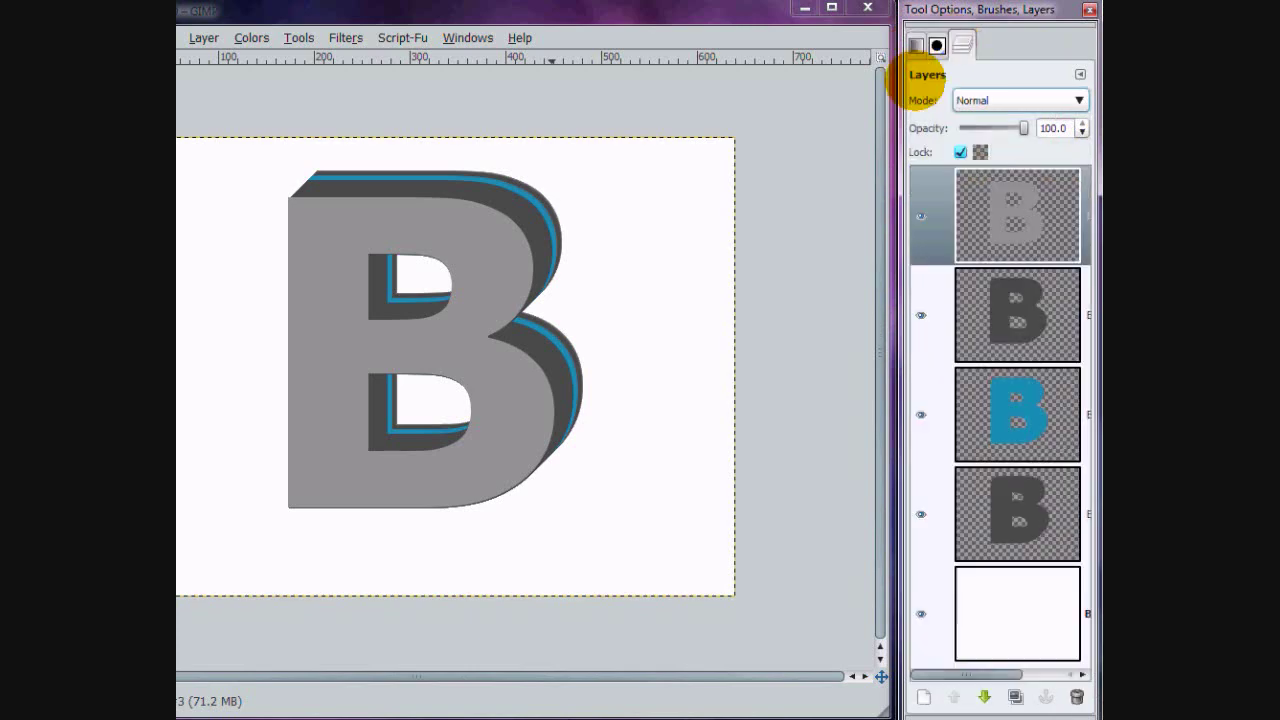
Shade the front B with a gradient from its lower right to upper left, redrawn several times.
drag(529, 423, 521, 174)
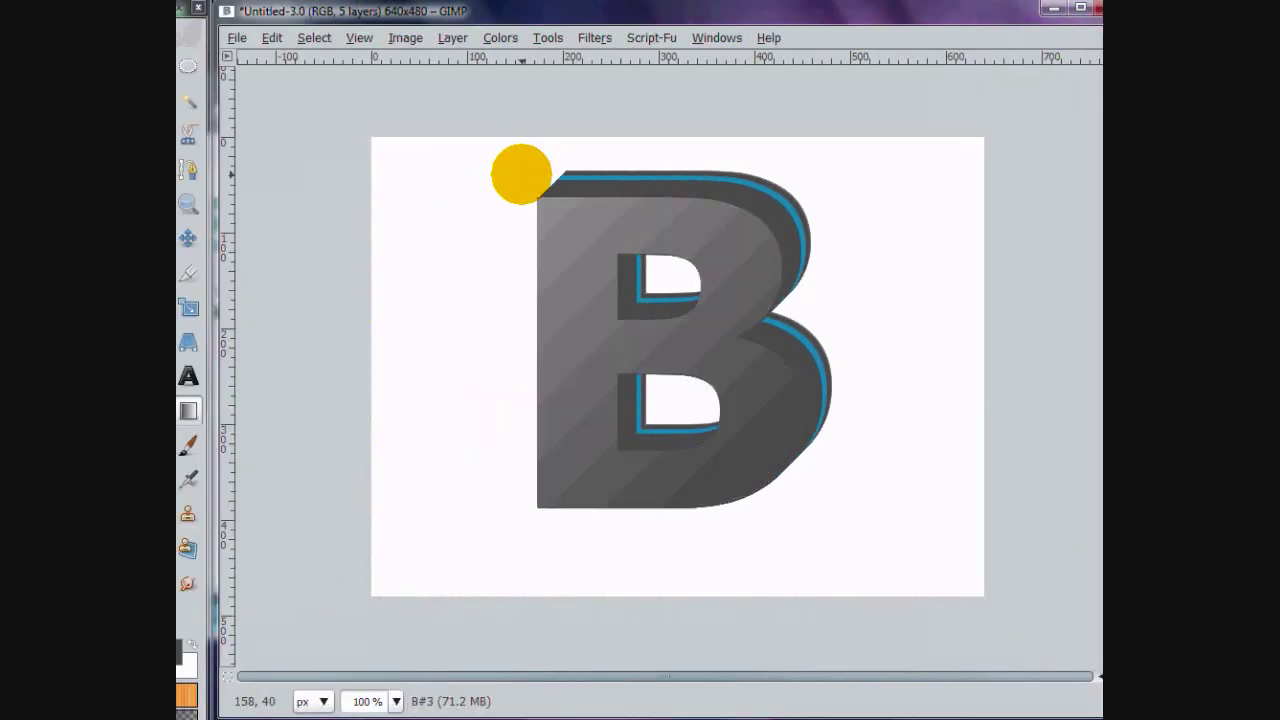
key(ctrl+shift+a)
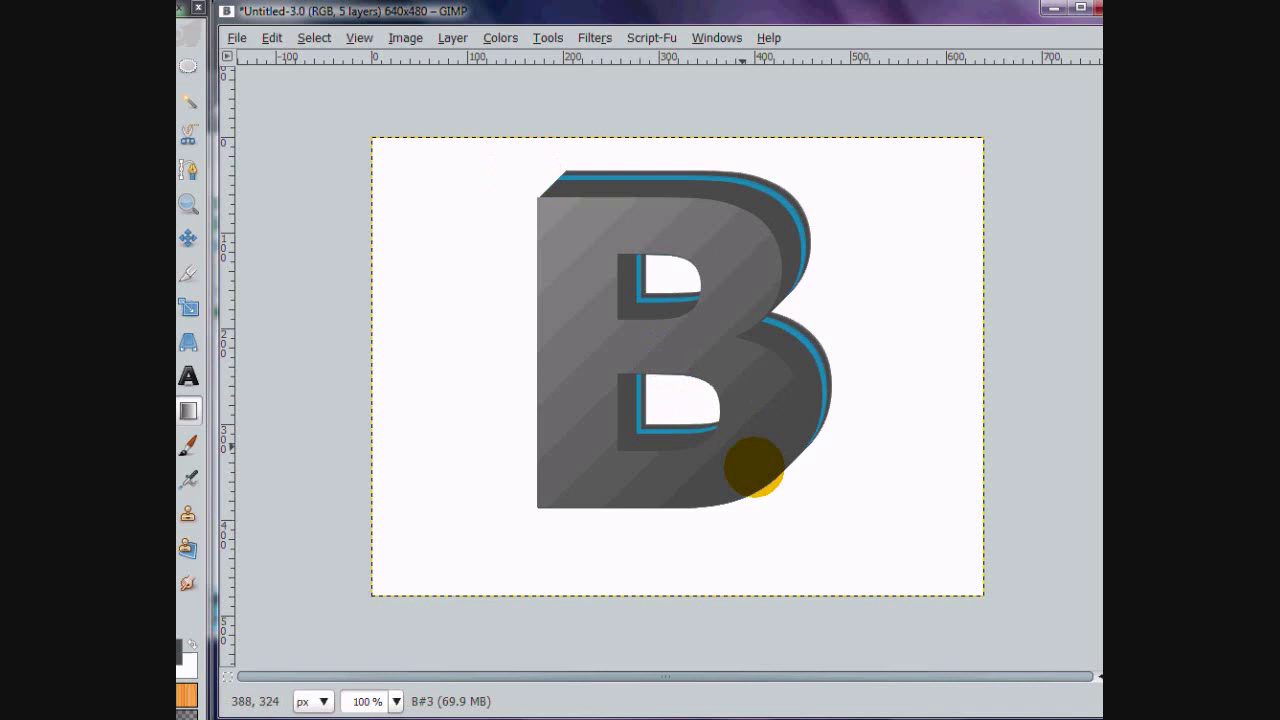
drag(771, 449, 634, 329)
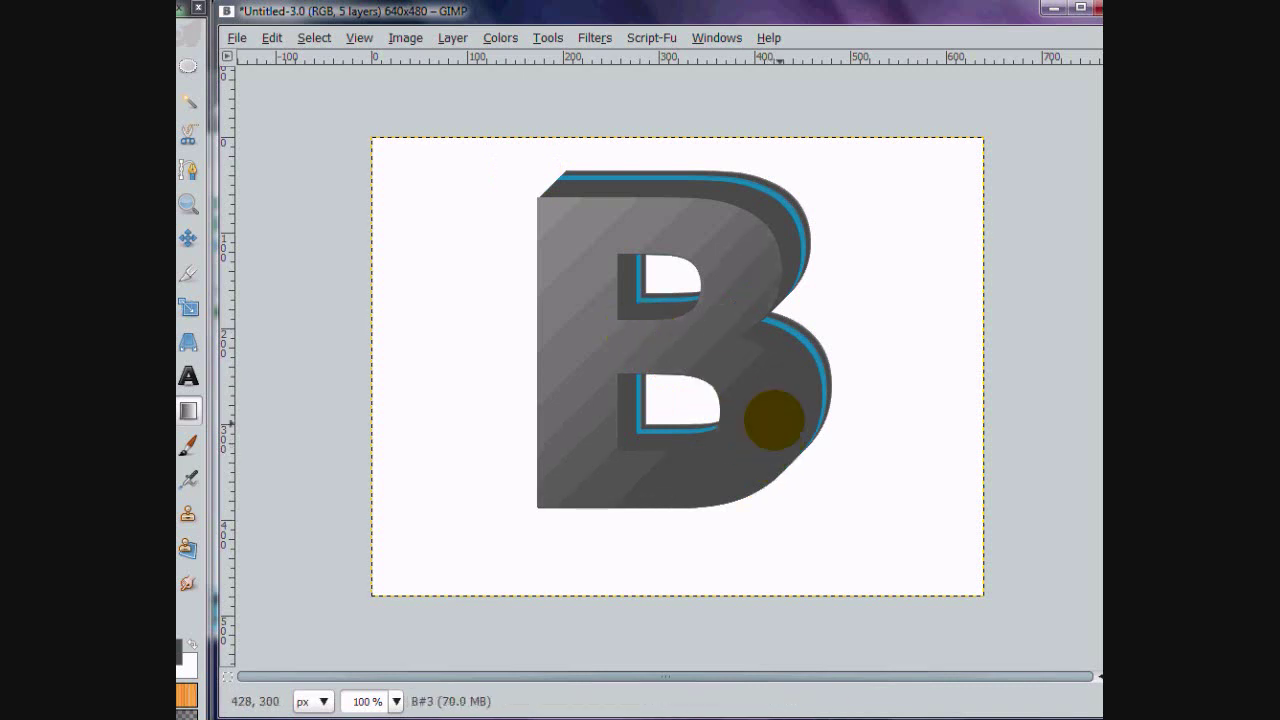
drag(765, 418, 651, 349)
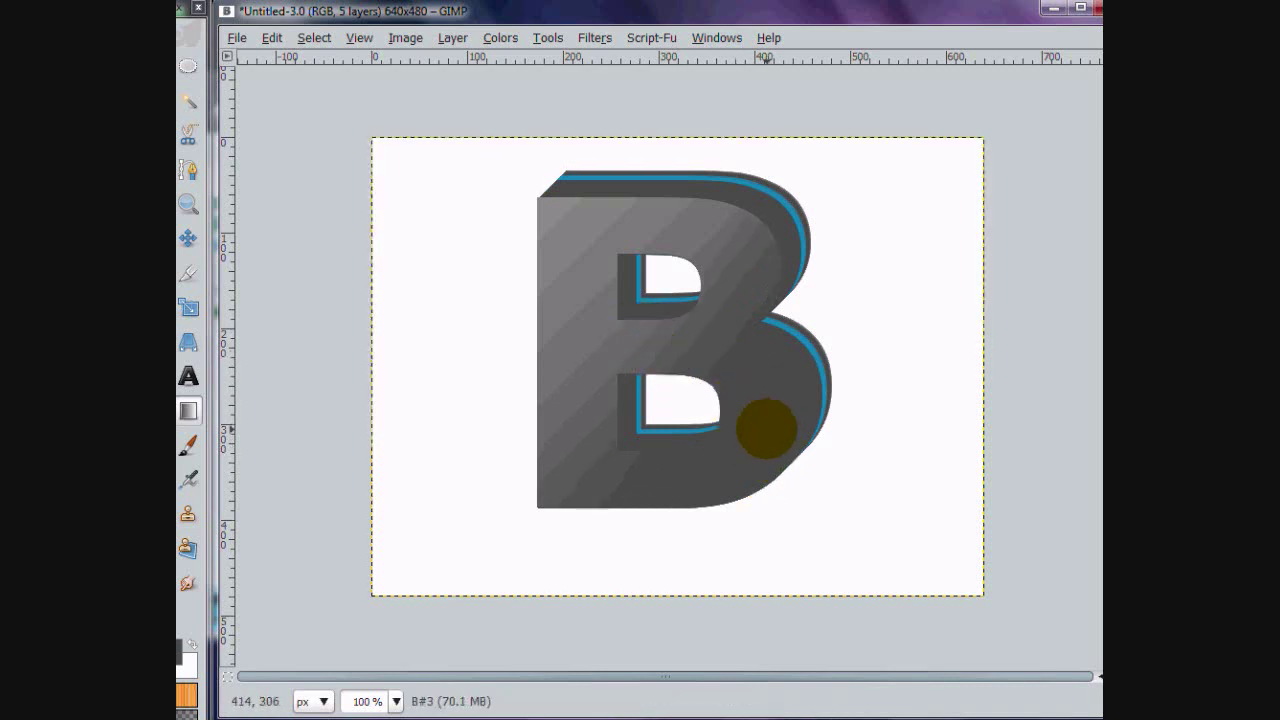
drag(765, 423, 592, 302)
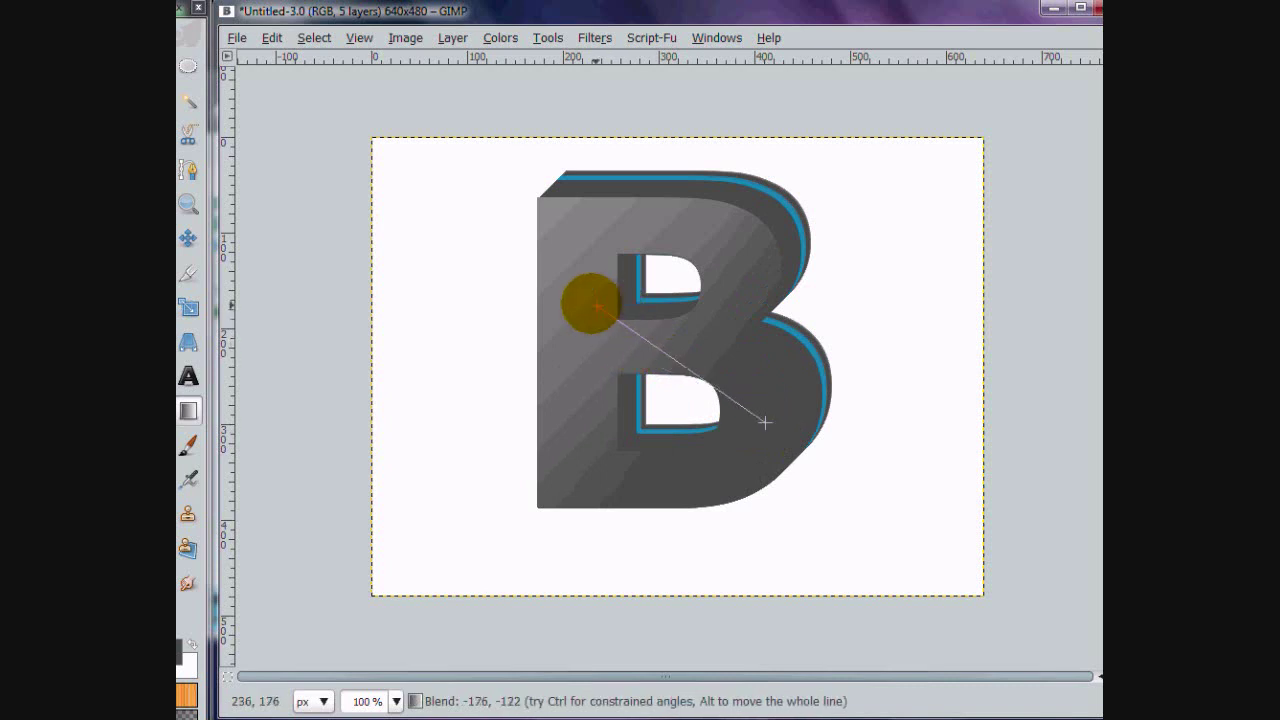
drag(762, 432, 639, 275)
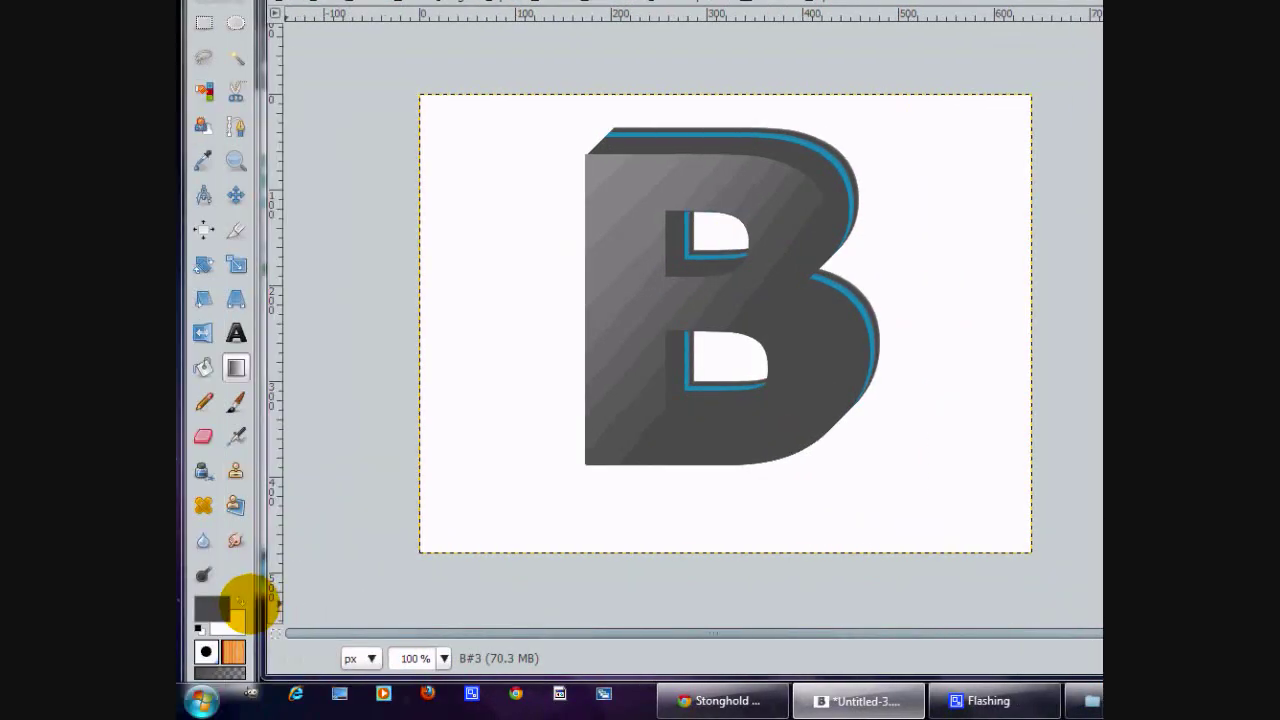
Set the background colour to a grey shade.
click(232, 620)
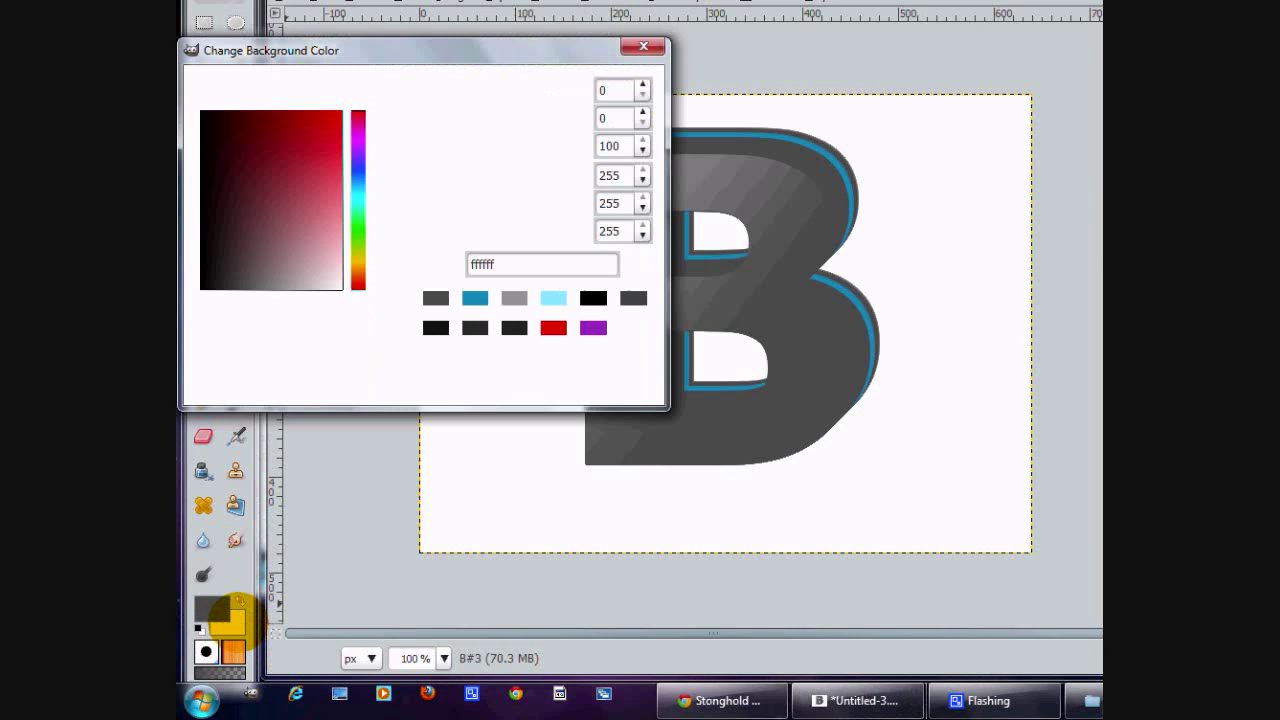
click(510, 297)
drag(243, 257, 305, 330)
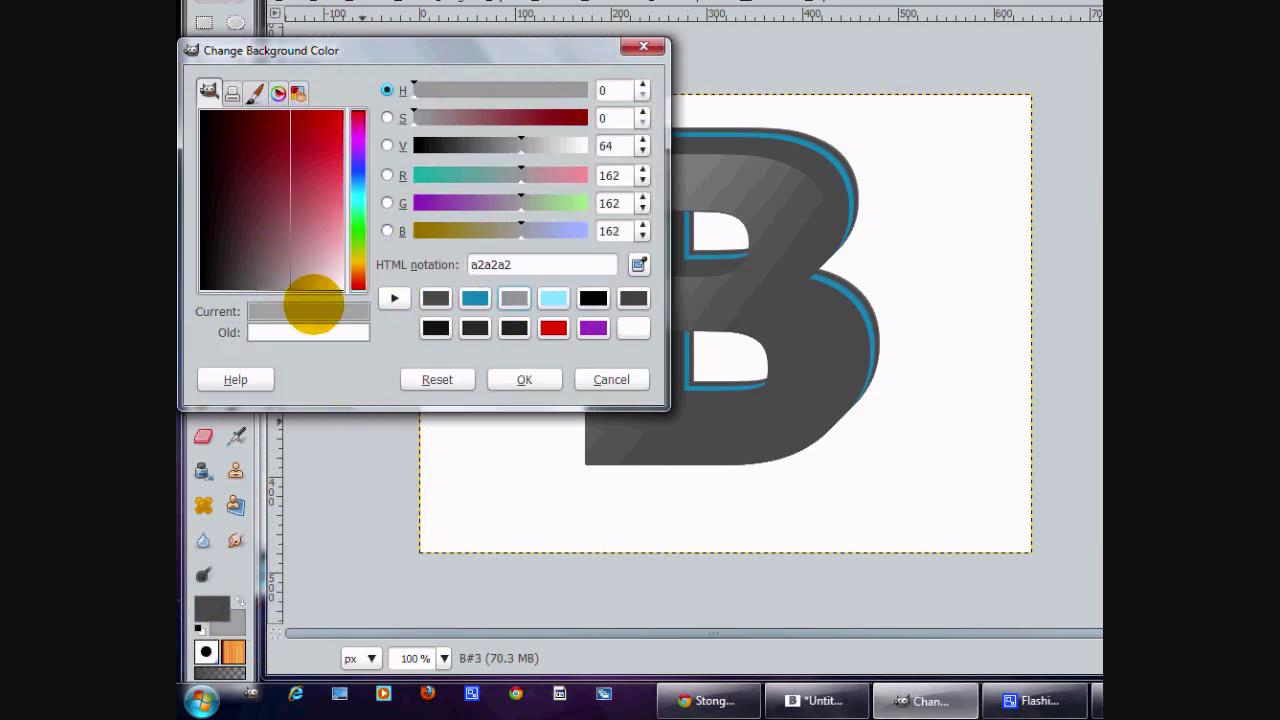
click(524, 379)
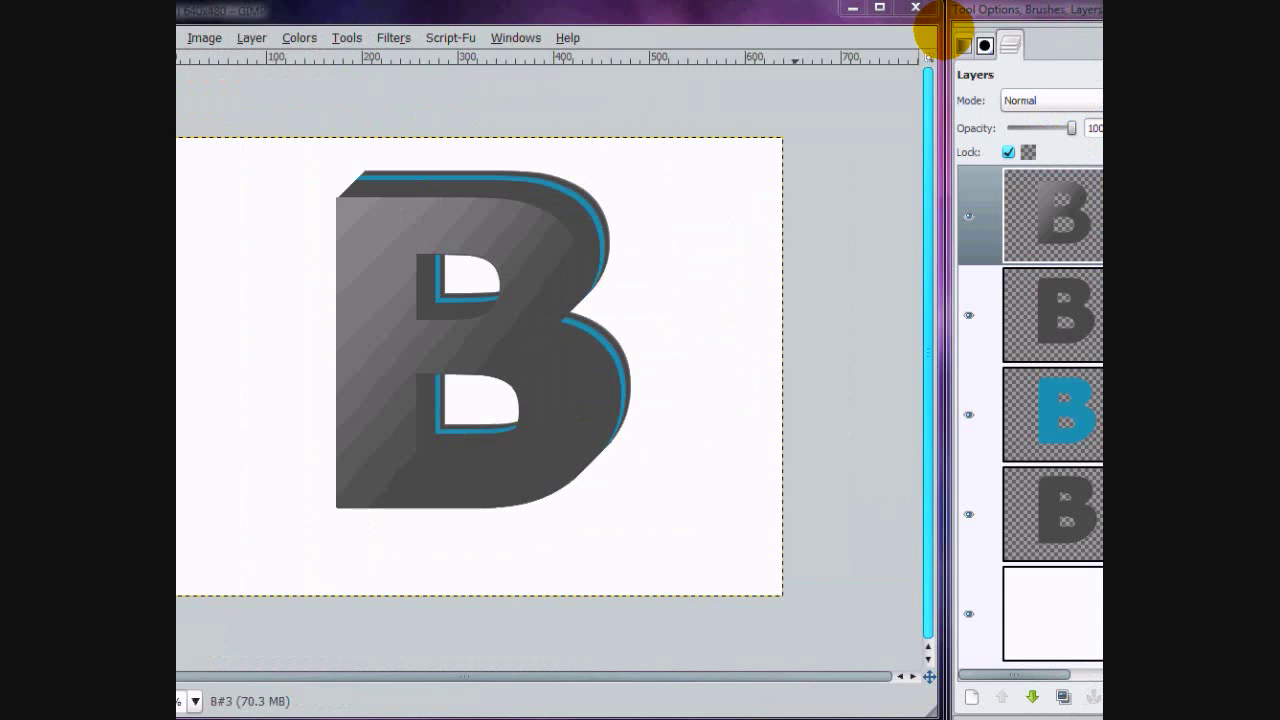
Fill the B's face with an FG to BG (RGB) gradient dragged bottom-to-top.
click(917, 45)
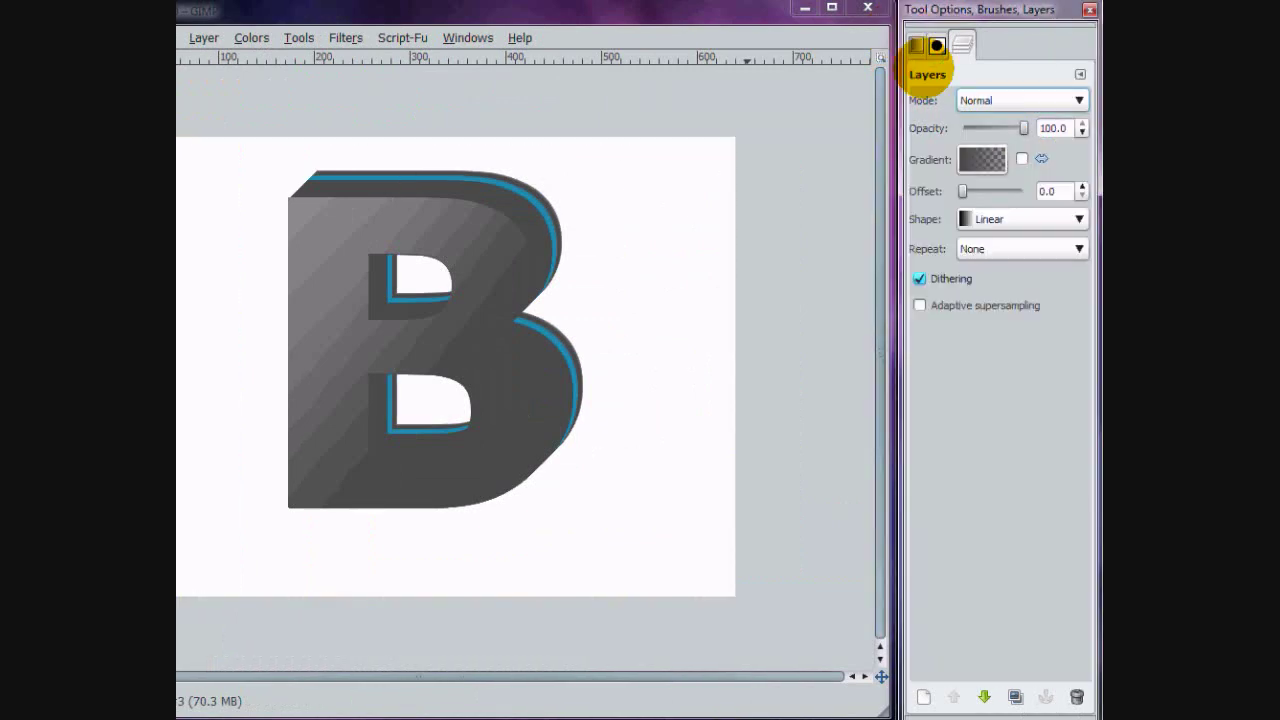
click(982, 159)
click(906, 254)
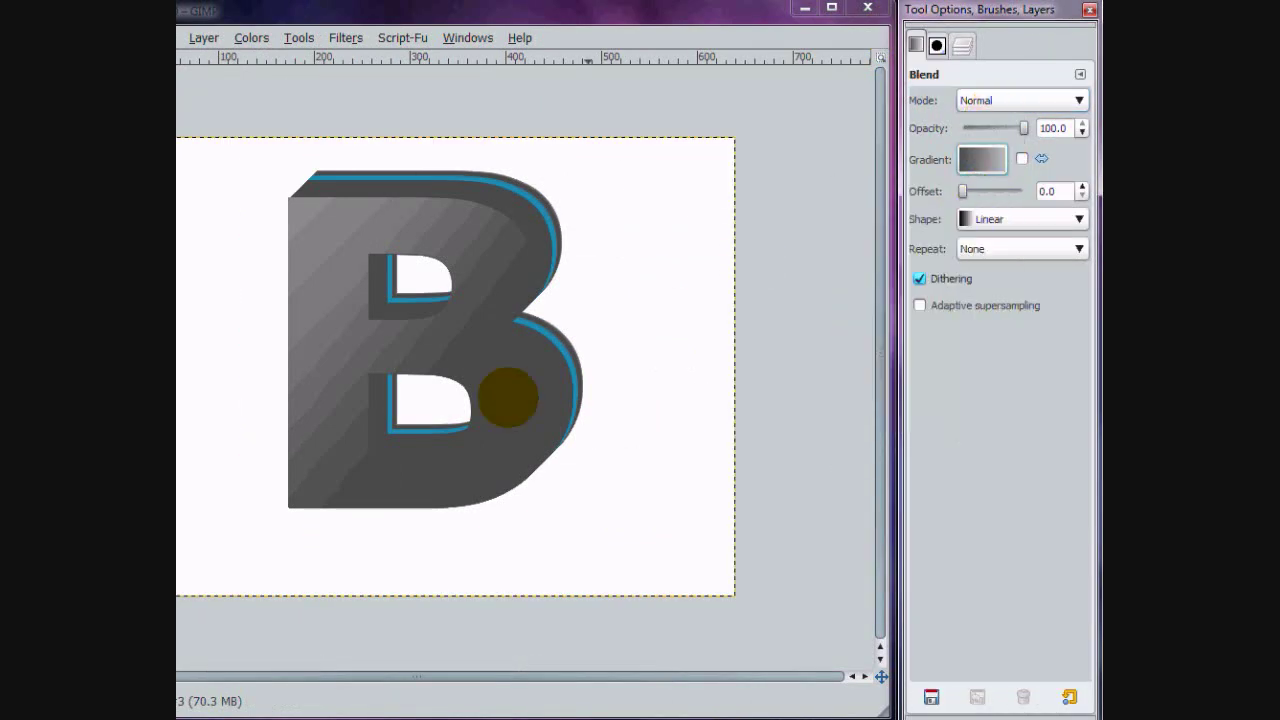
drag(502, 440, 448, 165)
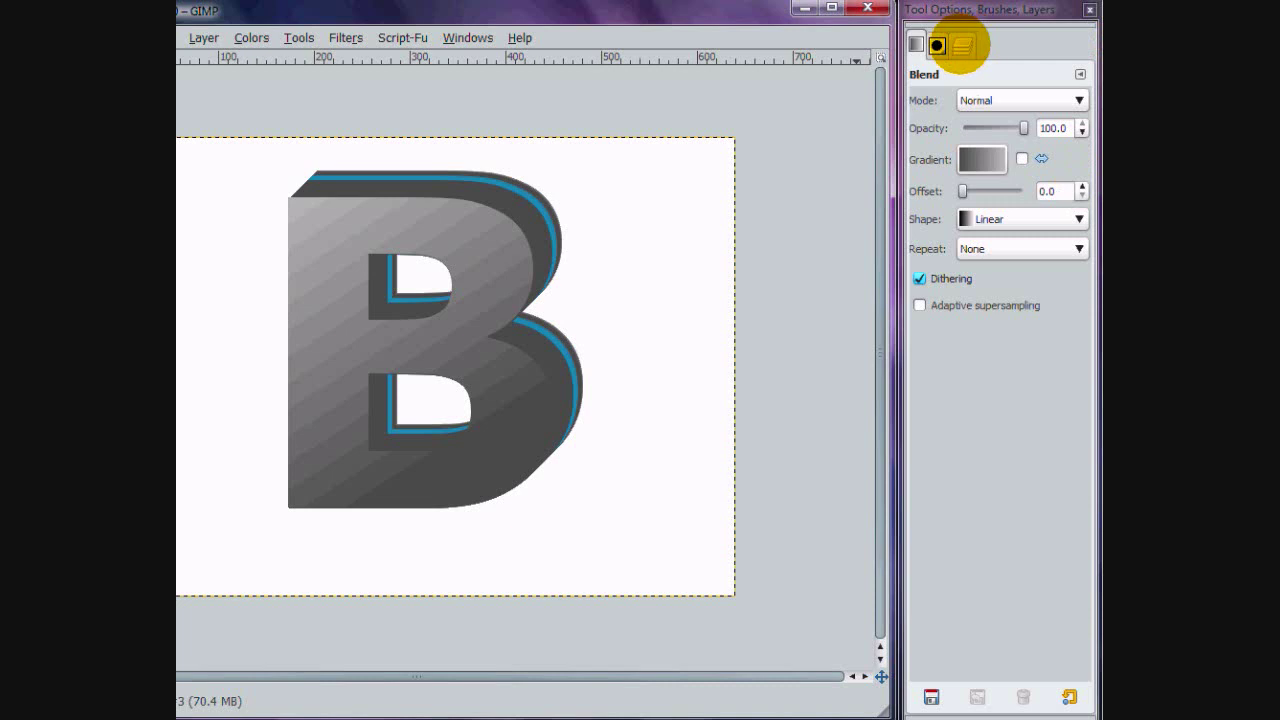
click(962, 45)
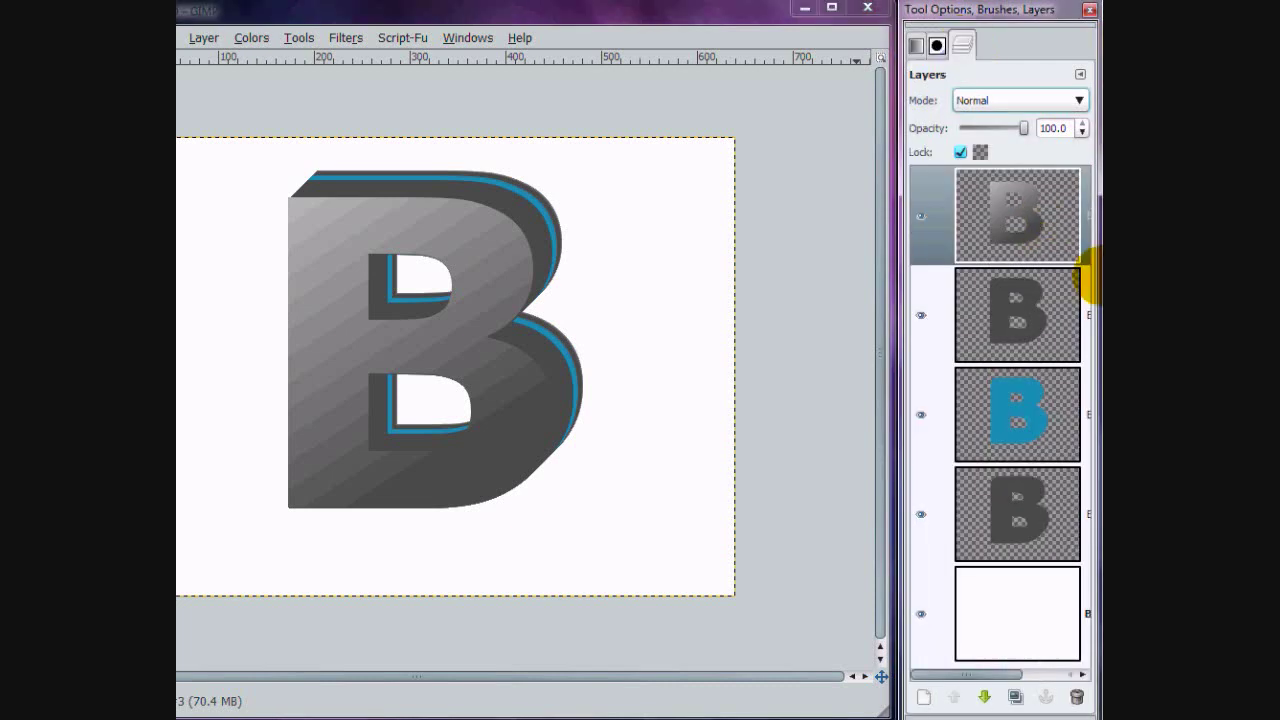
Render Plasma clouds with a new random seed onto the Background layer.
key(End)
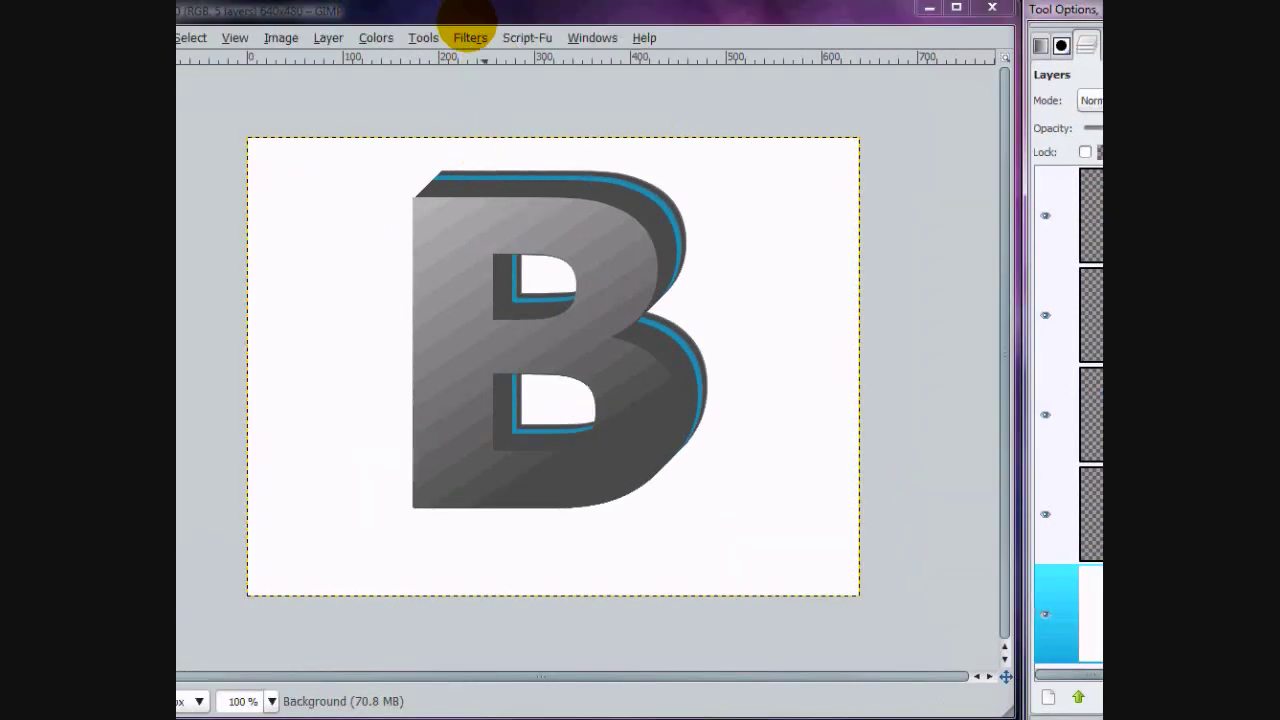
click(468, 32)
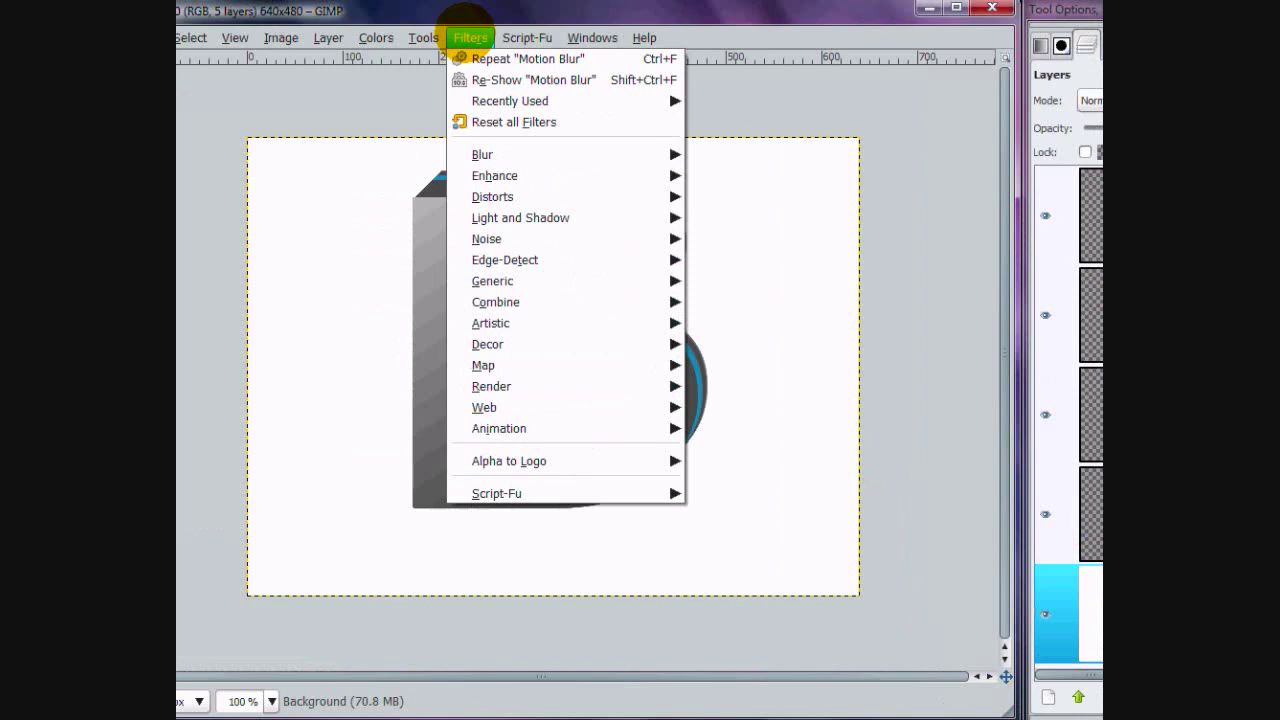
mouse_move(560, 365)
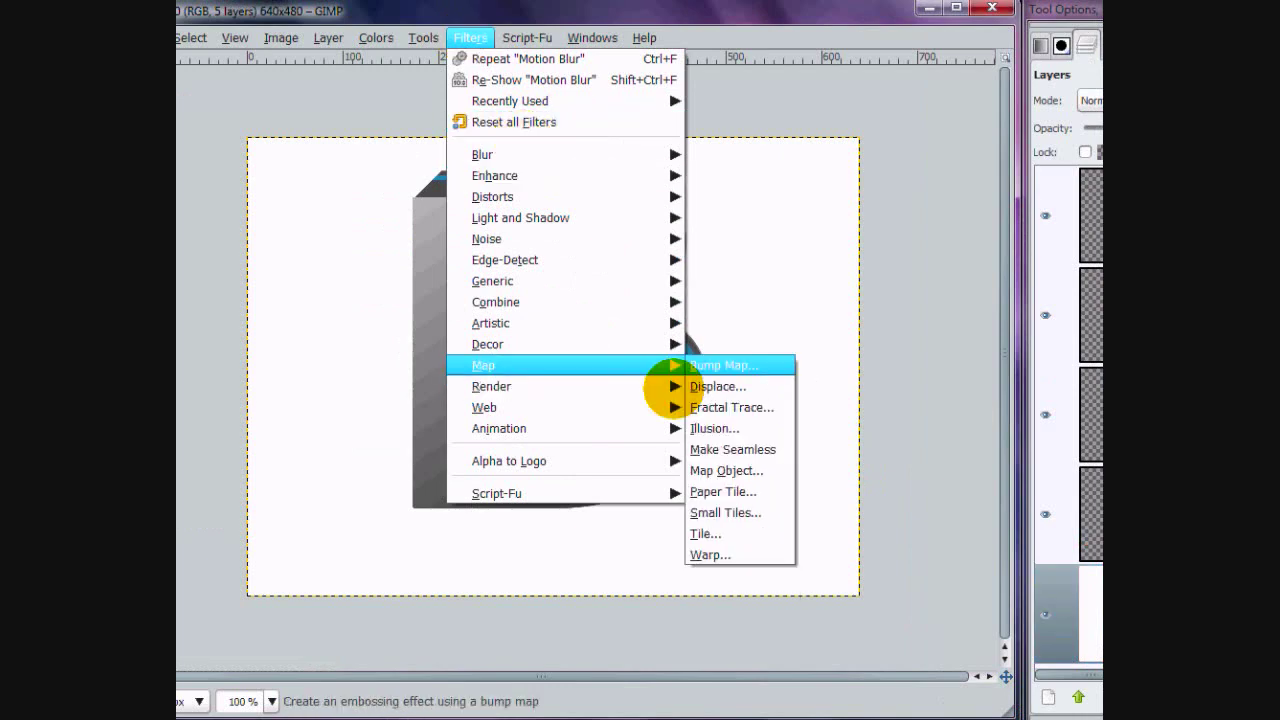
click(843, 410)
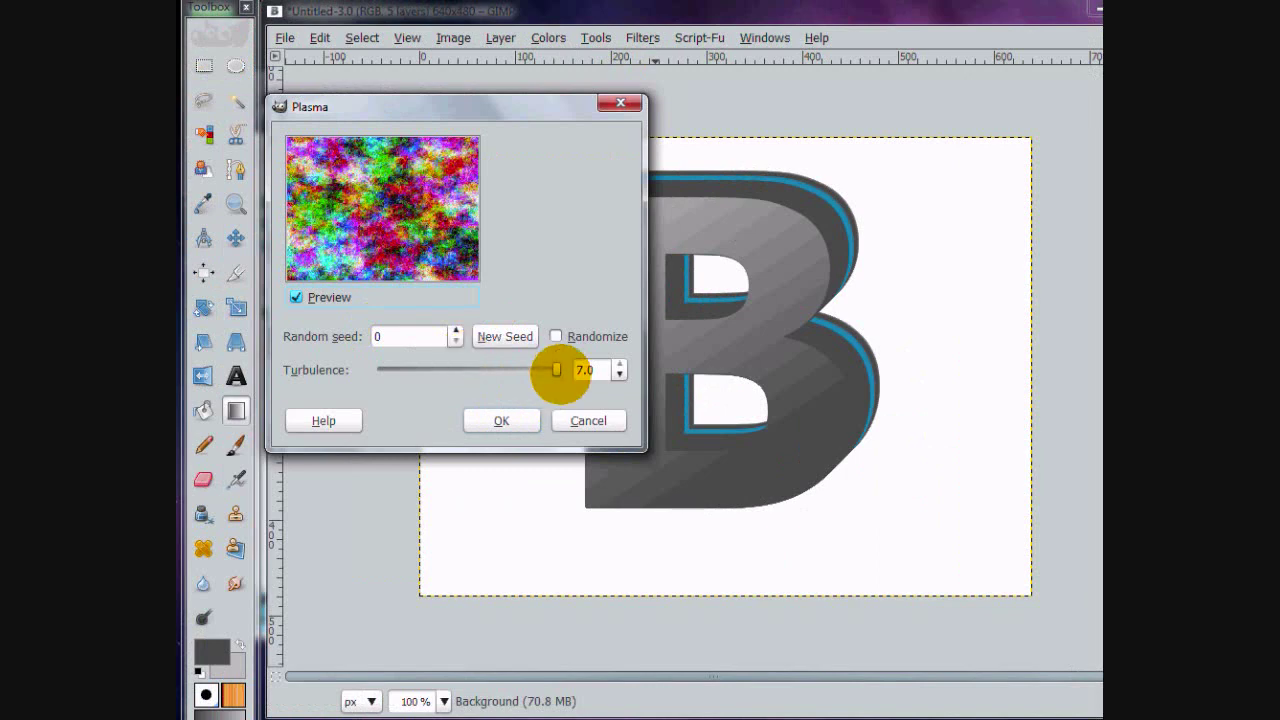
click(505, 336)
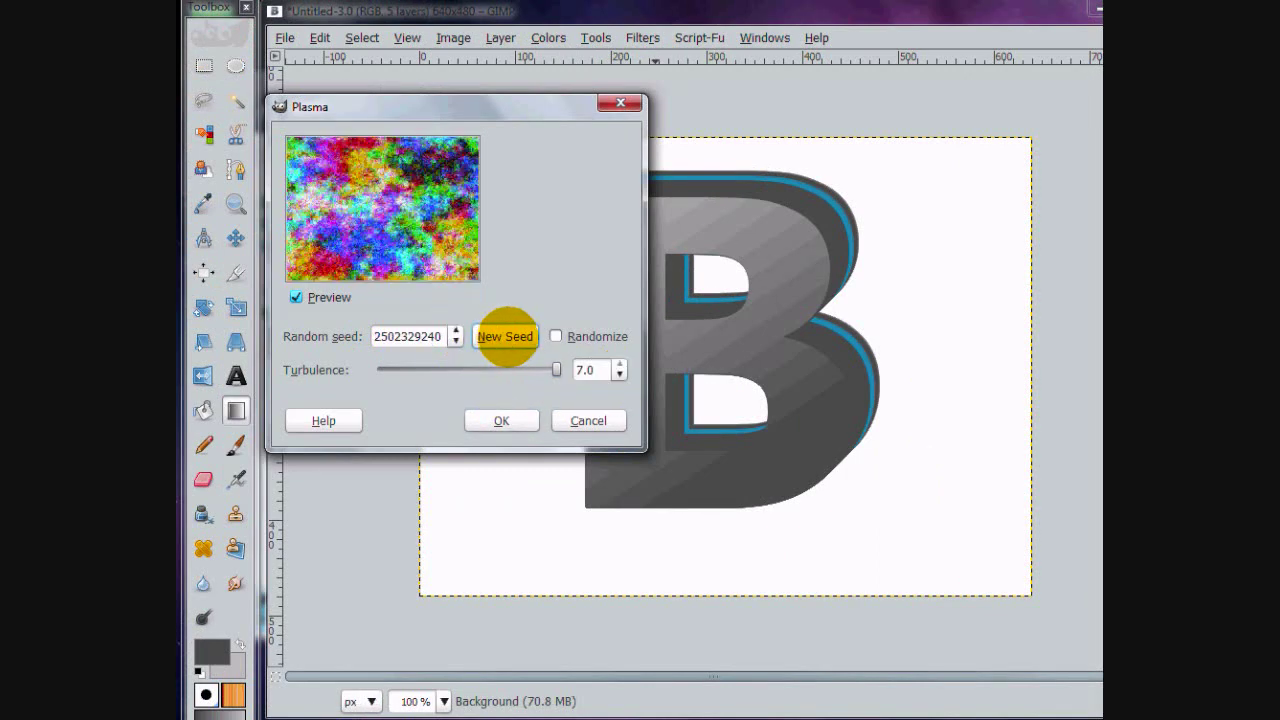
click(505, 337)
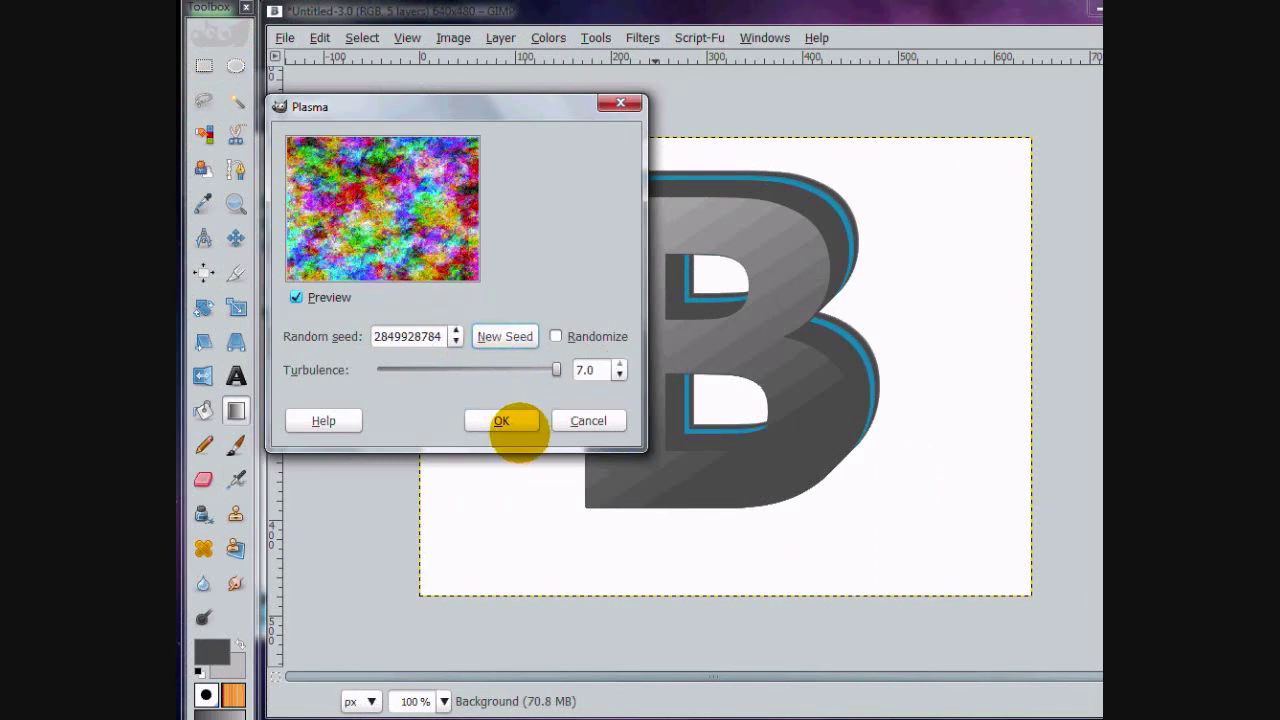
click(512, 416)
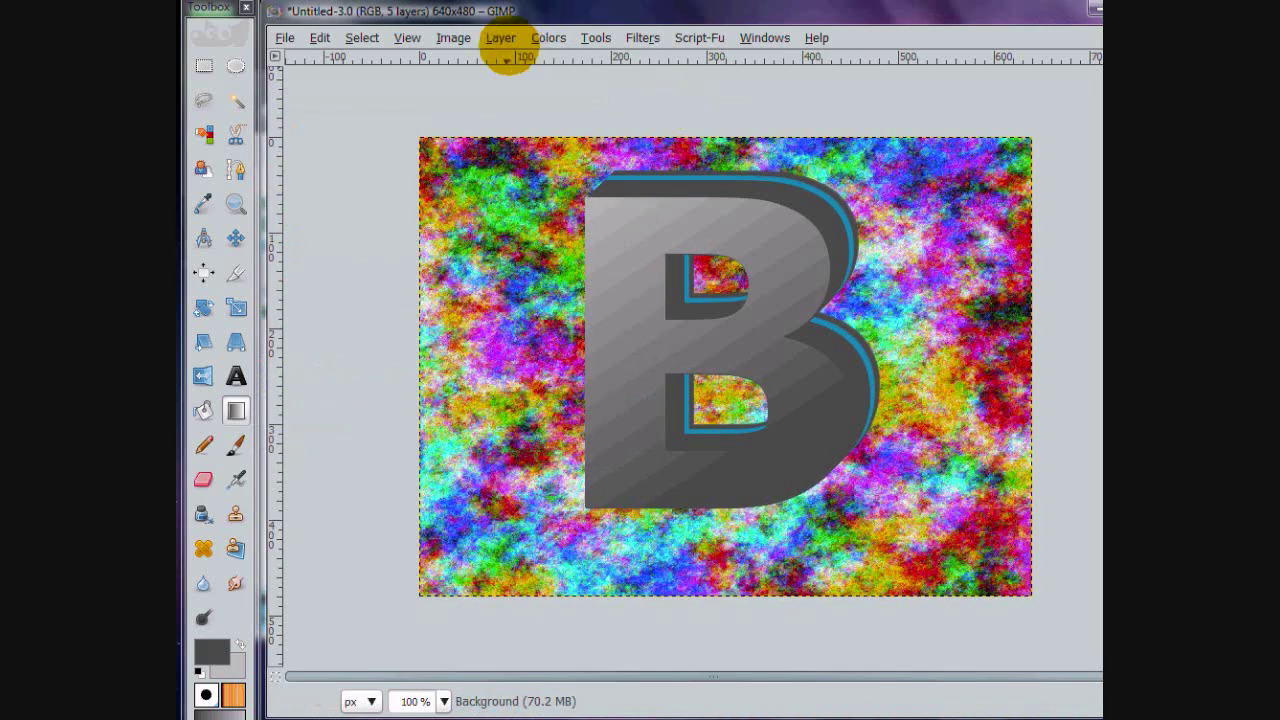
Desaturate the plasma background.
click(540, 42)
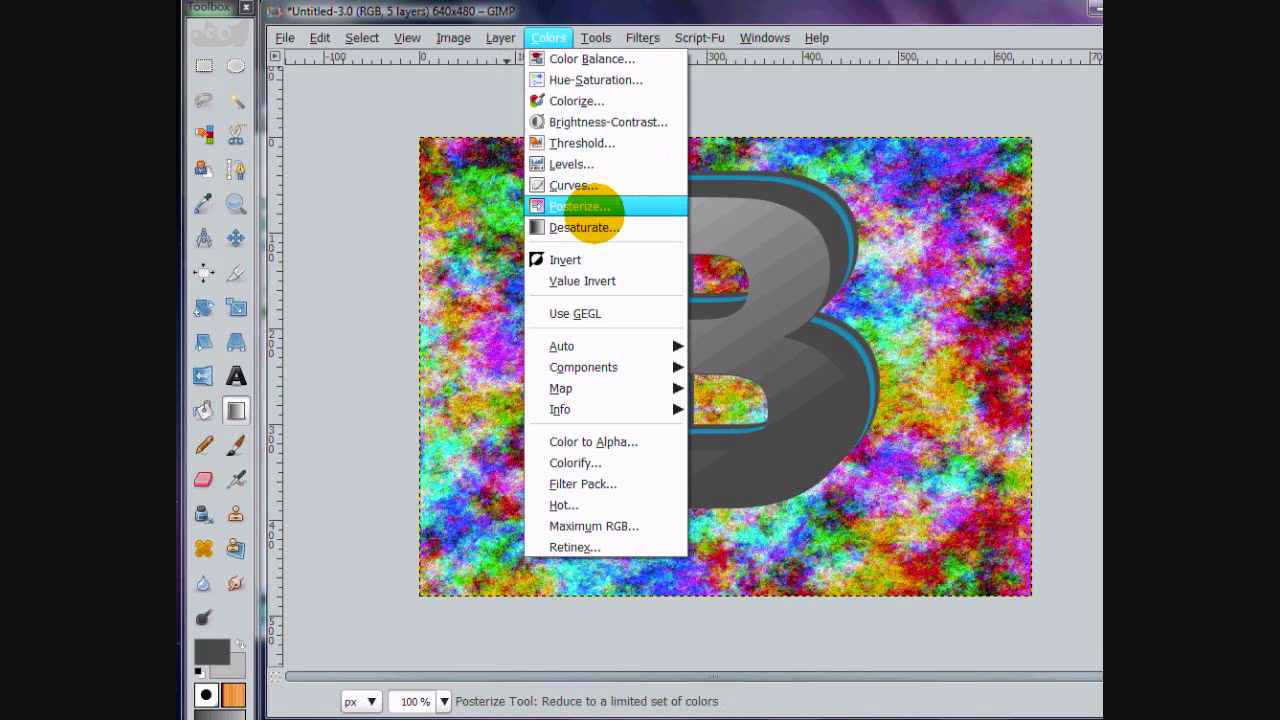
click(600, 224)
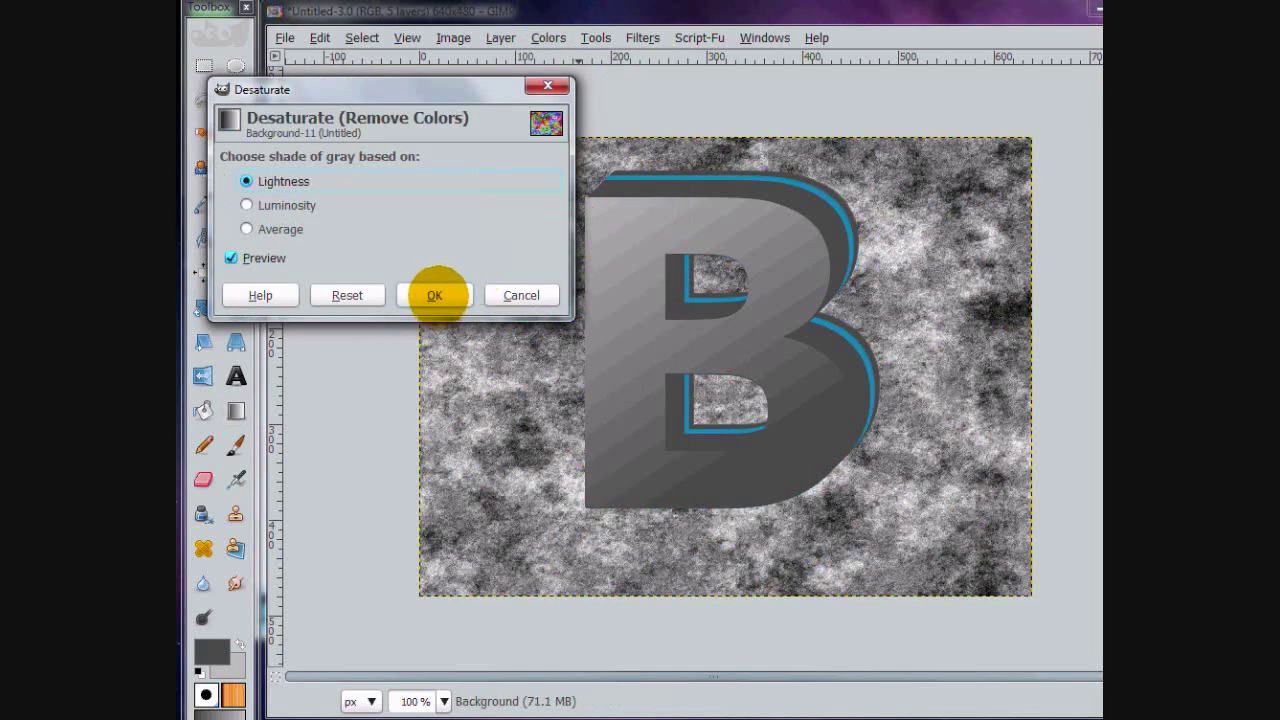
click(434, 295)
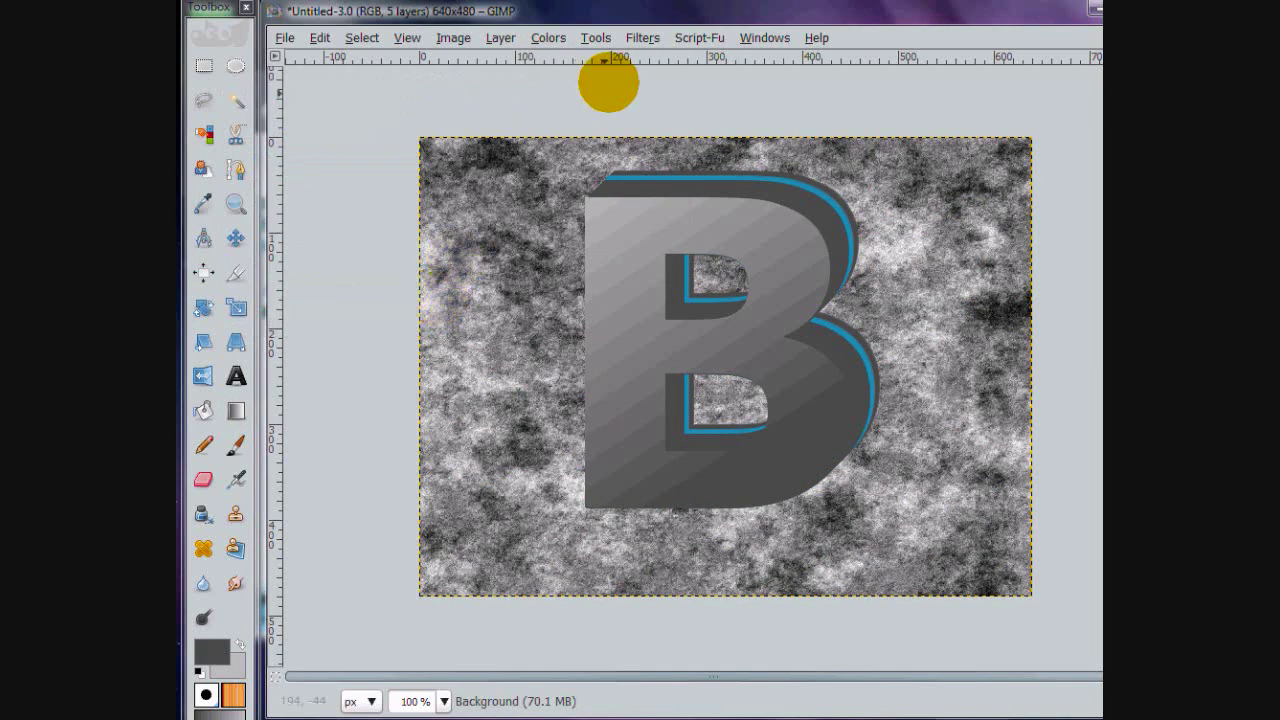
Motion-blur the background vertically: angle 90, length 100.
click(644, 38)
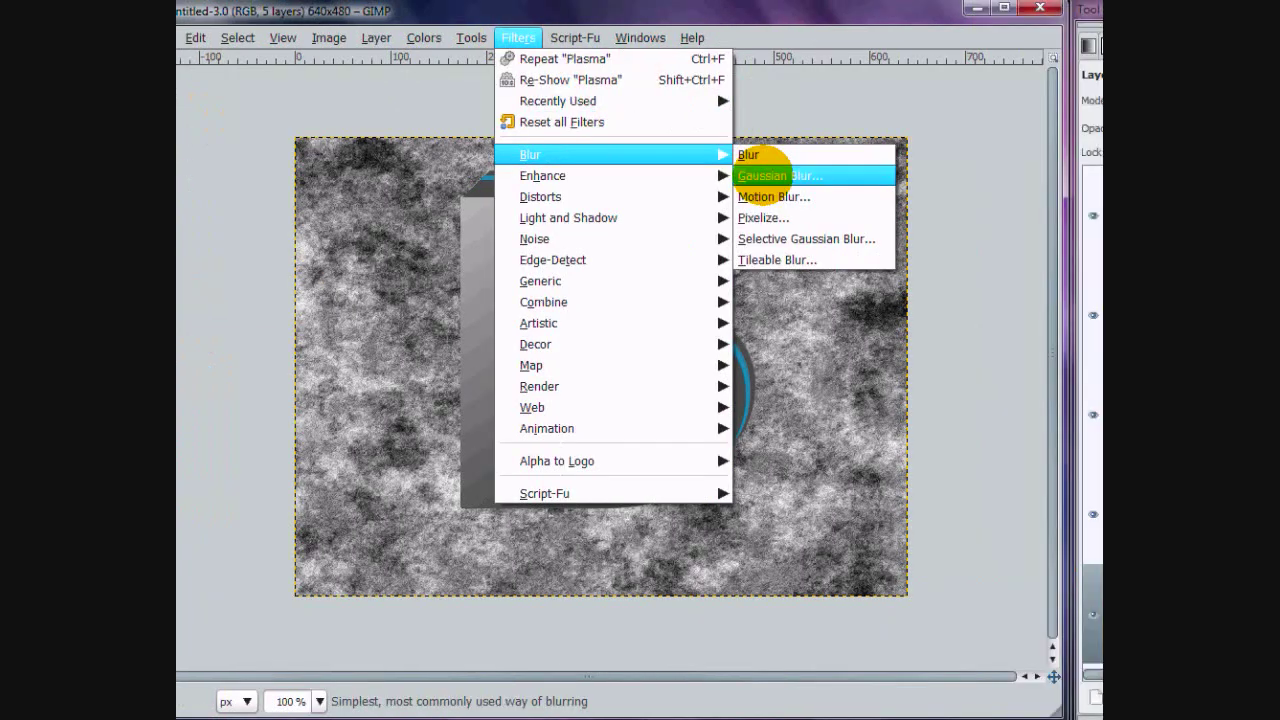
click(790, 174)
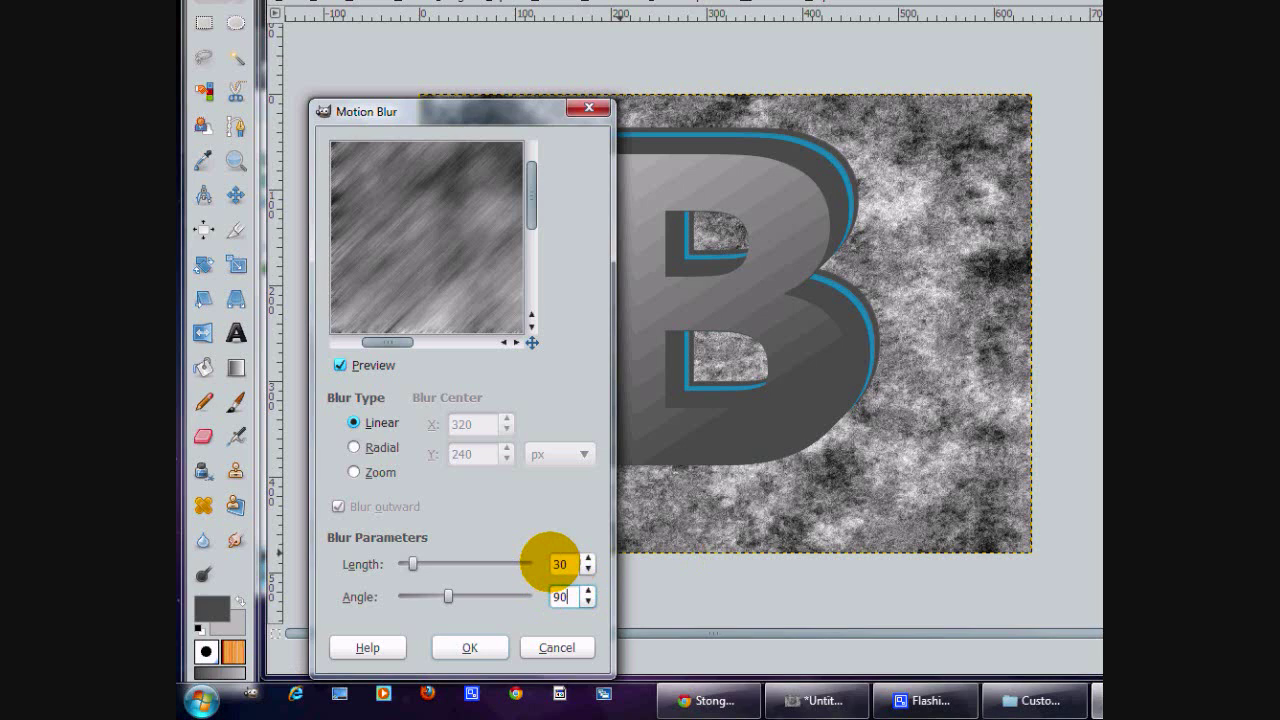
double_click(556, 563)
text(100)
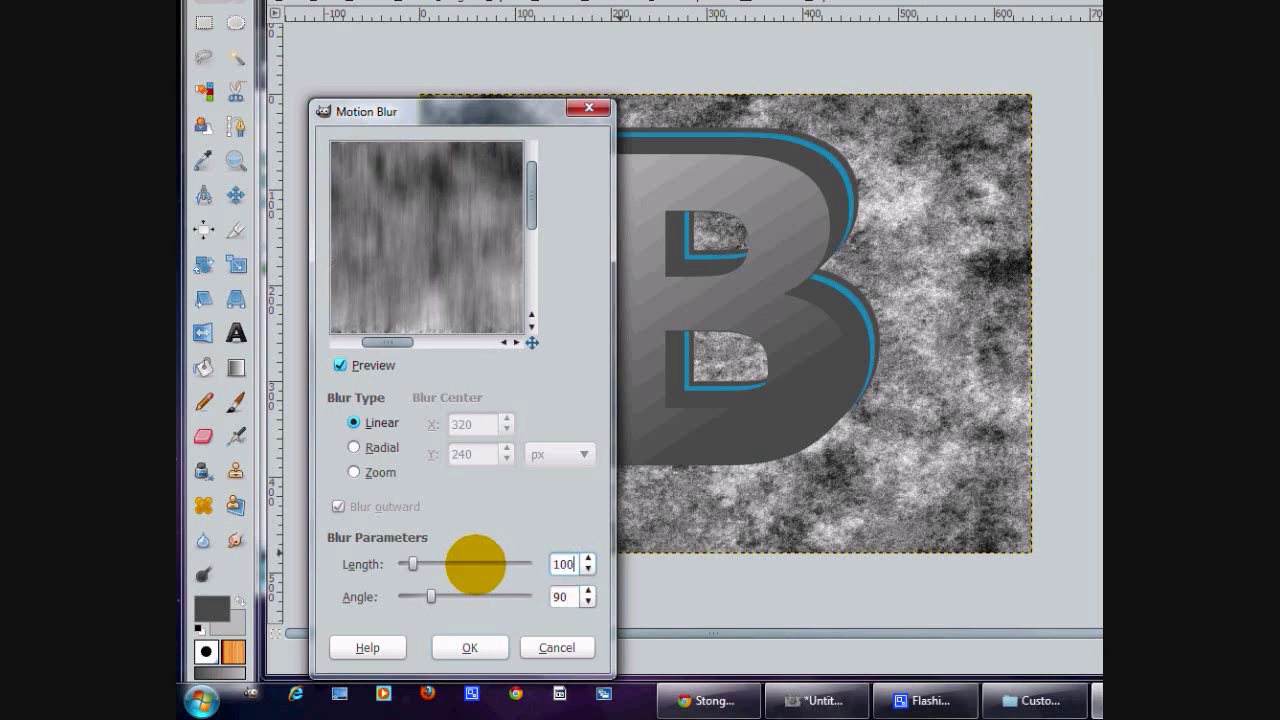
click(467, 647)
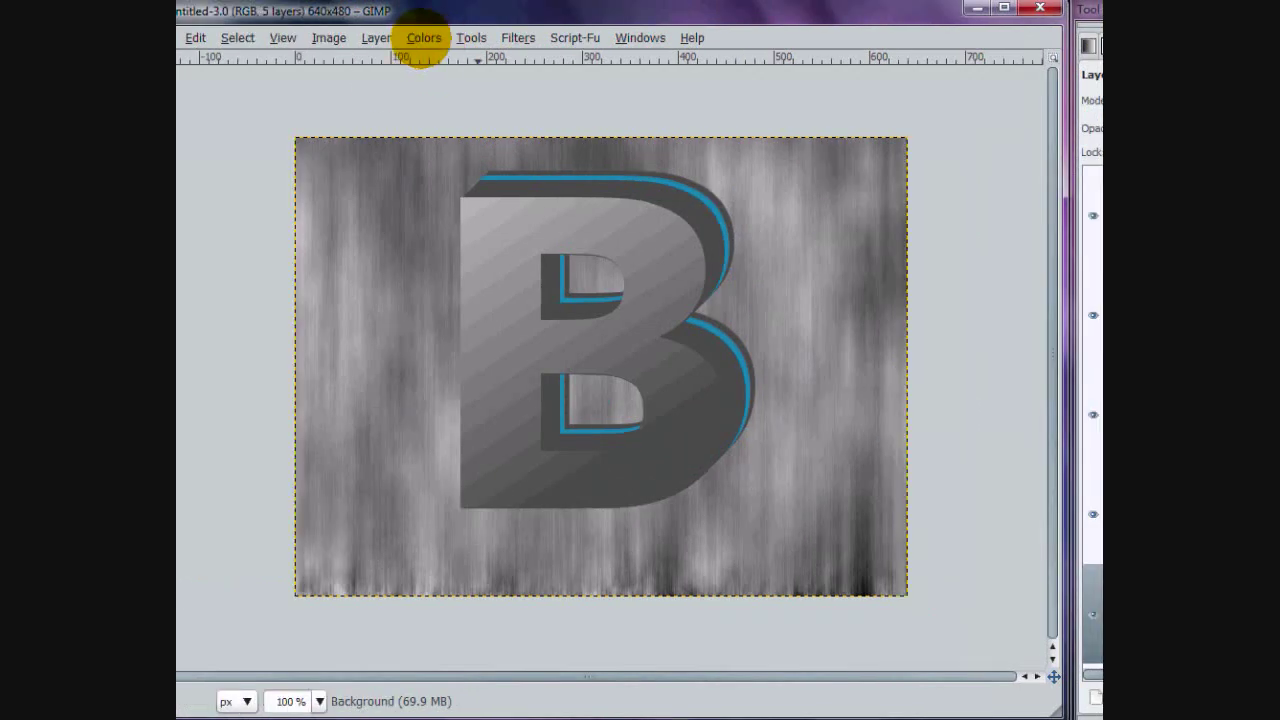
Tint the background blue with Color Balance, Blue set to 35.
click(424, 38)
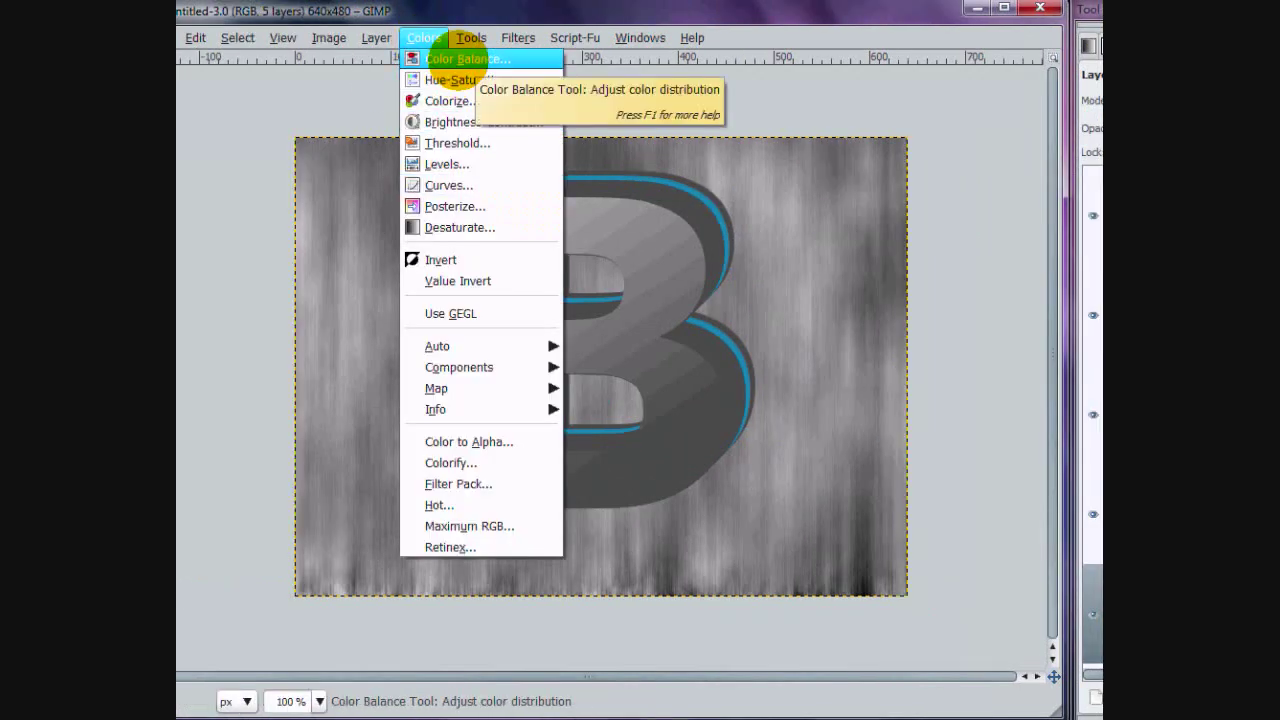
click(468, 58)
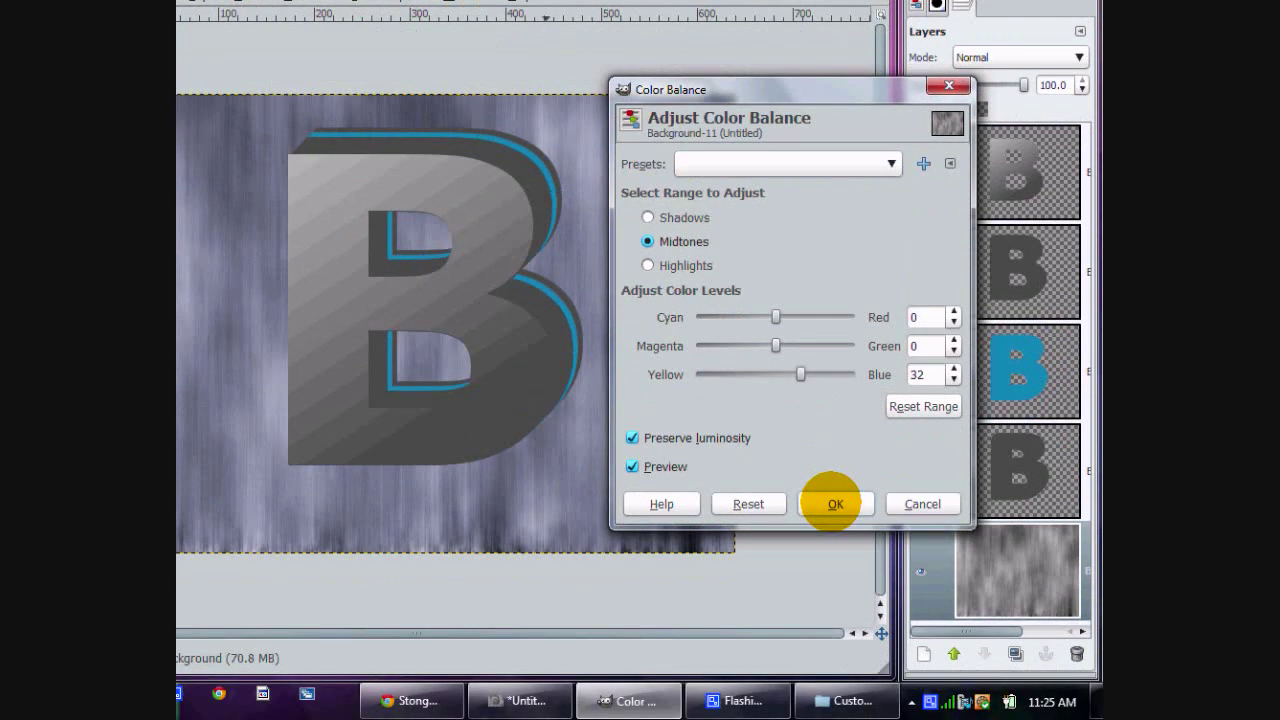
click(833, 547)
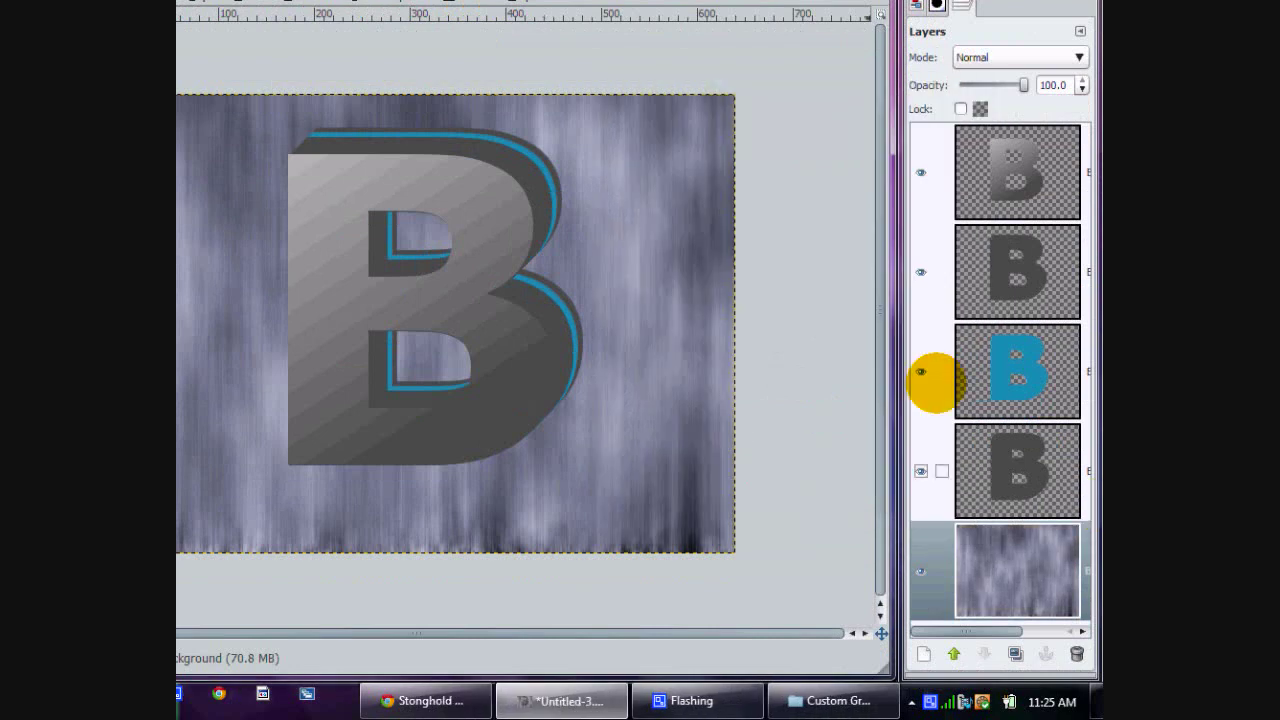
Merge the visible B layers into a new layer, raise it one level, and reshow the background.
click(1022, 366)
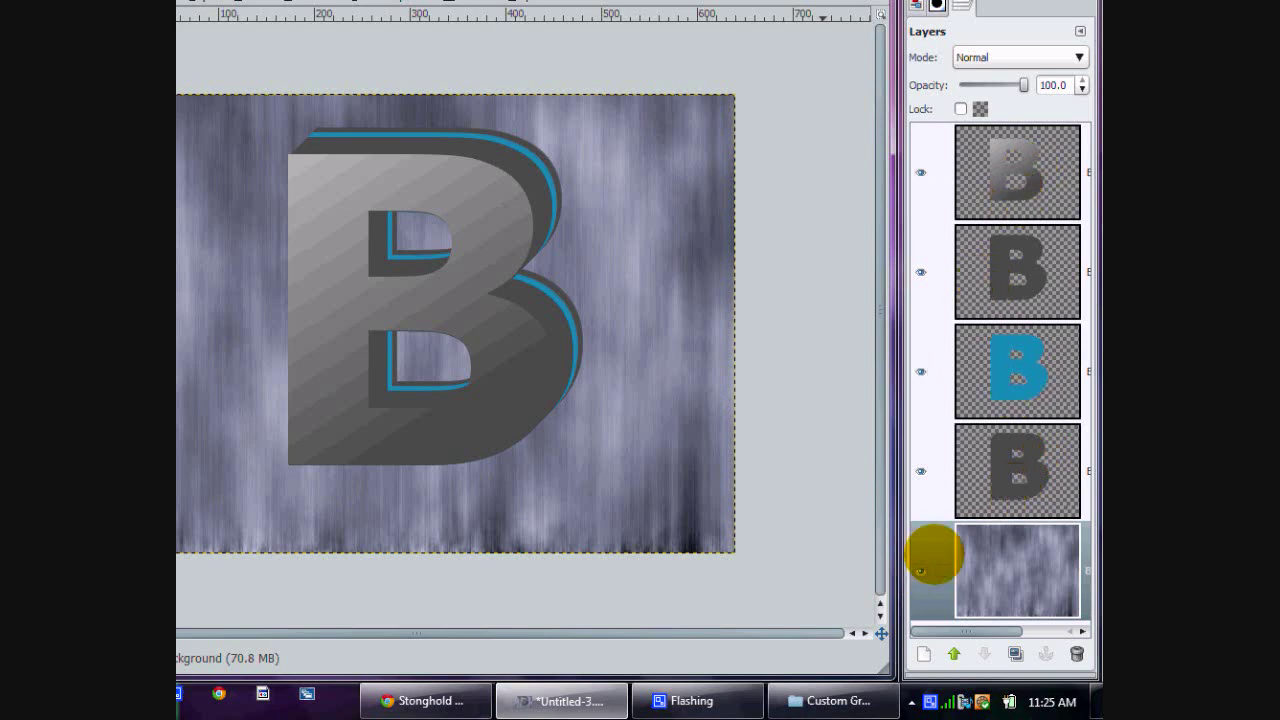
click(921, 571)
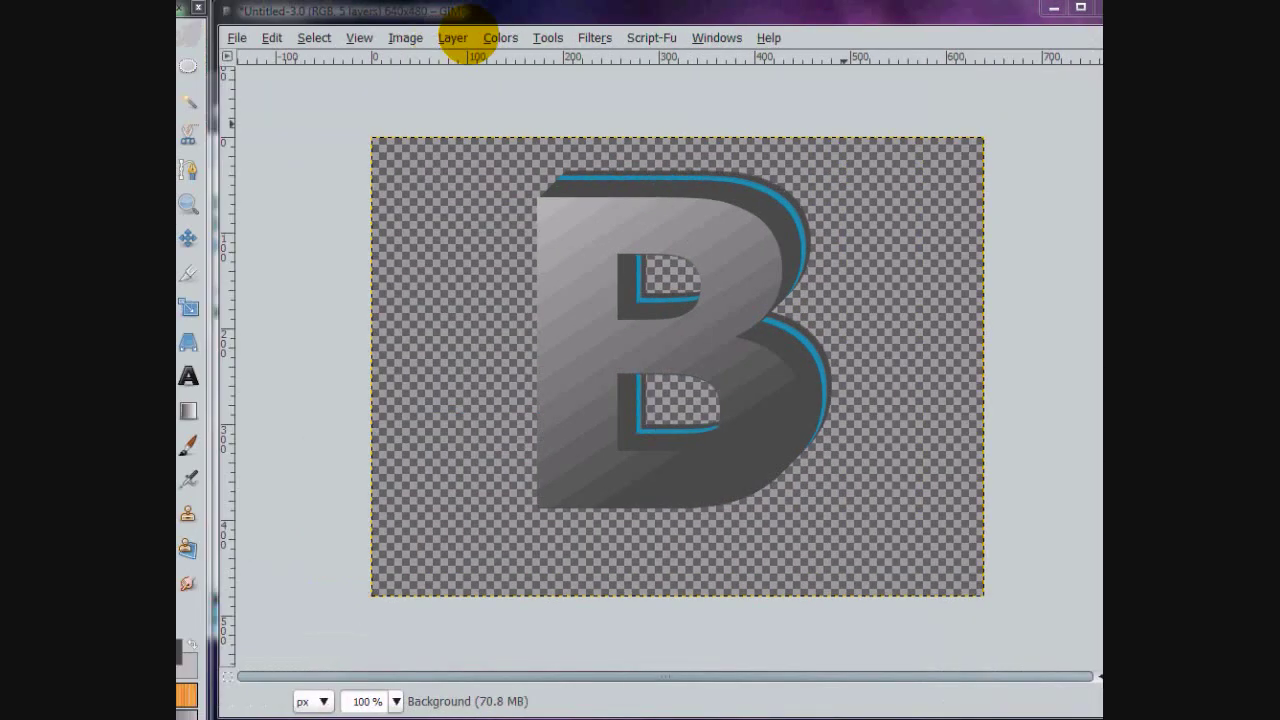
click(452, 37)
click(485, 78)
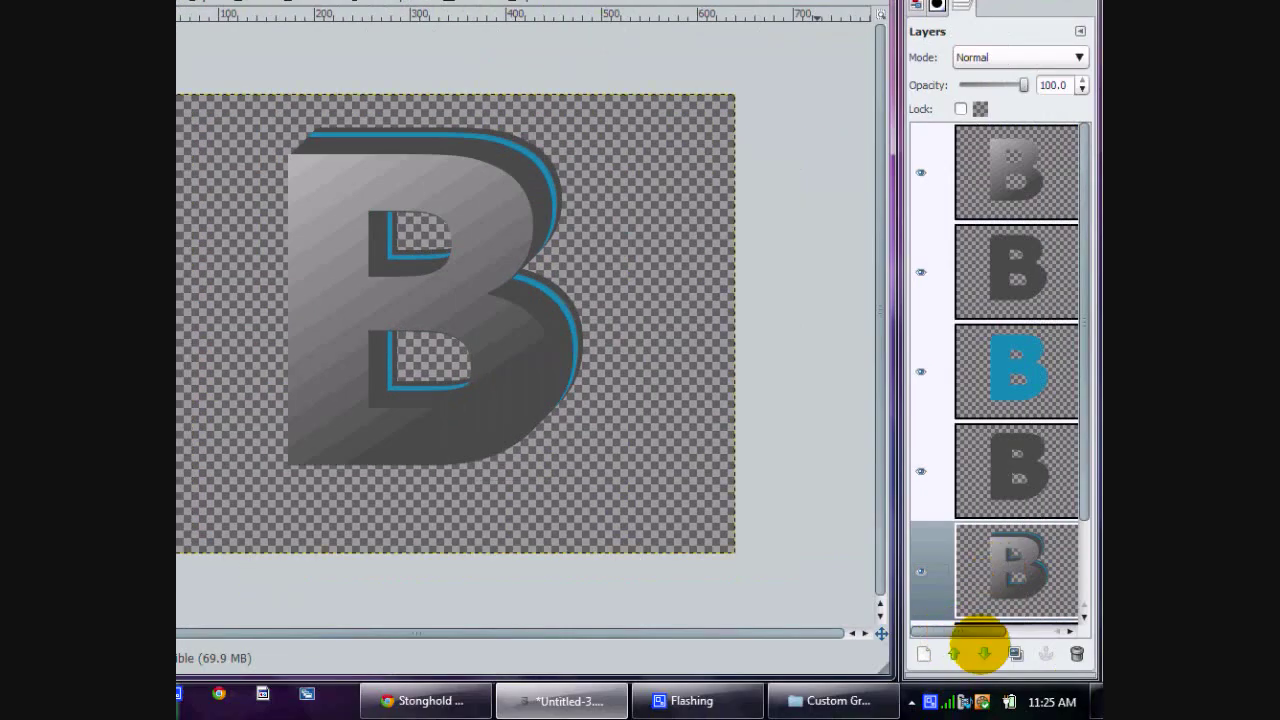
click(953, 653)
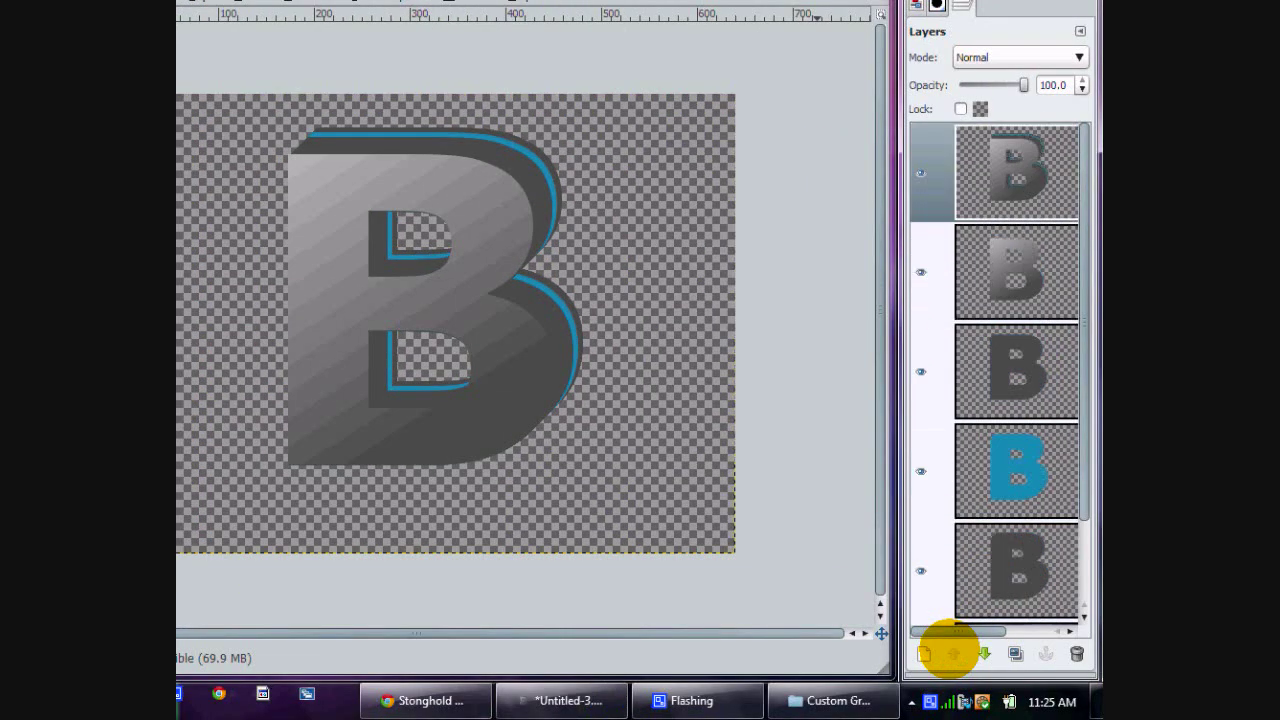
scroll(1080, 505, down, 2)
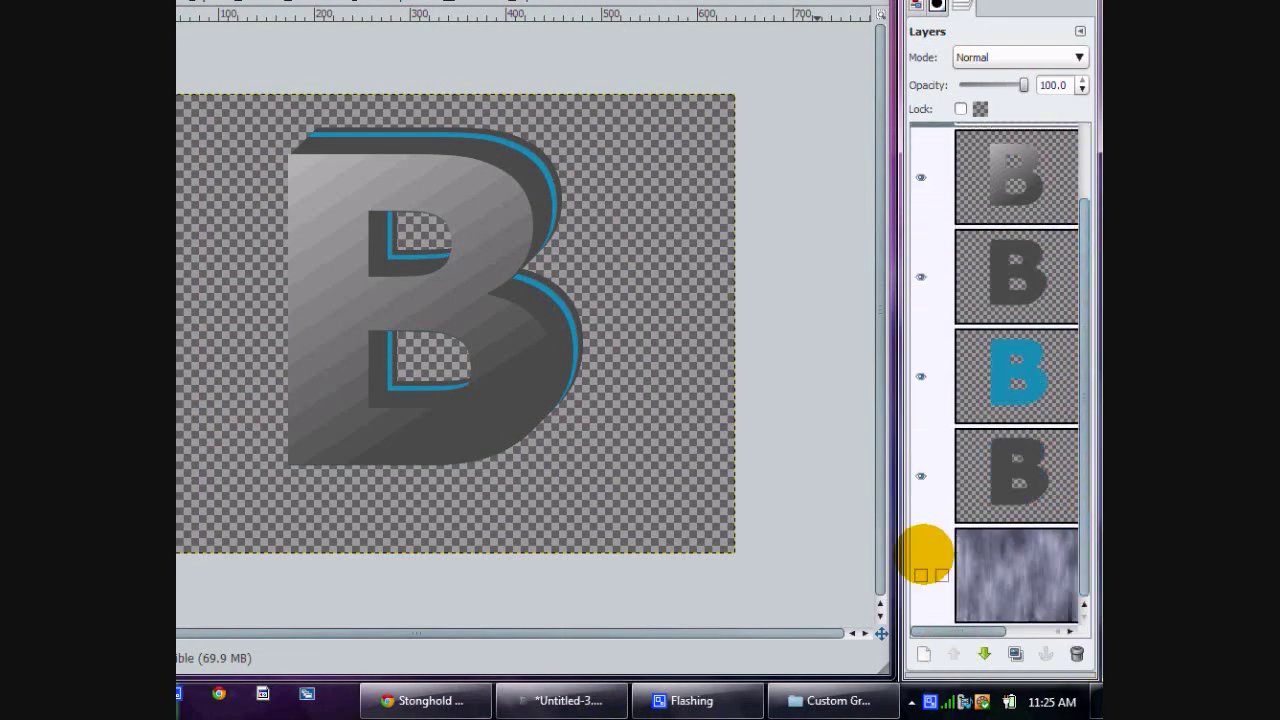
click(920, 575)
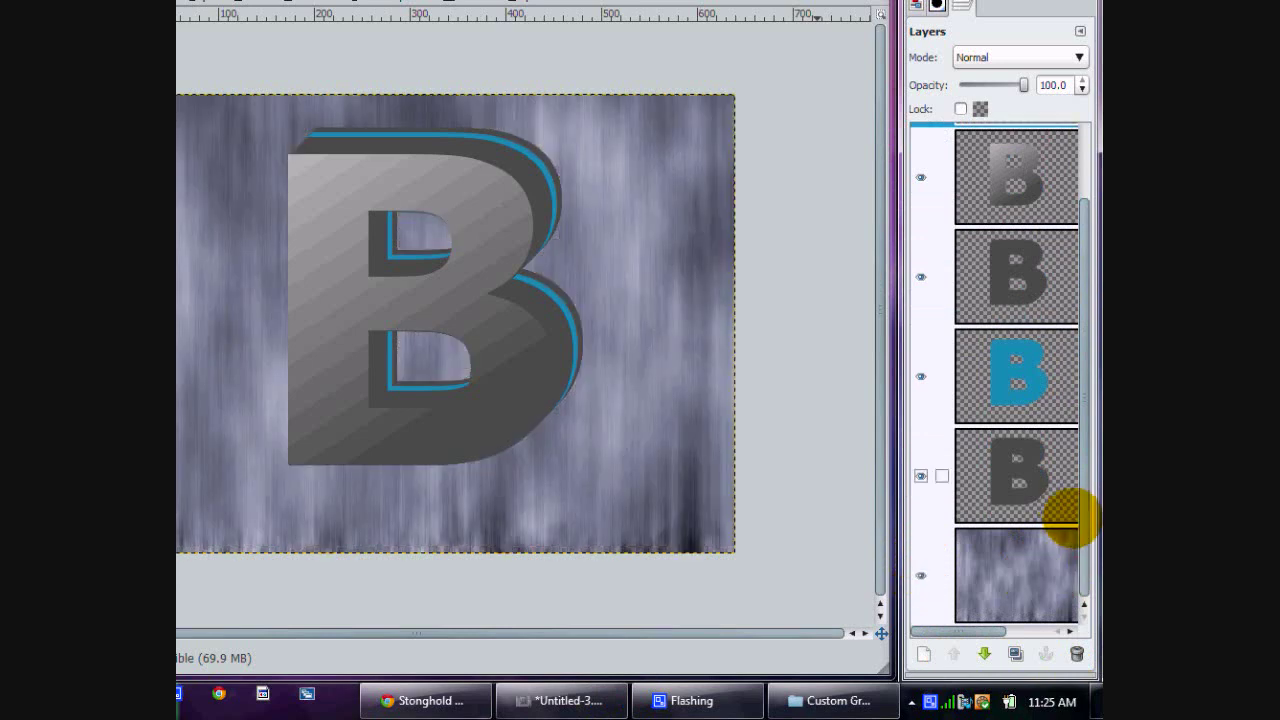
scroll(1075, 518, up, 2)
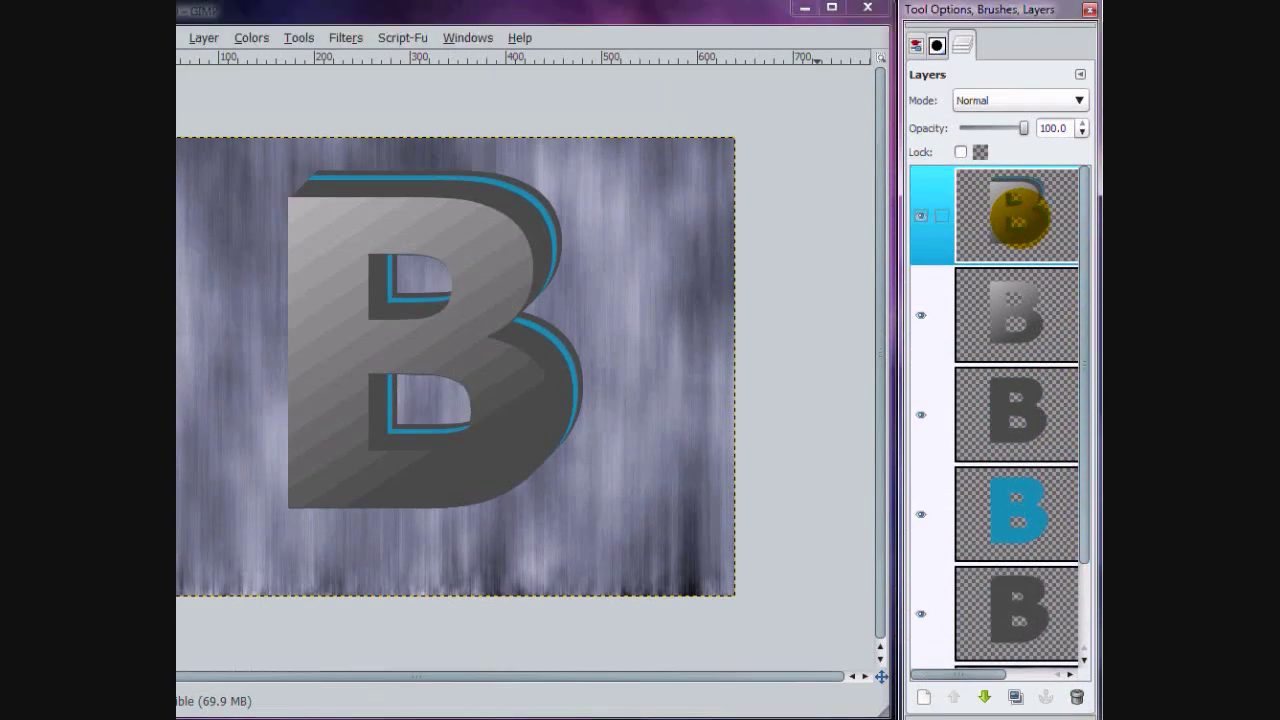
Load the top B's outline as a selection and add a new empty layer.
right_click(1018, 220)
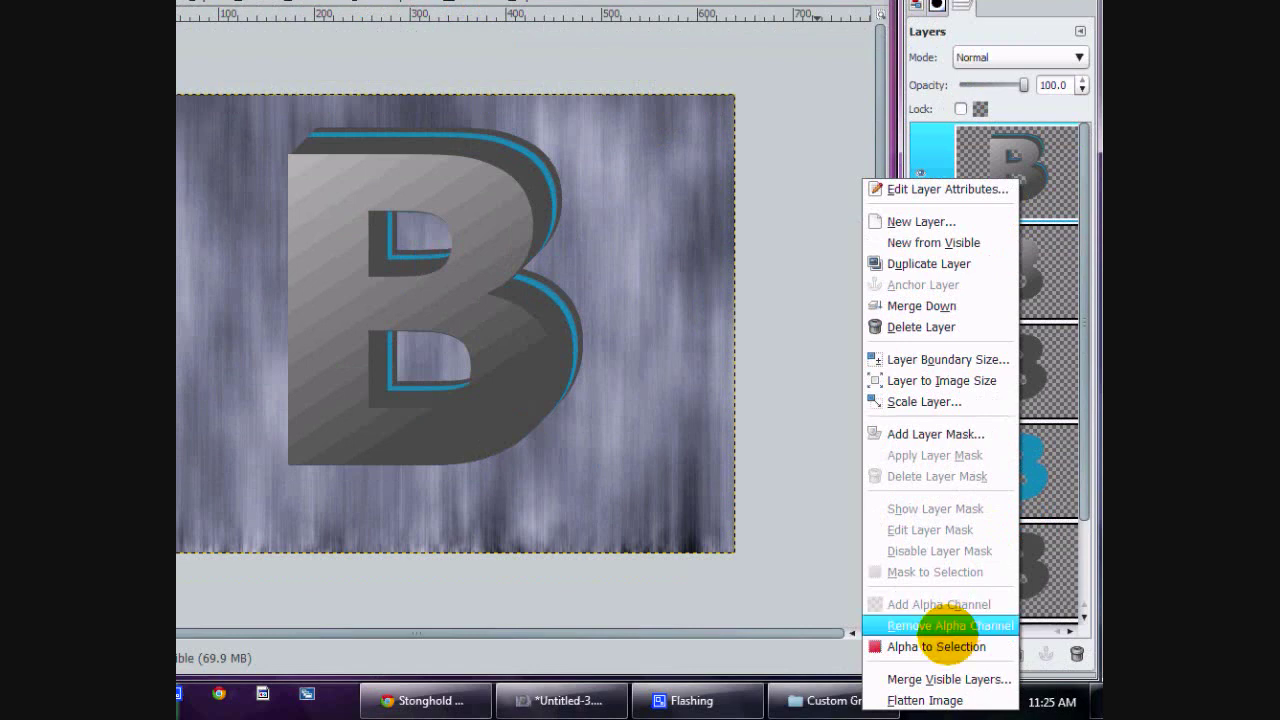
click(948, 668)
click(986, 314)
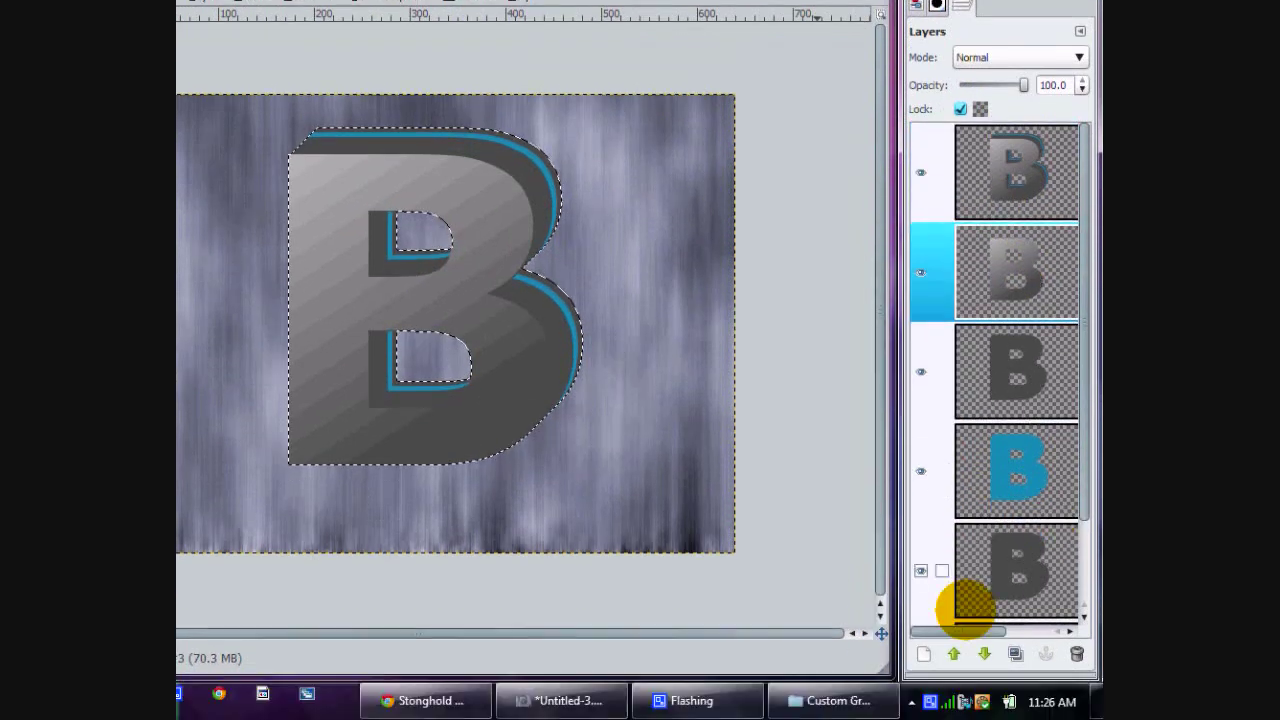
click(924, 697)
click(194, 310)
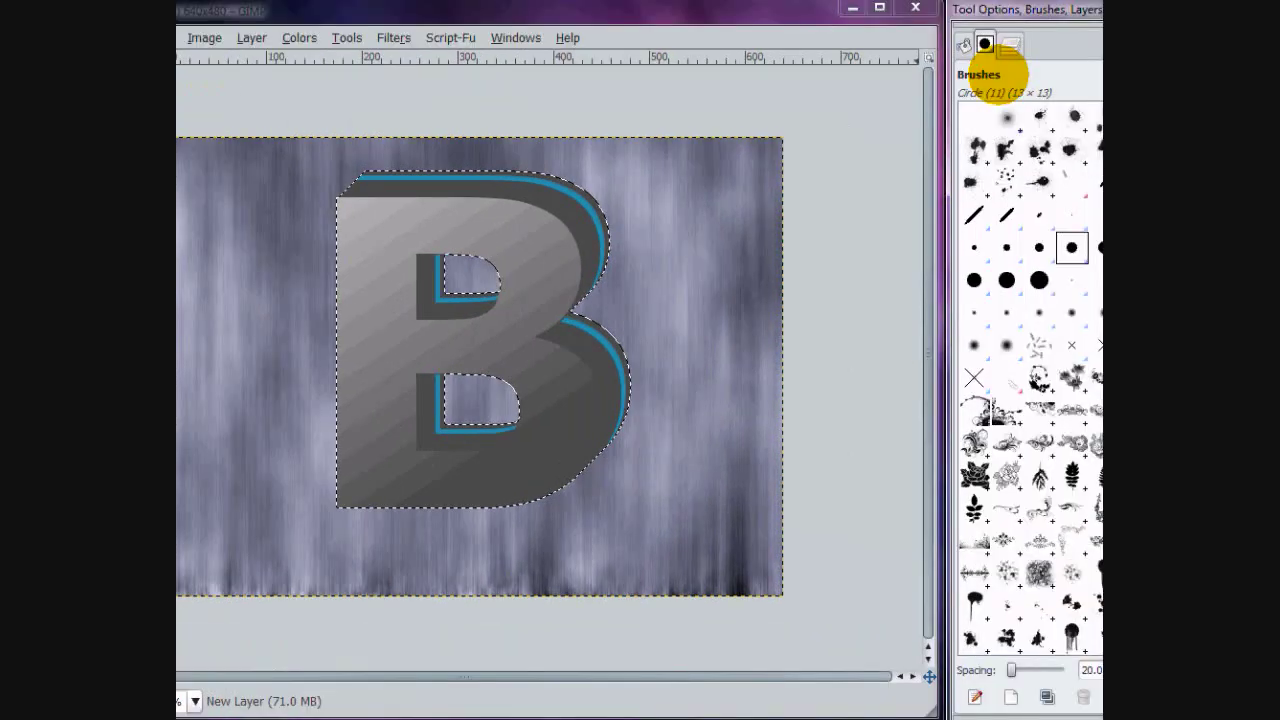
click(1010, 44)
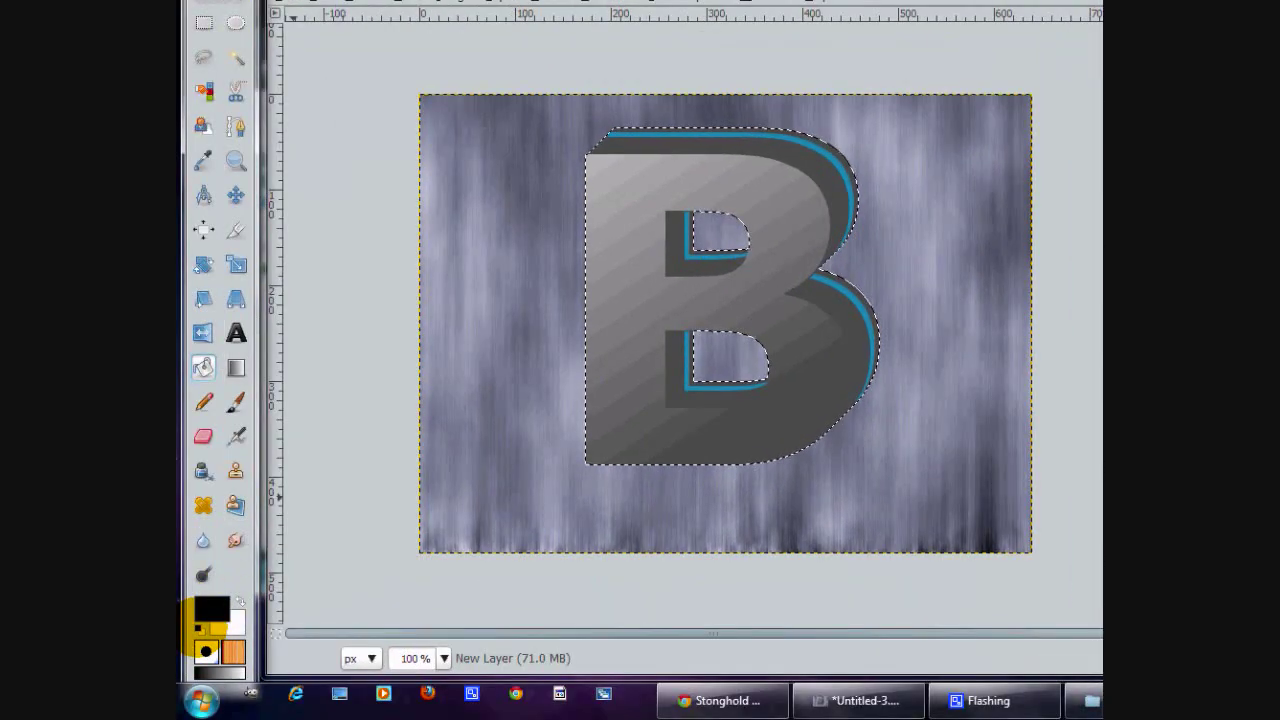
Reset colours to black and white, clear the selection, and pick the Perspective tool.
click(199, 628)
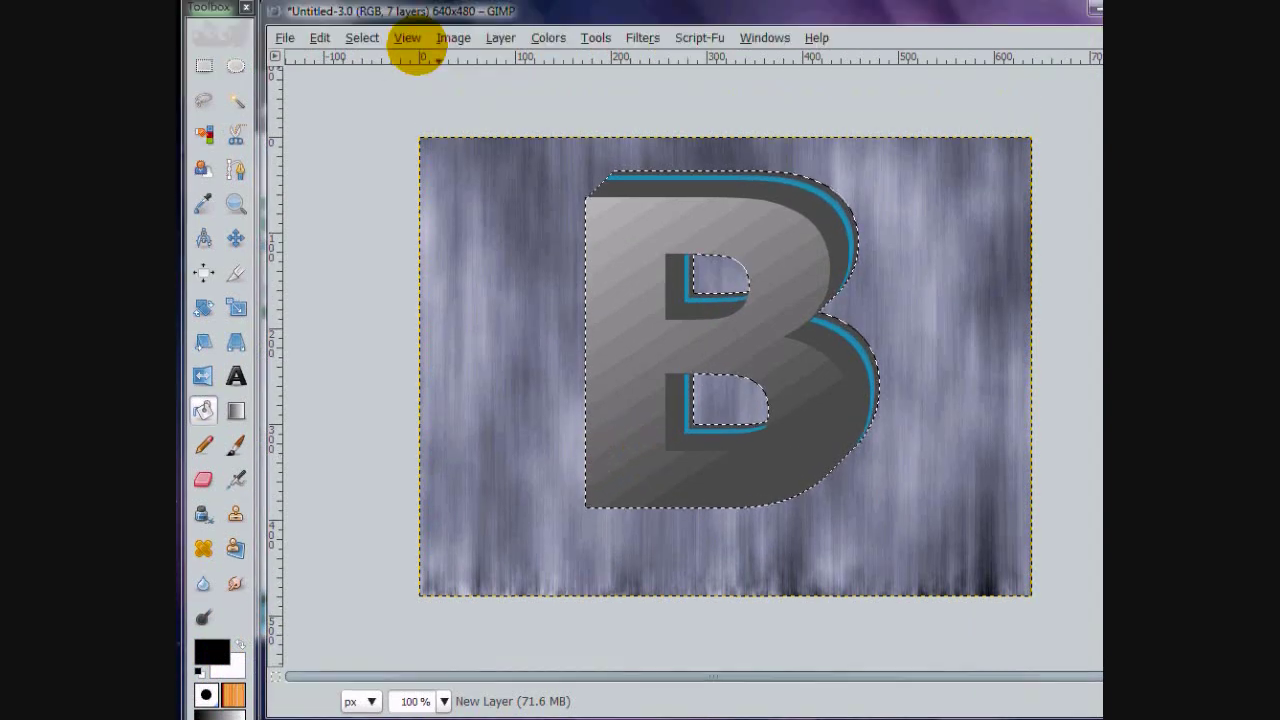
click(364, 37)
click(378, 79)
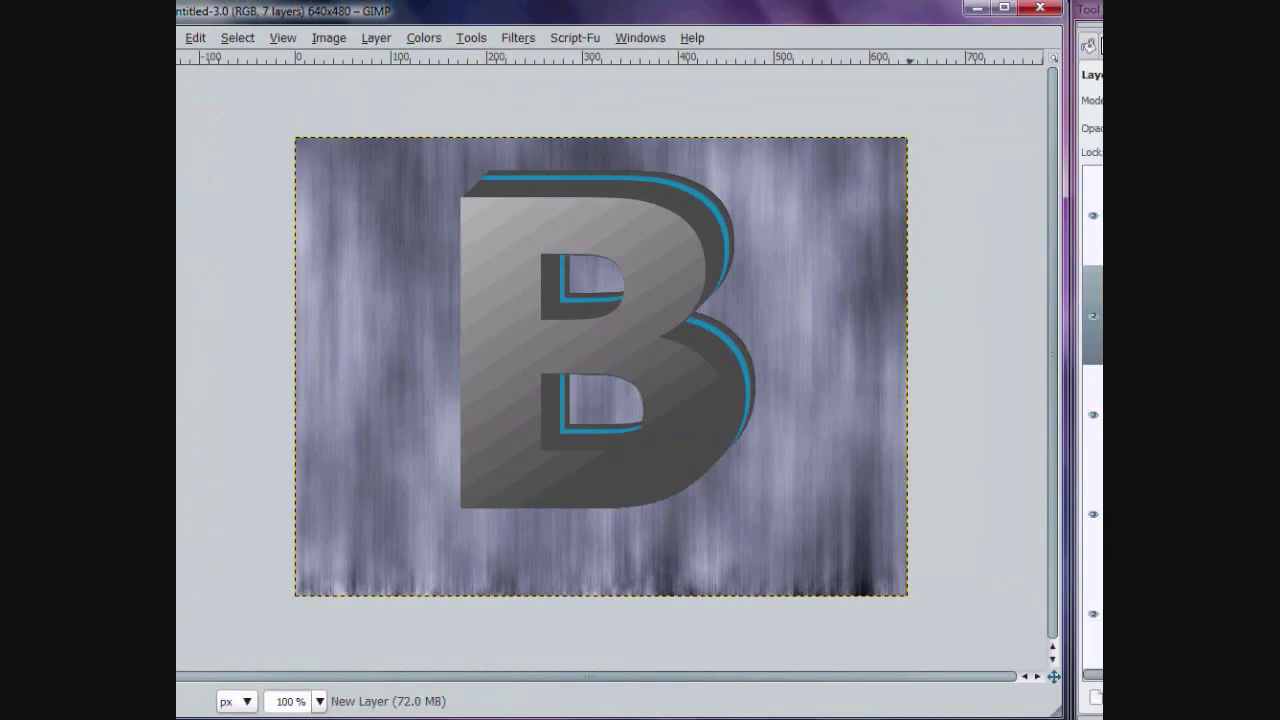
click(236, 342)
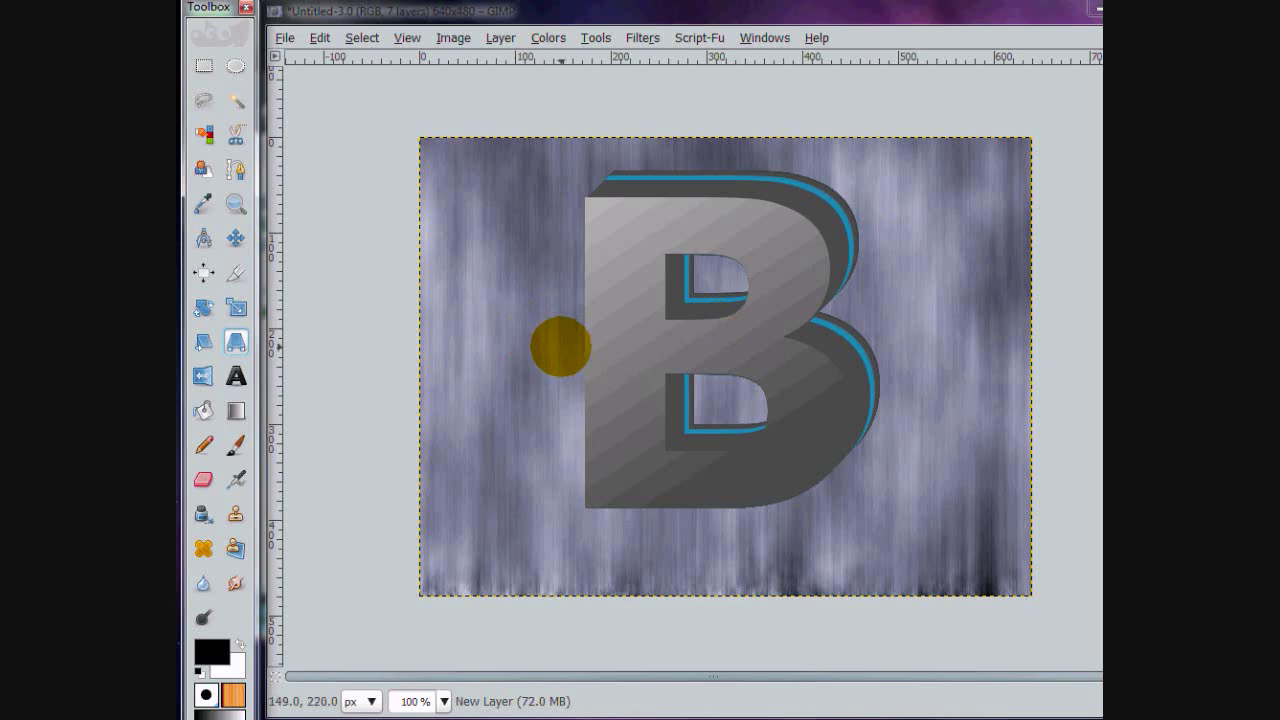
Perspective-transform the black B, pulling its top corners down and left into a flat slanted shadow.
click(562, 346)
drag(384, 280, 334, 322)
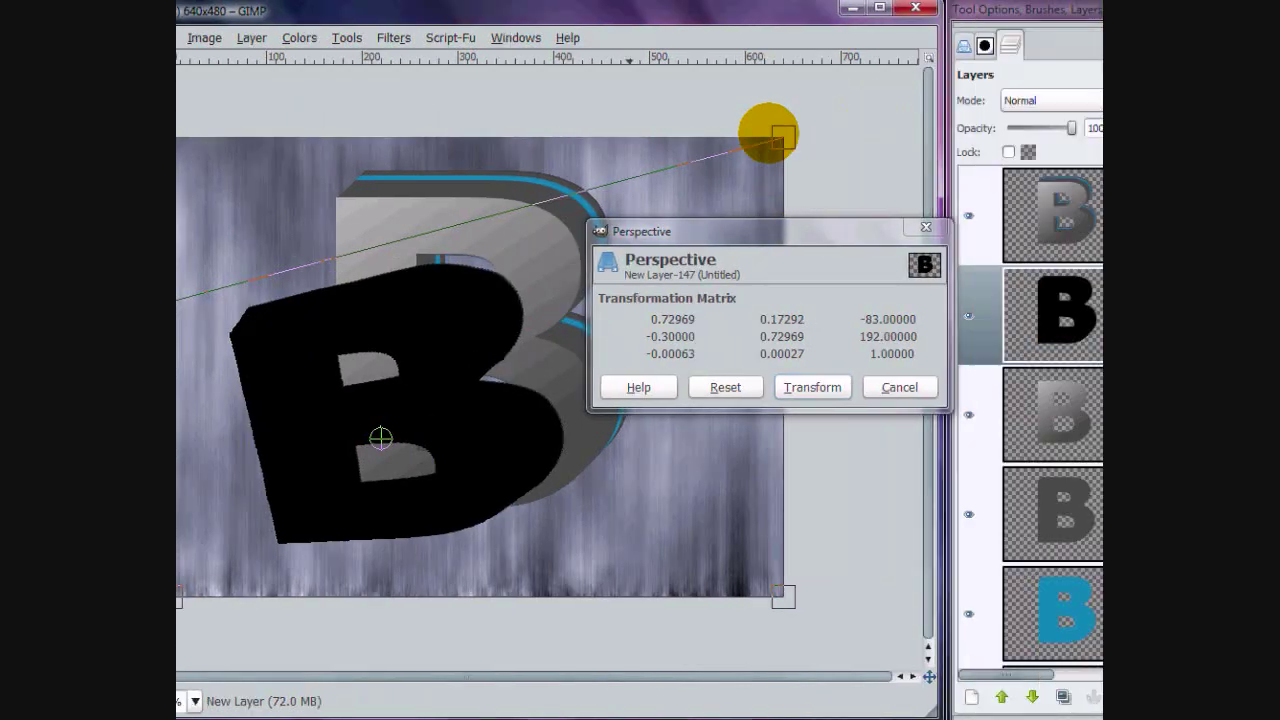
drag(783, 135, 559, 322)
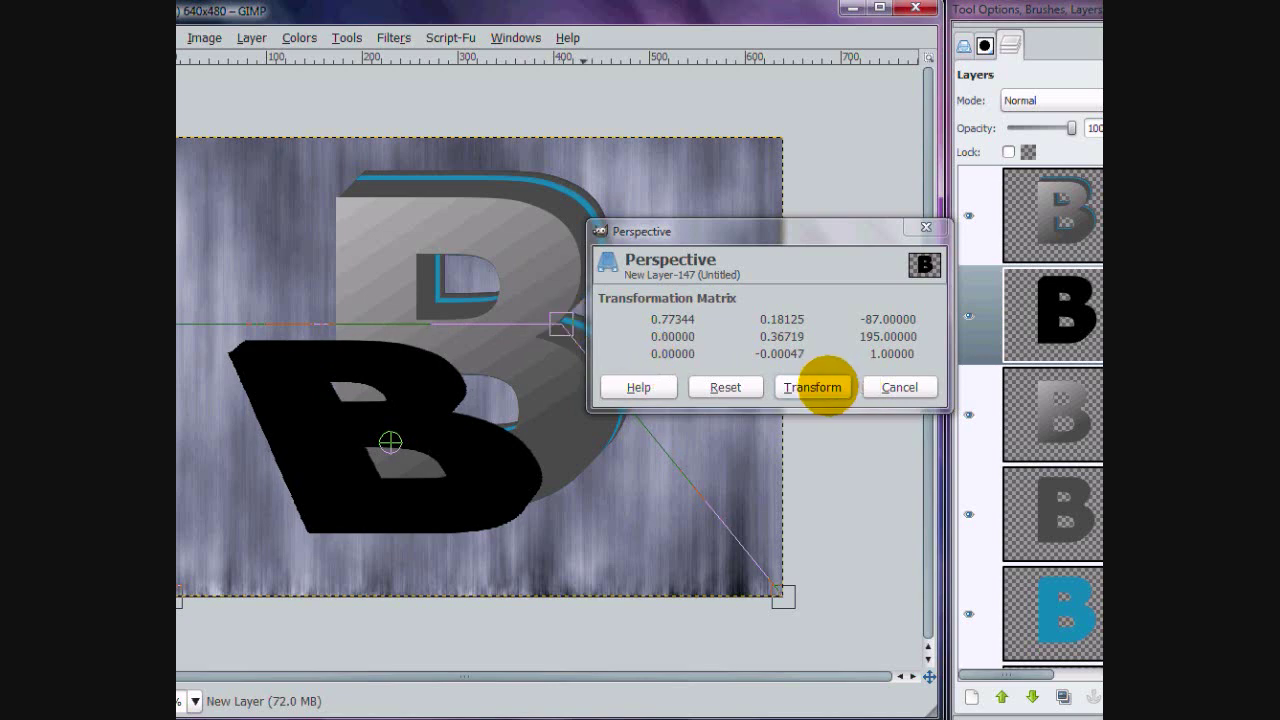
click(812, 387)
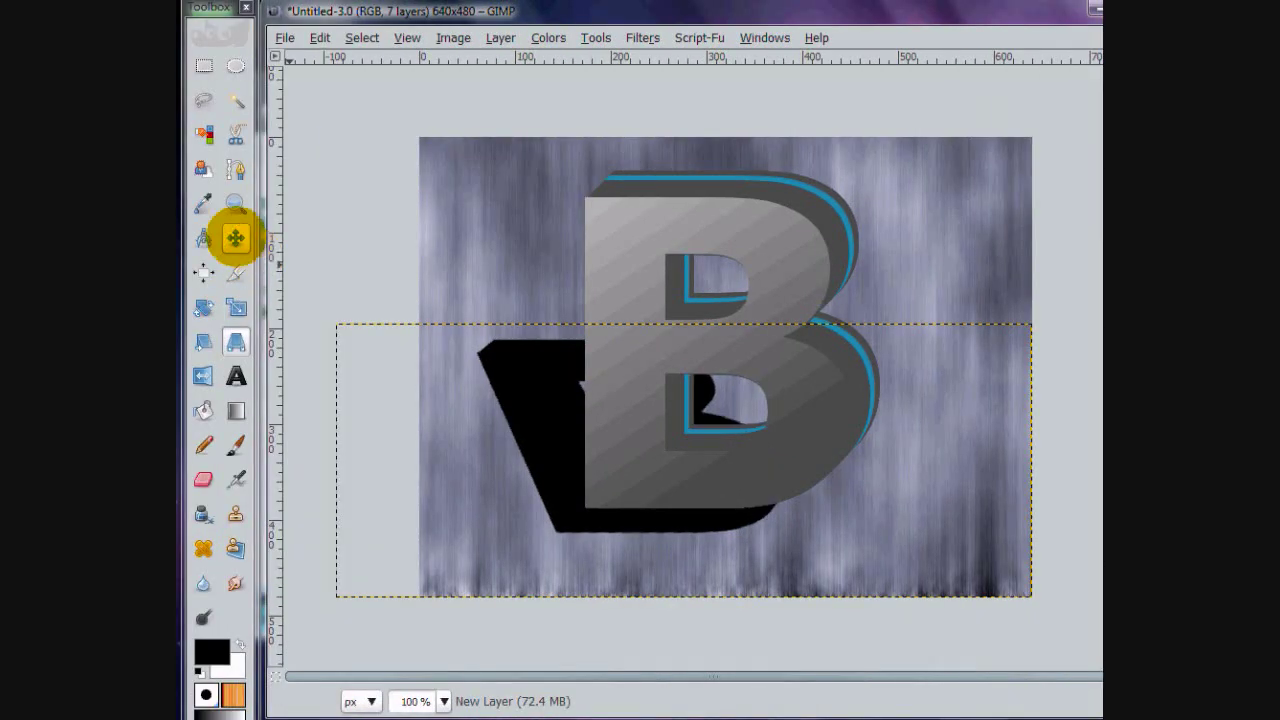
Reposition the shadow layer so it sits behind the gray letter's lower left.
click(235, 237)
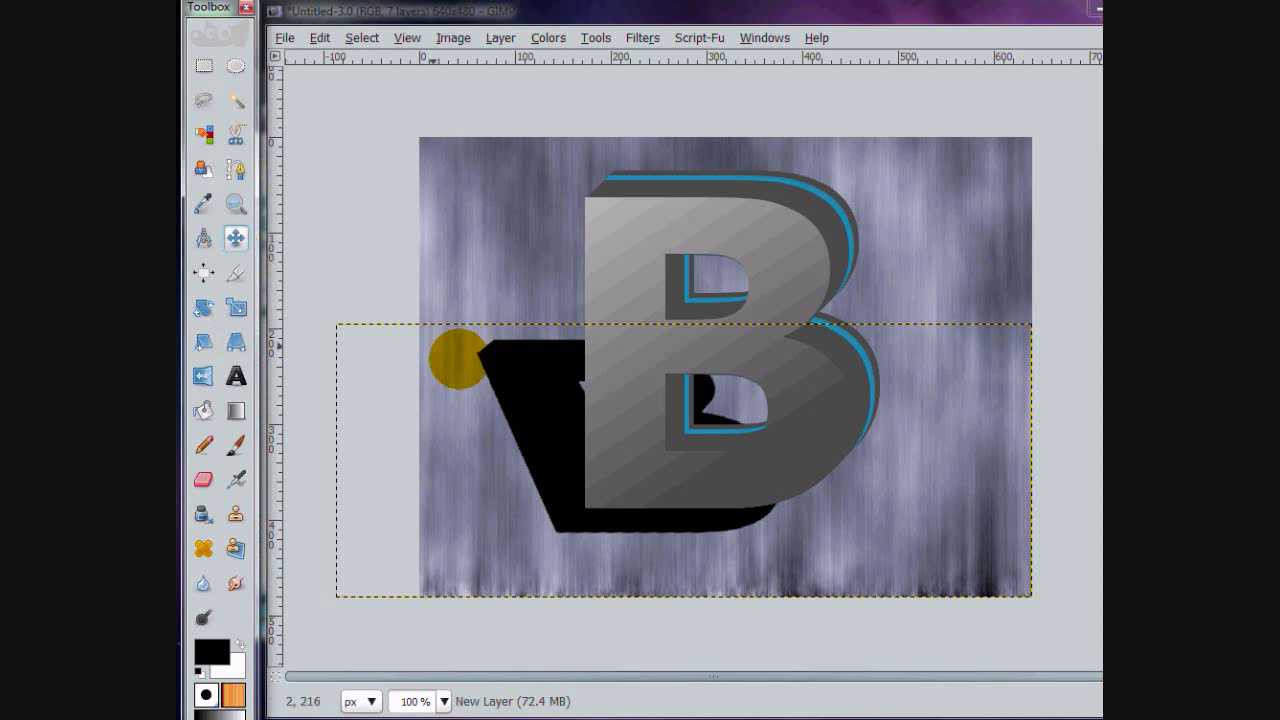
drag(518, 409, 540, 389)
mouse_move(704, 441)
mouse_down()
mouse_move(661, 438)
mouse_move(704, 436)
mouse_up()
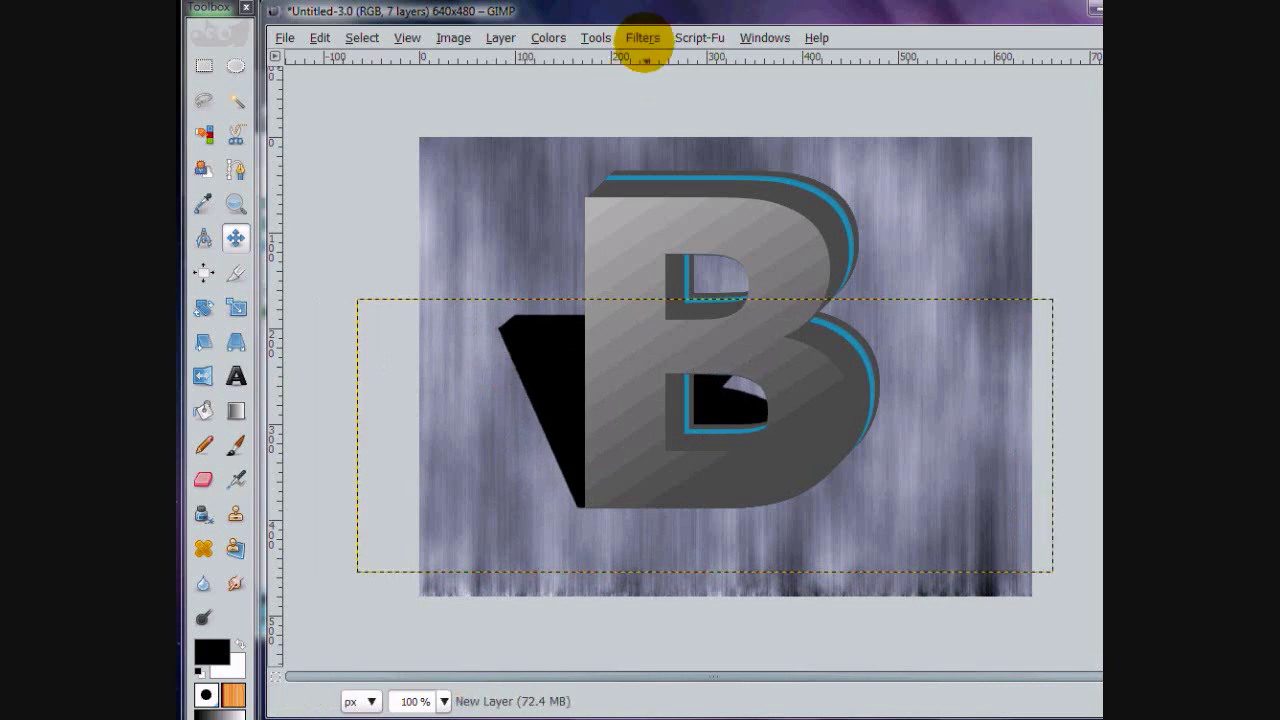
Gaussian-blur the shadow 50 horizontal by 30 vertical and lower its layer opacity to about 63%.
click(642, 37)
click(826, 170)
text(30)
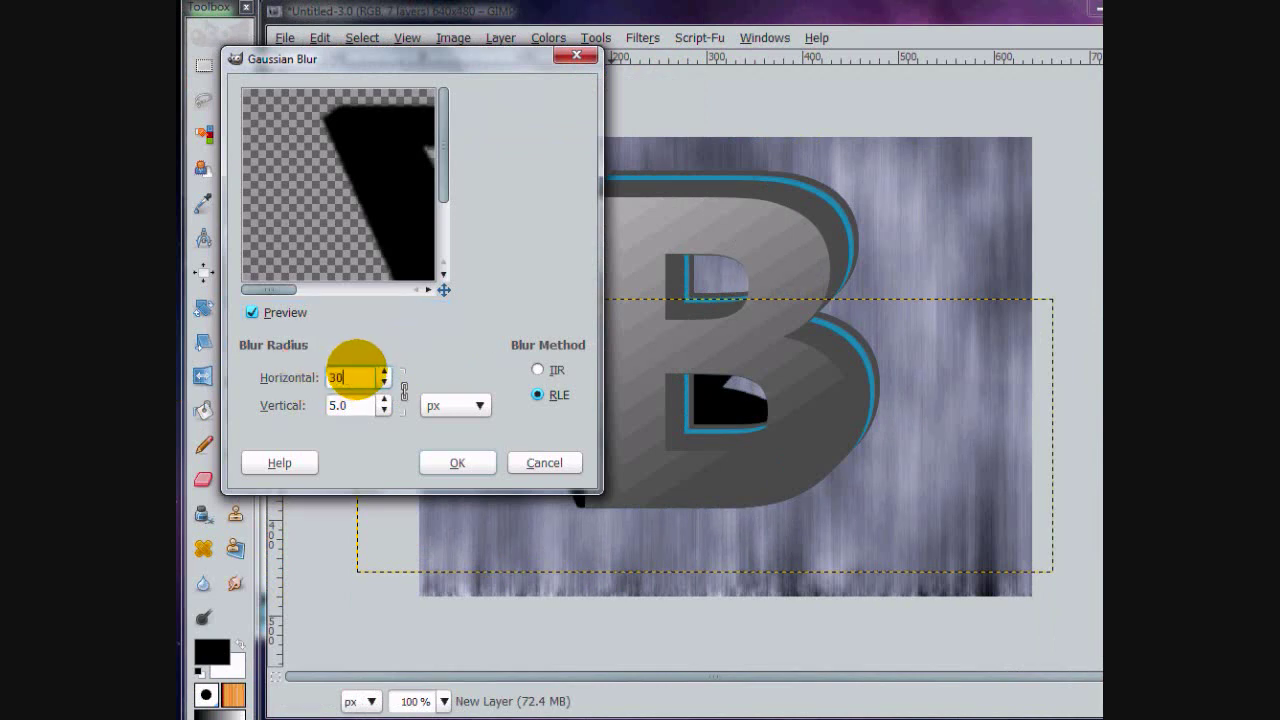
key(Return)
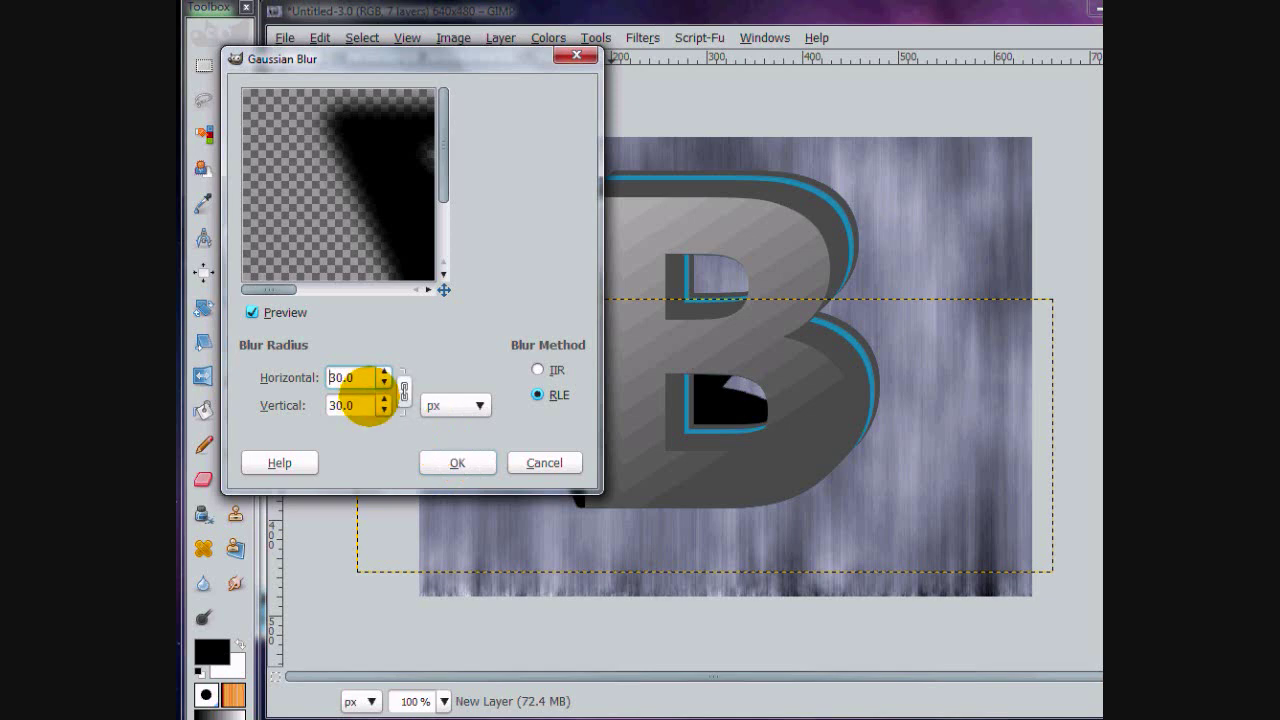
drag(362, 379, 250, 383)
text(50)
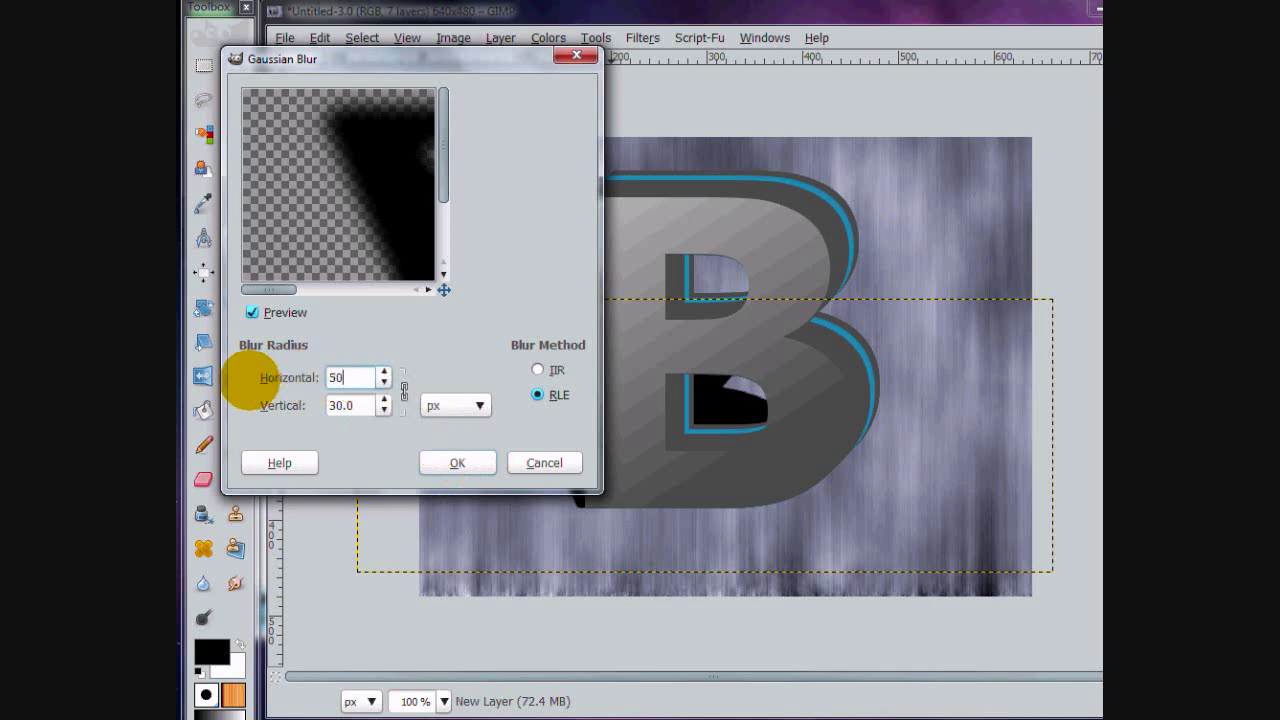
key(Return)
click(457, 462)
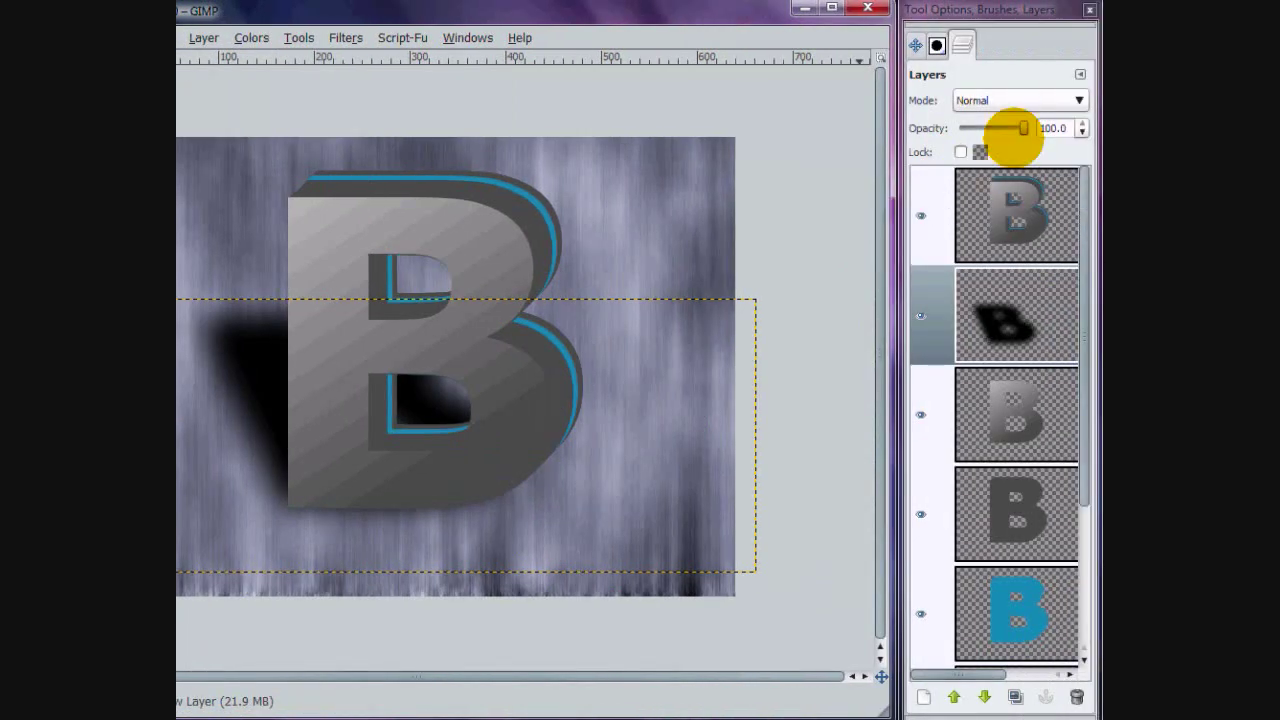
drag(1013, 135, 996, 128)
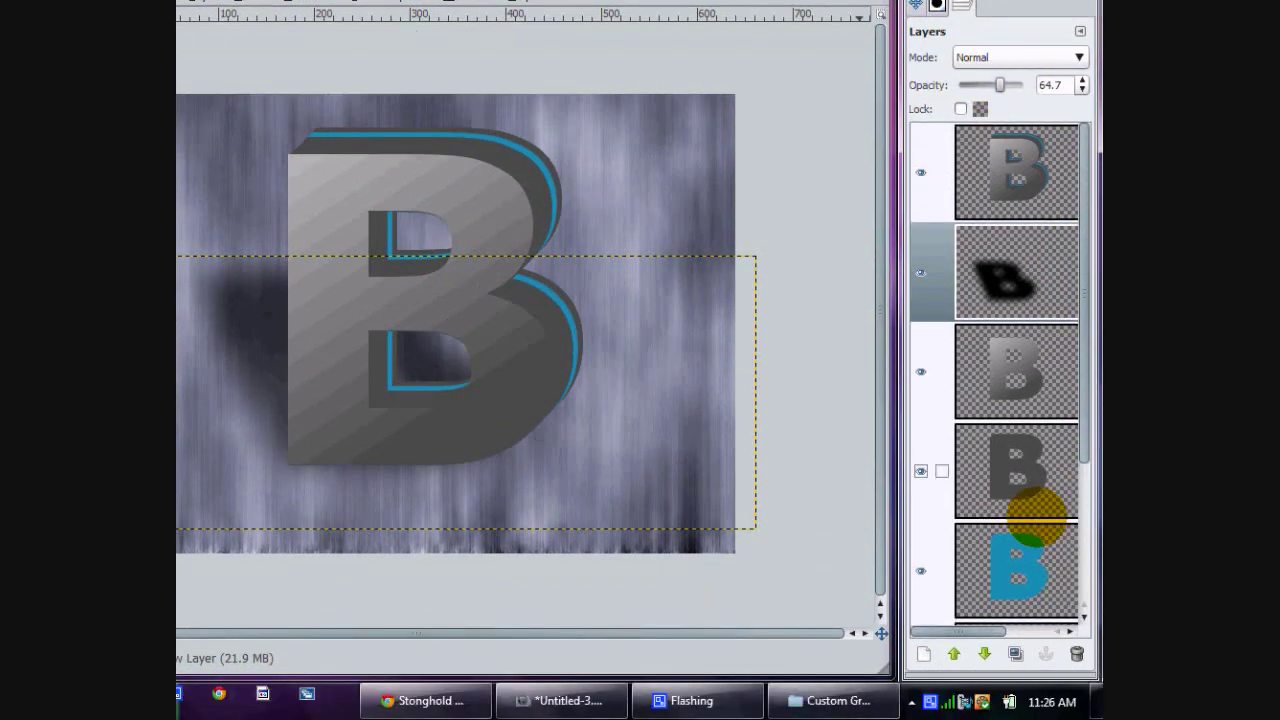
click(1015, 560)
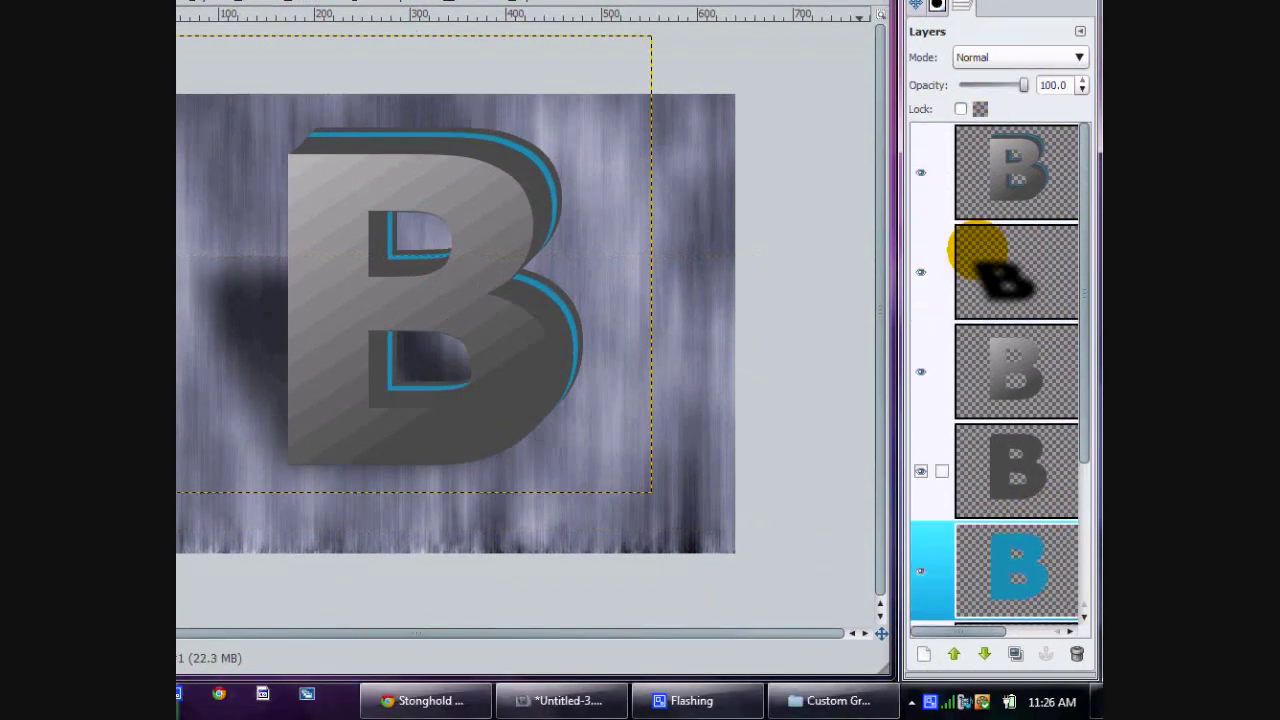
click(1040, 100)
click(1005, 343)
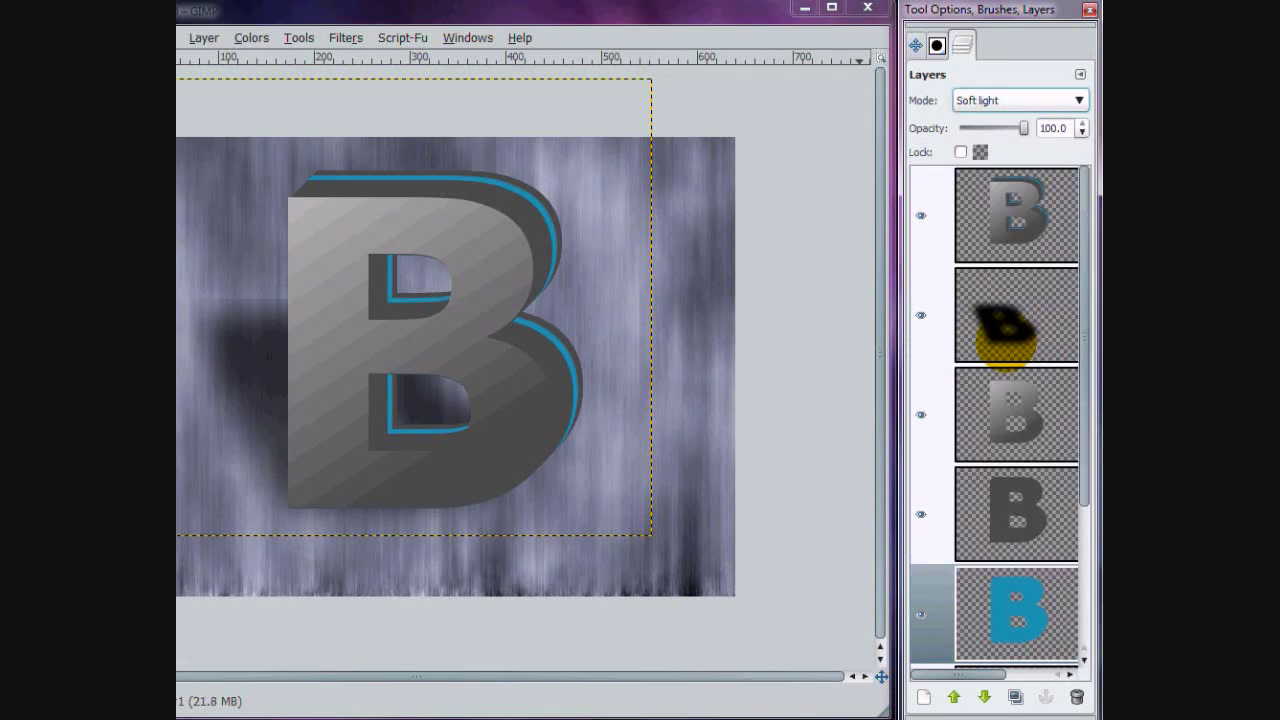
click(1080, 99)
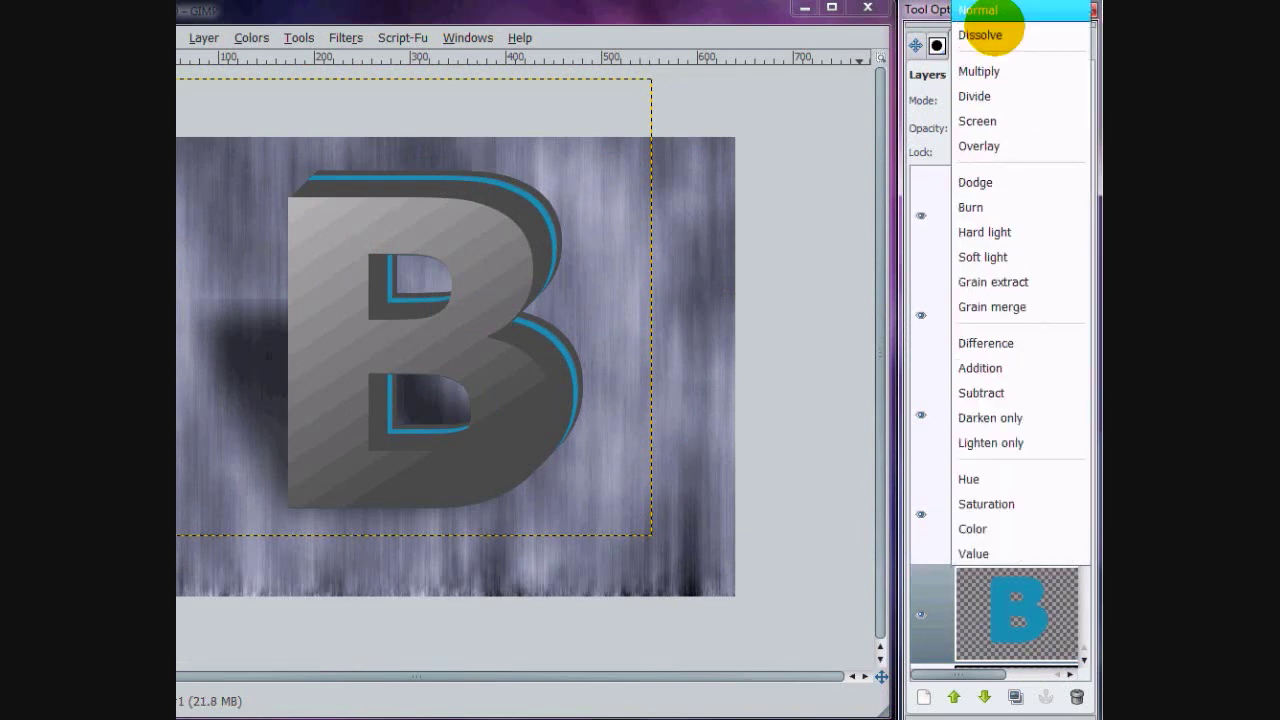
click(990, 11)
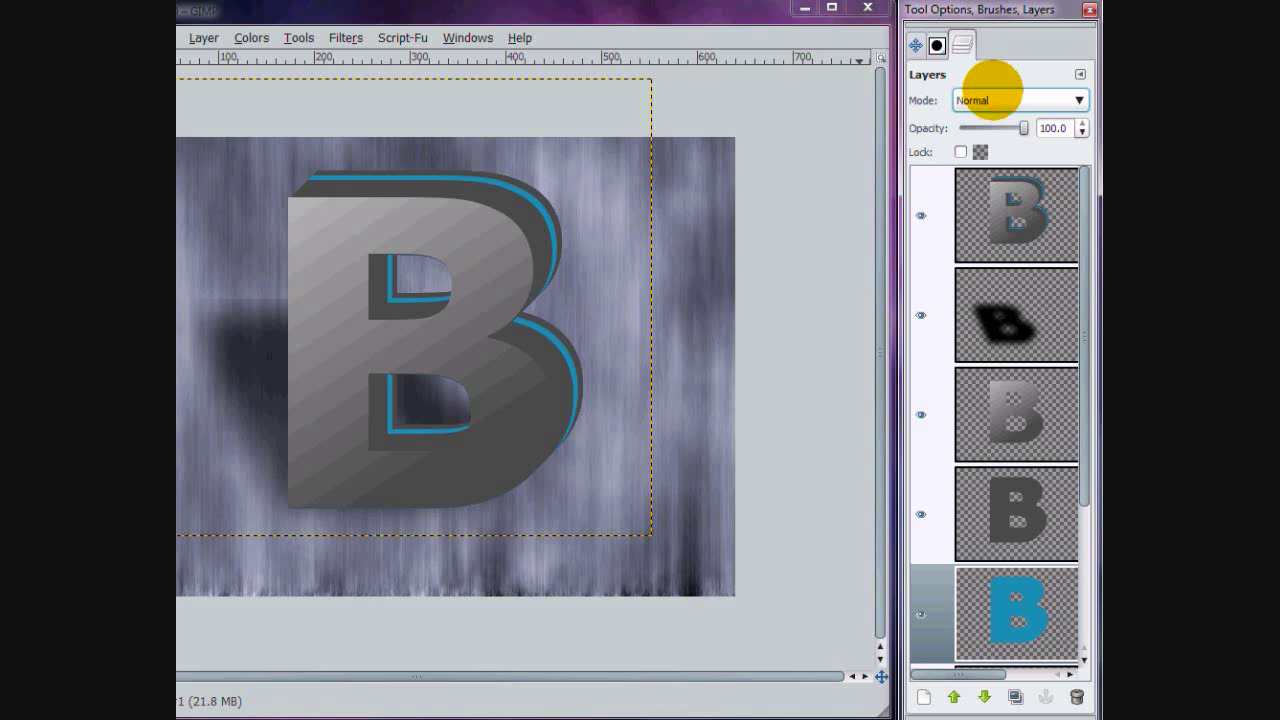
mouse_move(1016, 315)
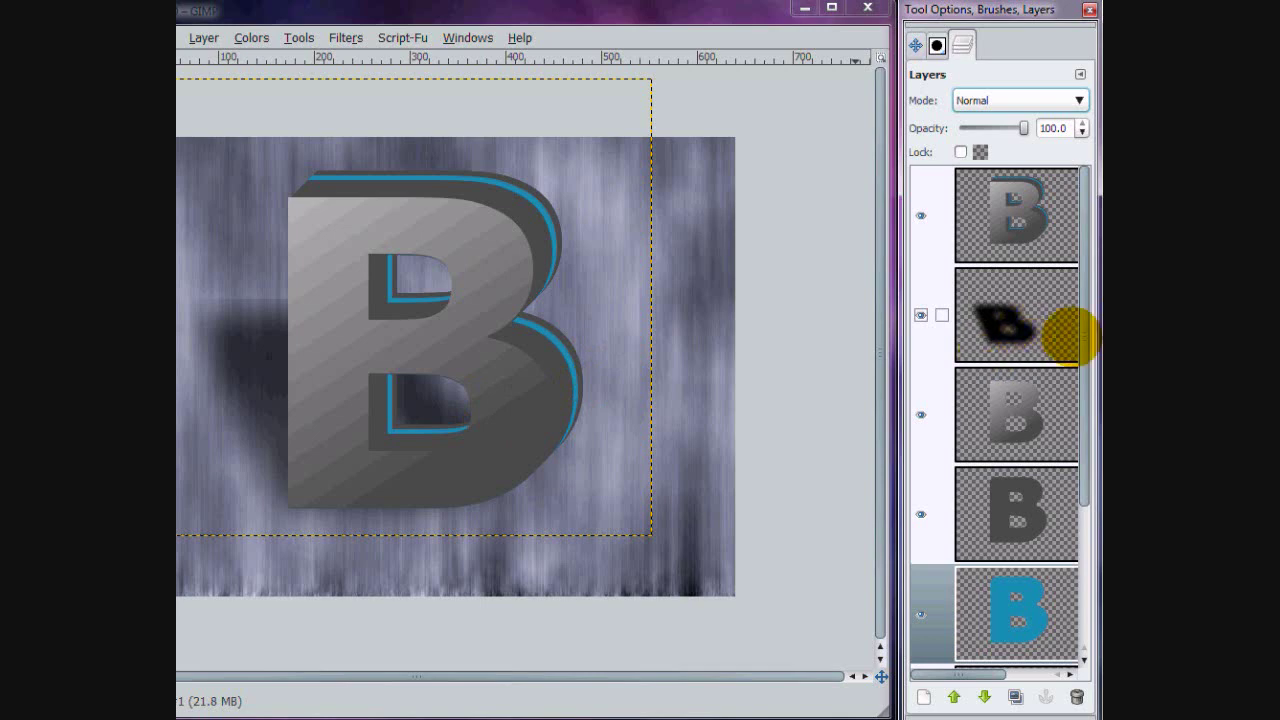
drag(1075, 350, 1063, 529)
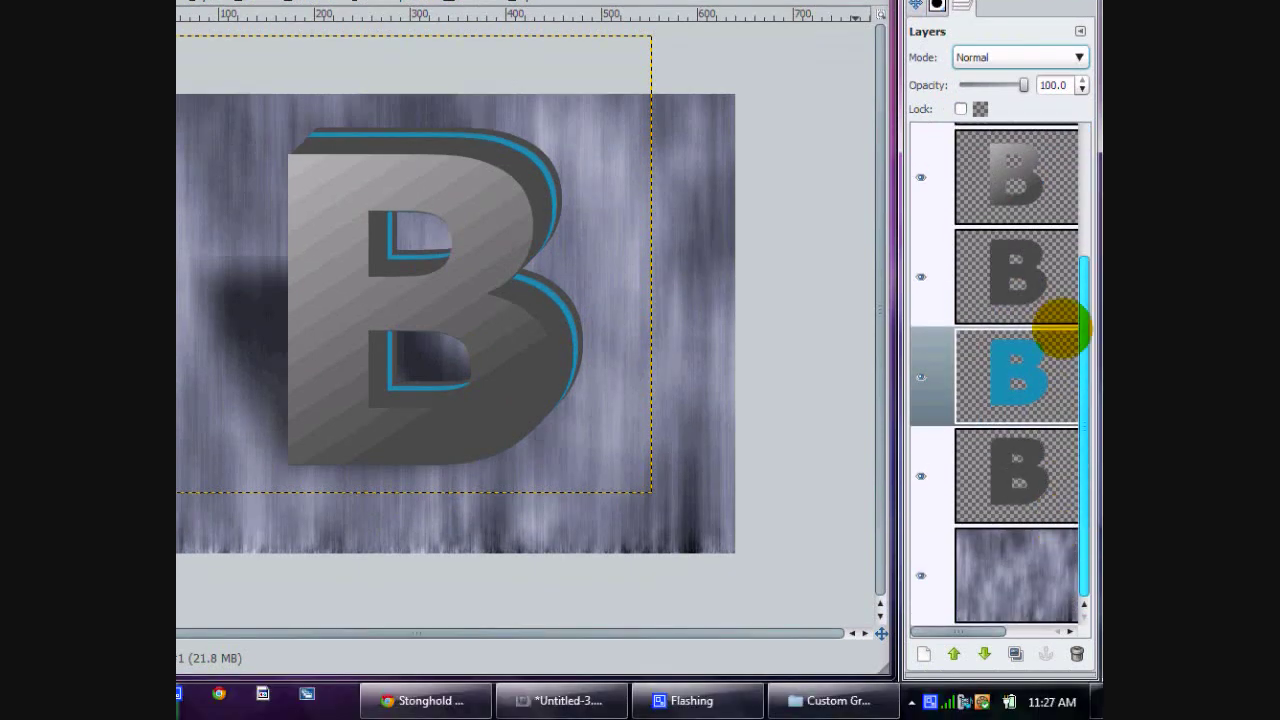
drag(1063, 329, 1071, 214)
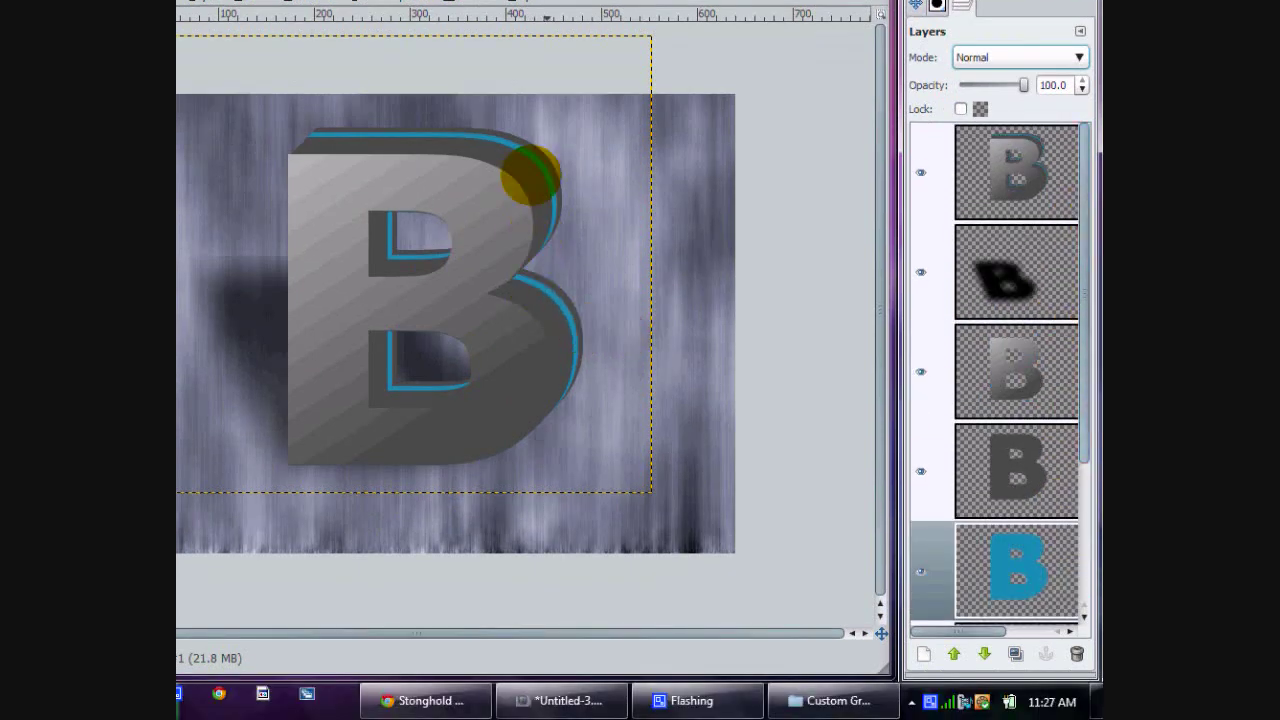